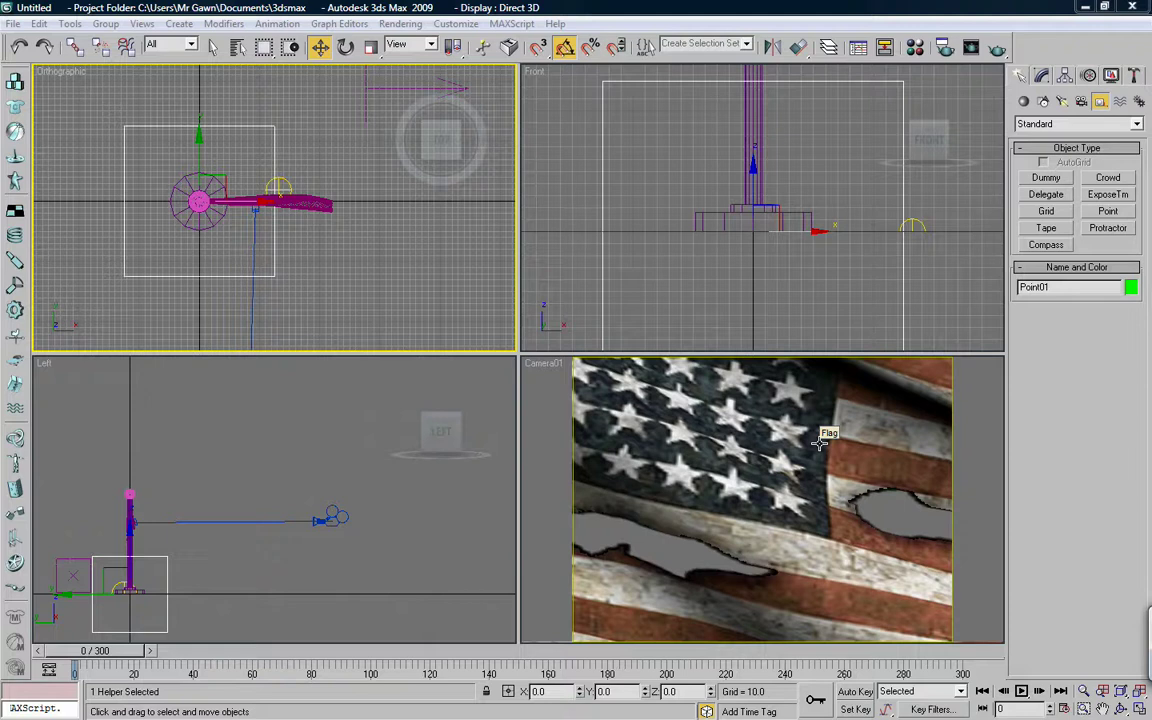
# Step: Set the render output size to 1280 x 720
pyautogui.click(943, 50)
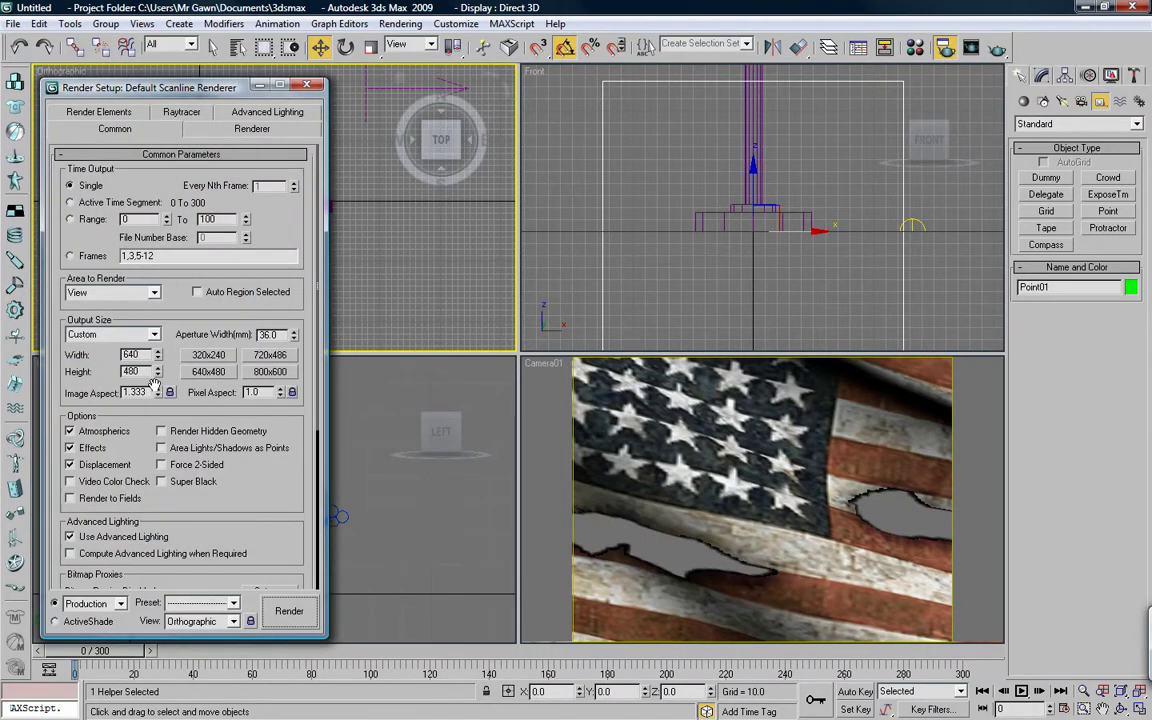
pyautogui.moveTo(142, 354); pyautogui.dragTo(100, 355)
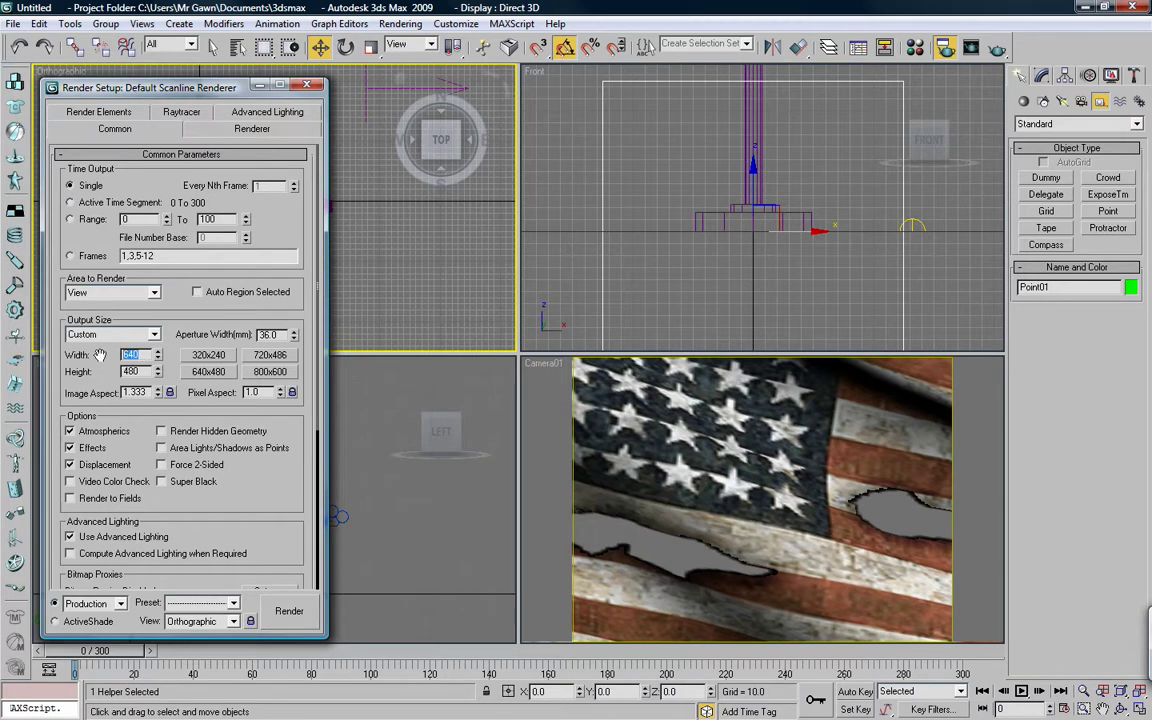
pyautogui.write('1280')
pyautogui.press('Tab')
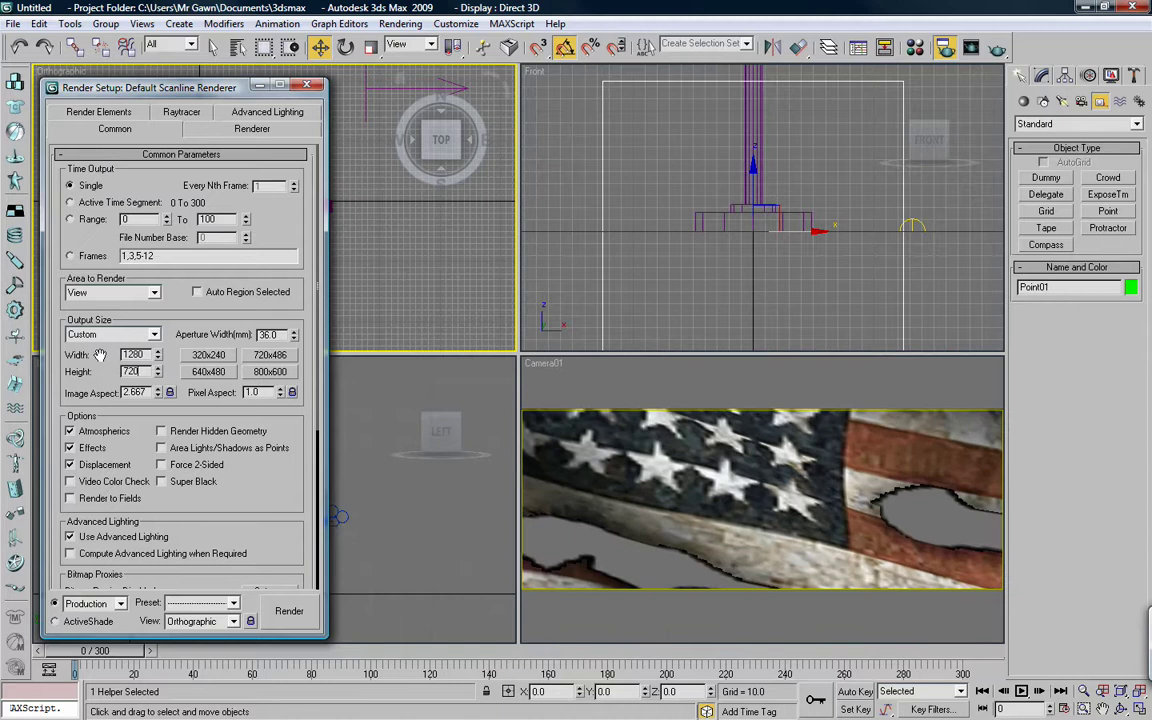
pyautogui.write('720')
pyautogui.press('Return')
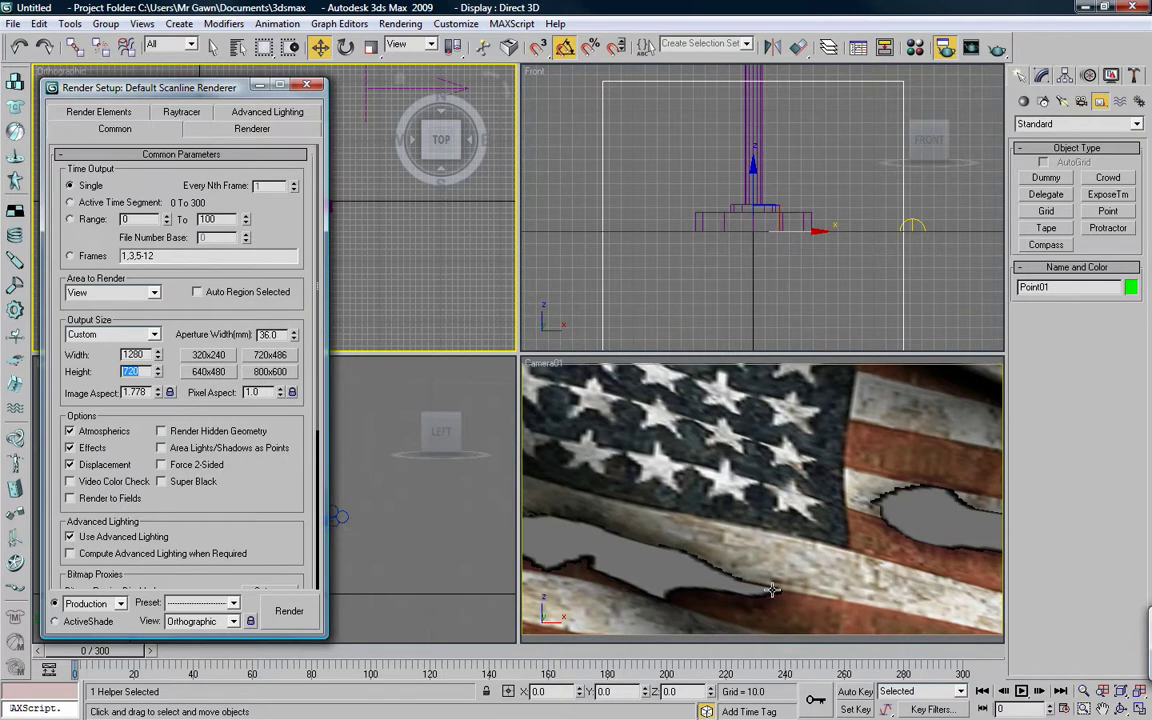
# Step: Lock the 1.778 image aspect, reduce the width to 400 (height 225), and start a test render
pyautogui.click(170, 393)
pyautogui.moveTo(142, 355); pyautogui.dragTo(108, 358)
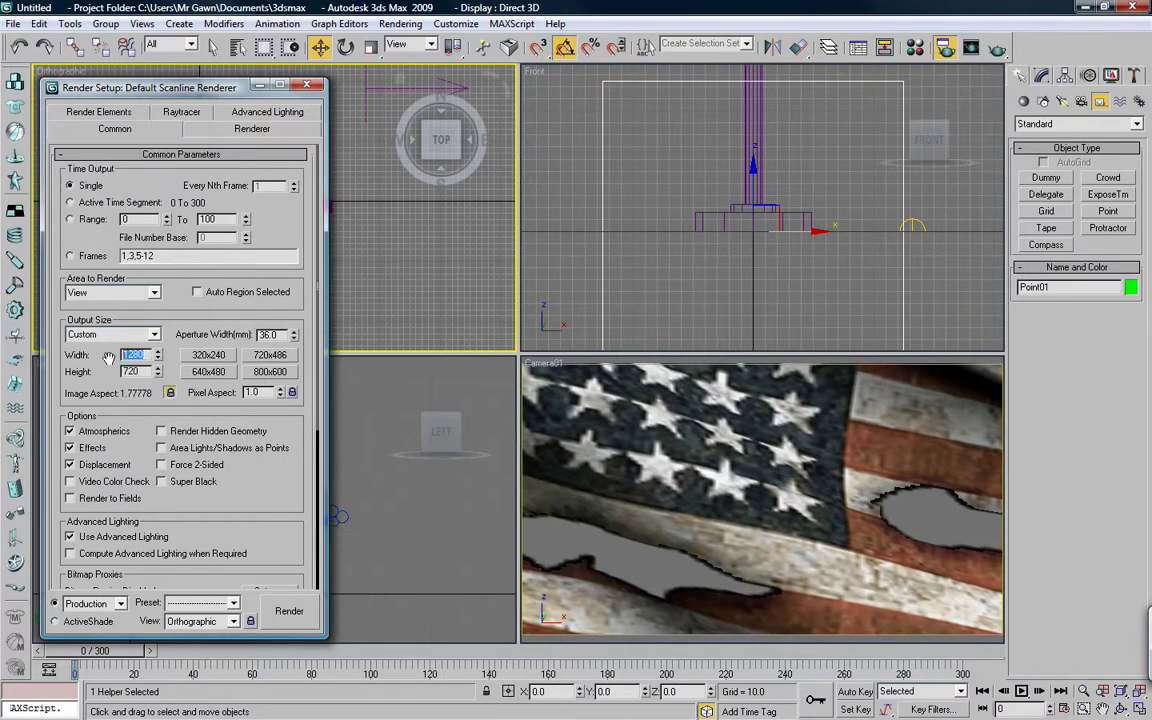
pyautogui.write('400')
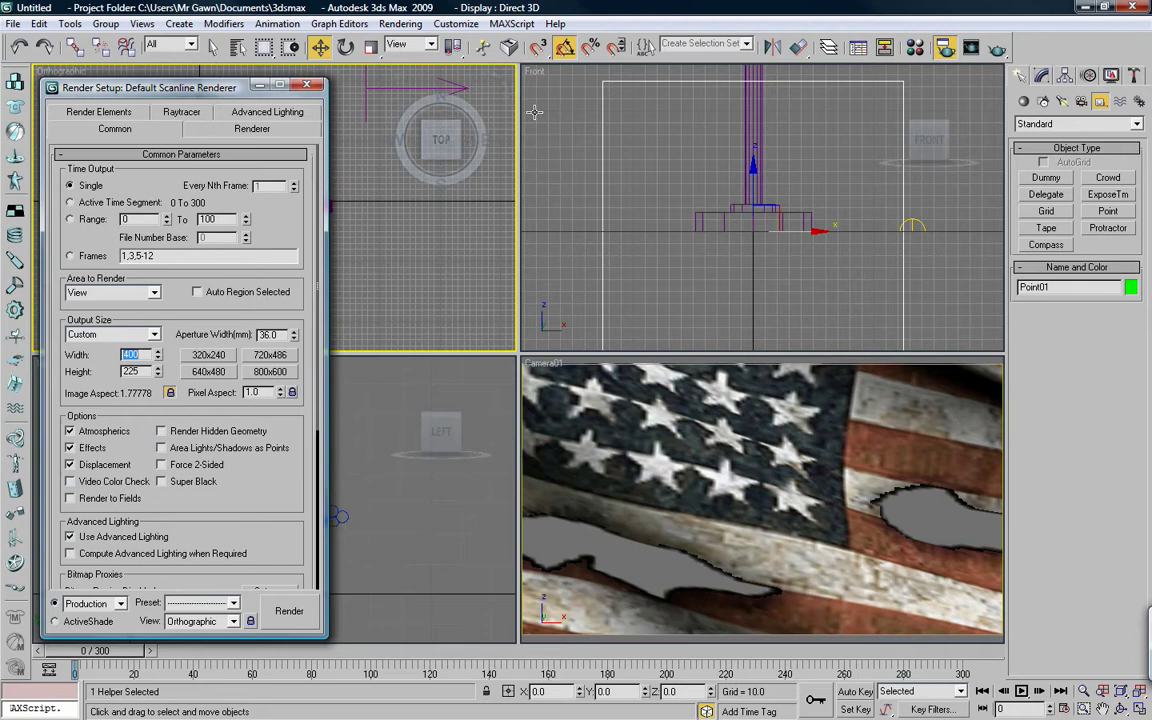
pyautogui.click(996, 50)
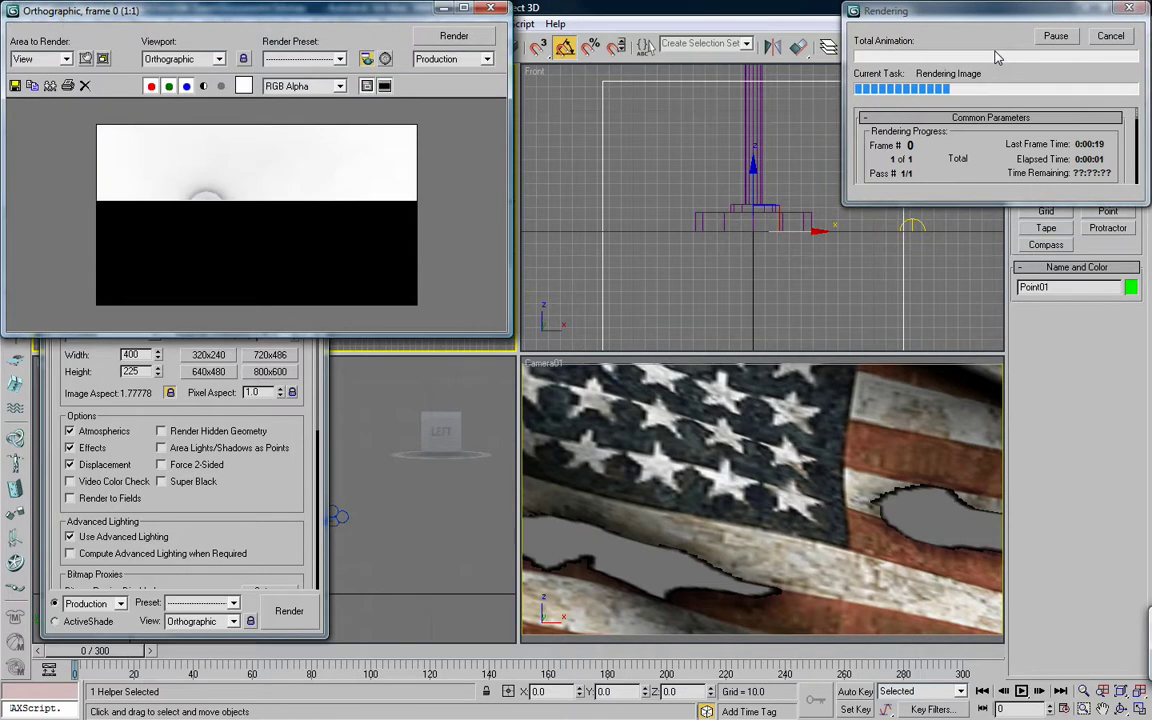
# Step: Cancel the Orthographic render, render a Camera01 test frame instead, then close the frame window
pyautogui.click(1108, 36)
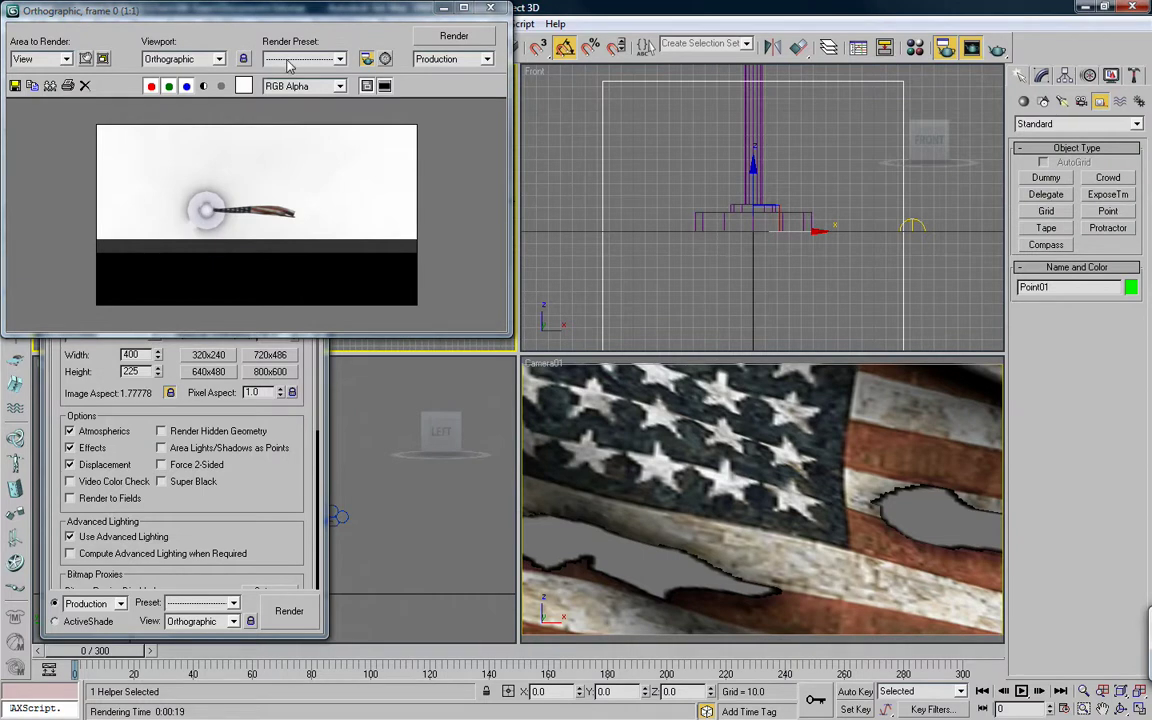
pyautogui.click(288, 62)
pyautogui.click(295, 60)
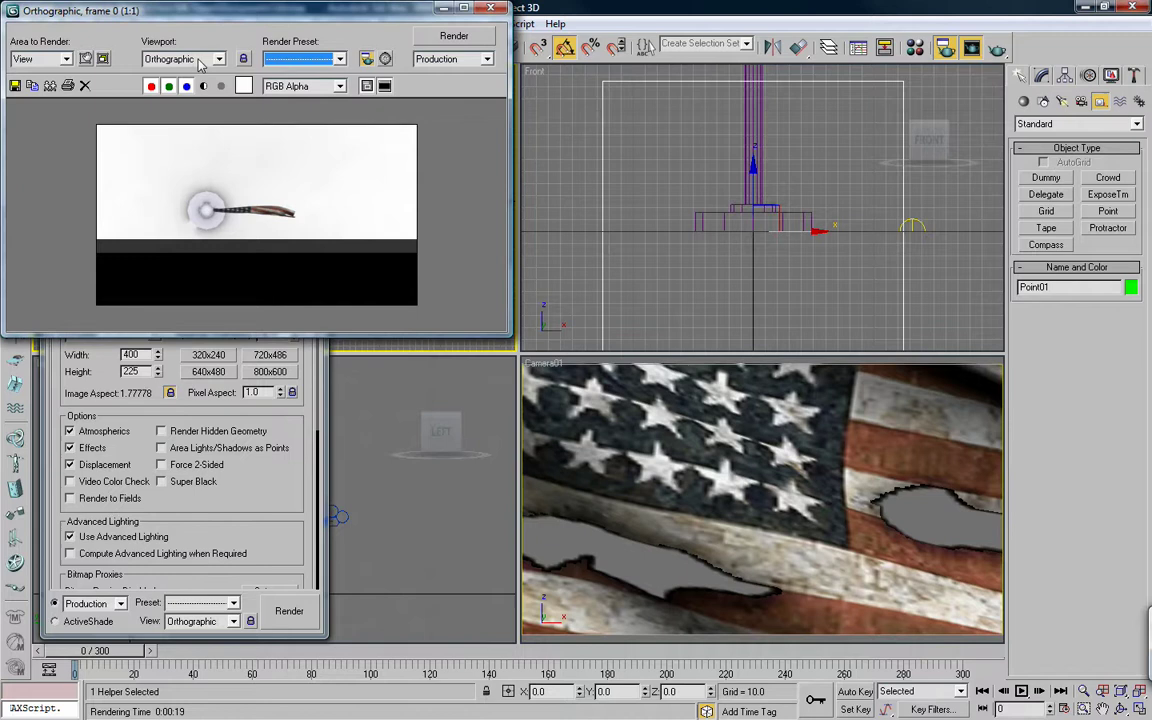
pyautogui.click(193, 60)
pyautogui.click(160, 104)
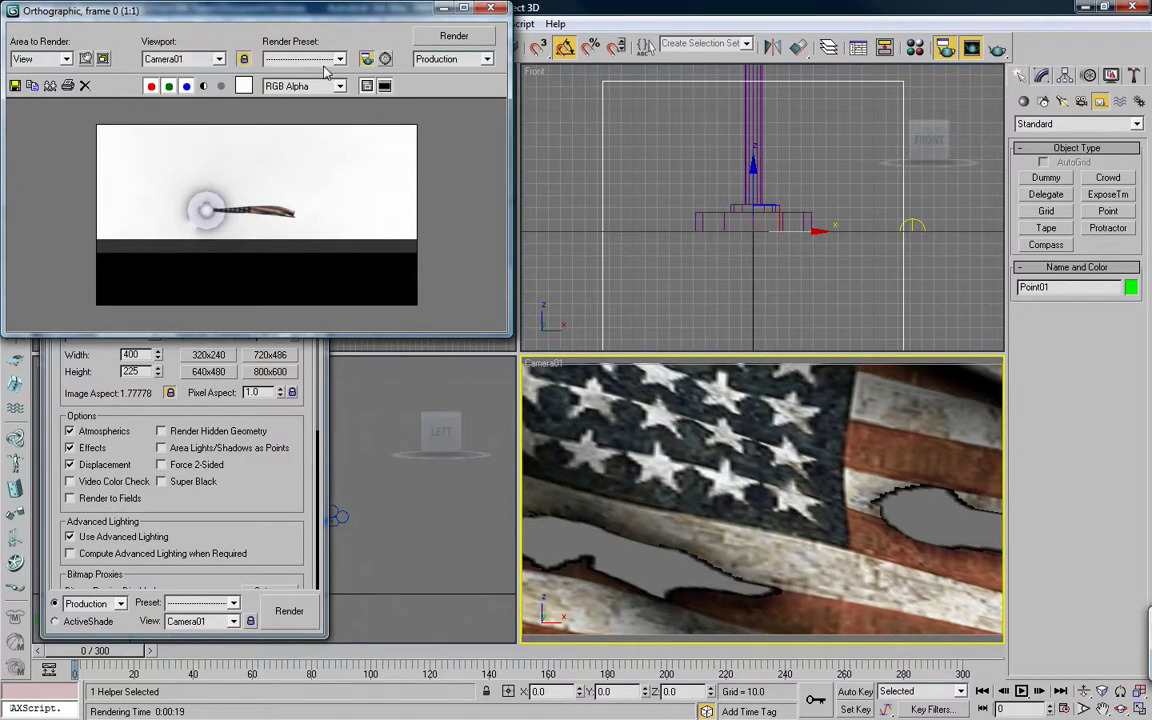
pyautogui.click(428, 42)
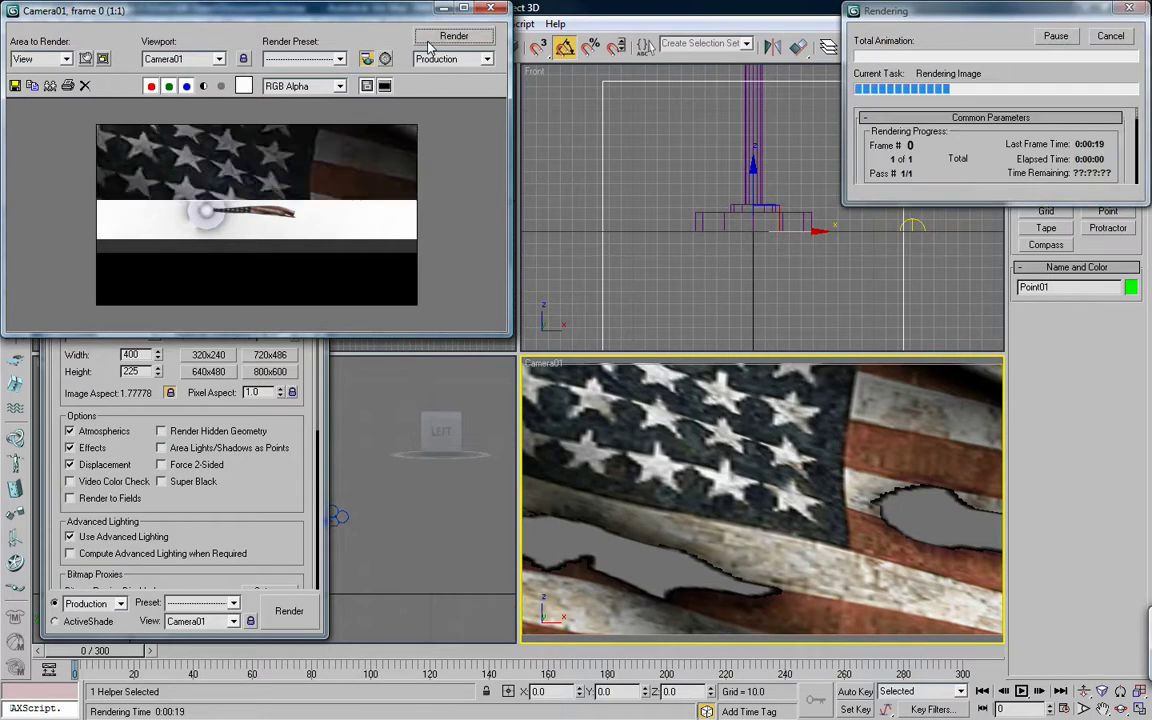
pyautogui.click(490, 9)
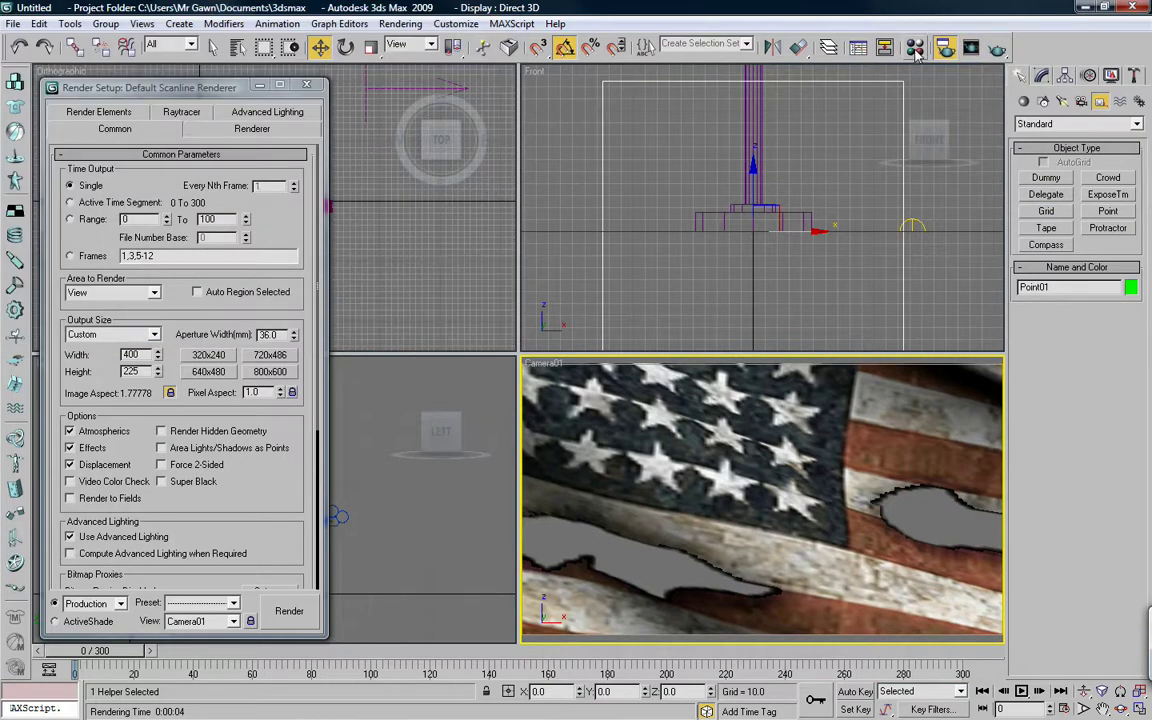
# Step: Copy the 01 - Default material's Tut_flag_Diffuse.jpg diffuse map into its Bump slot
pyautogui.click(916, 50)
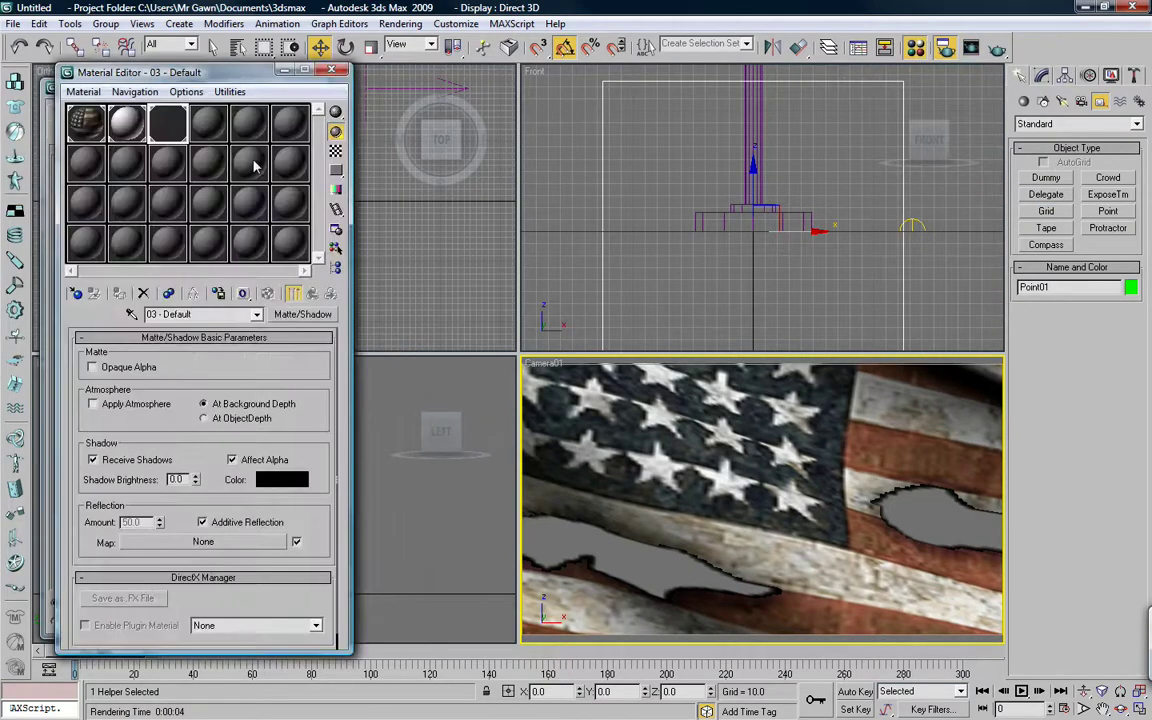
pyautogui.moveTo(158, 72); pyautogui.dragTo(315, 24)
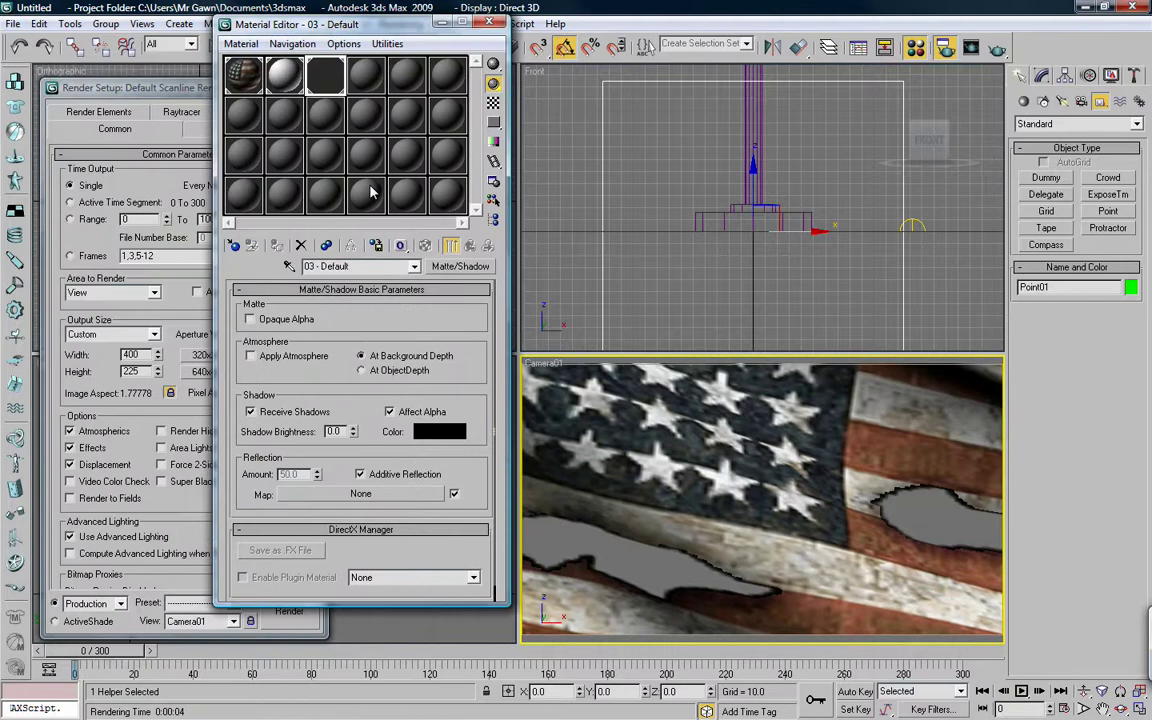
pyautogui.click(242, 74)
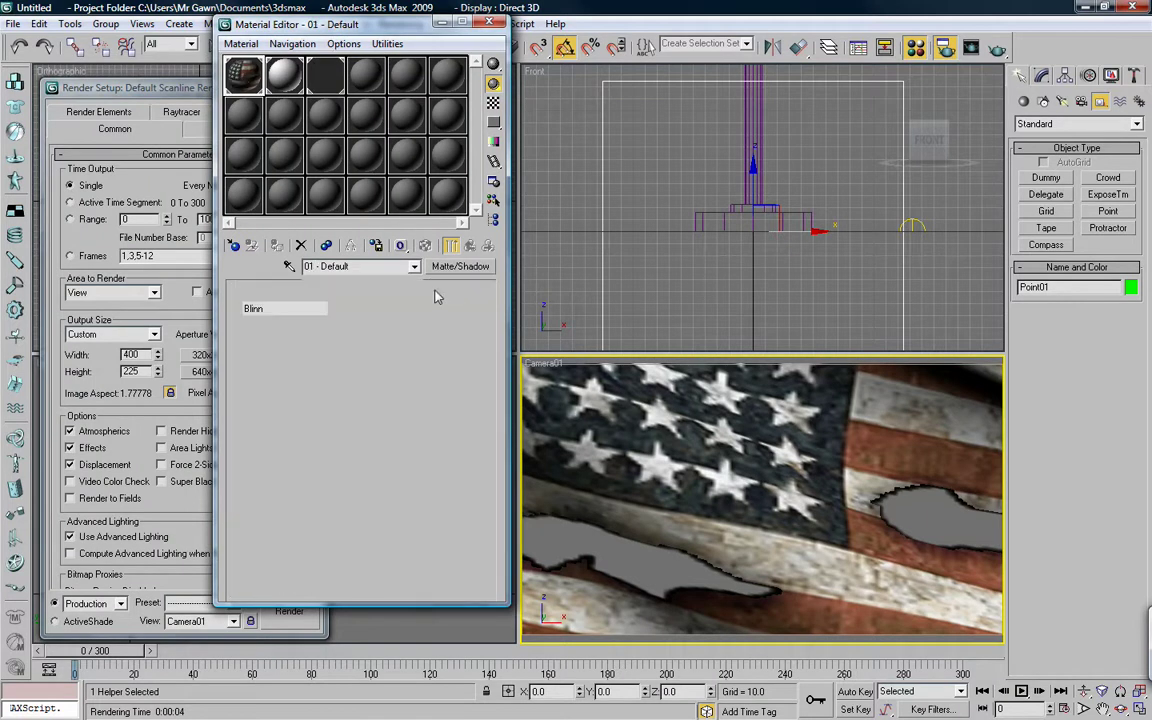
pyautogui.scroll(-10, 437, 292)
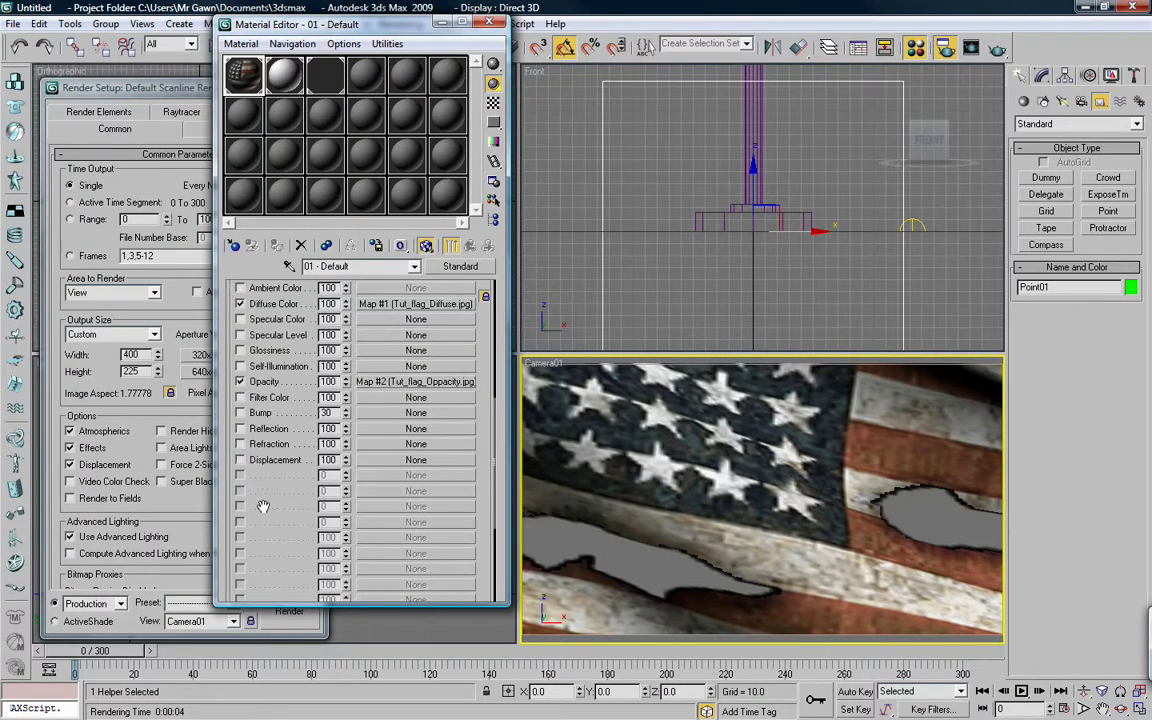
pyautogui.scroll(2, 238, 448)
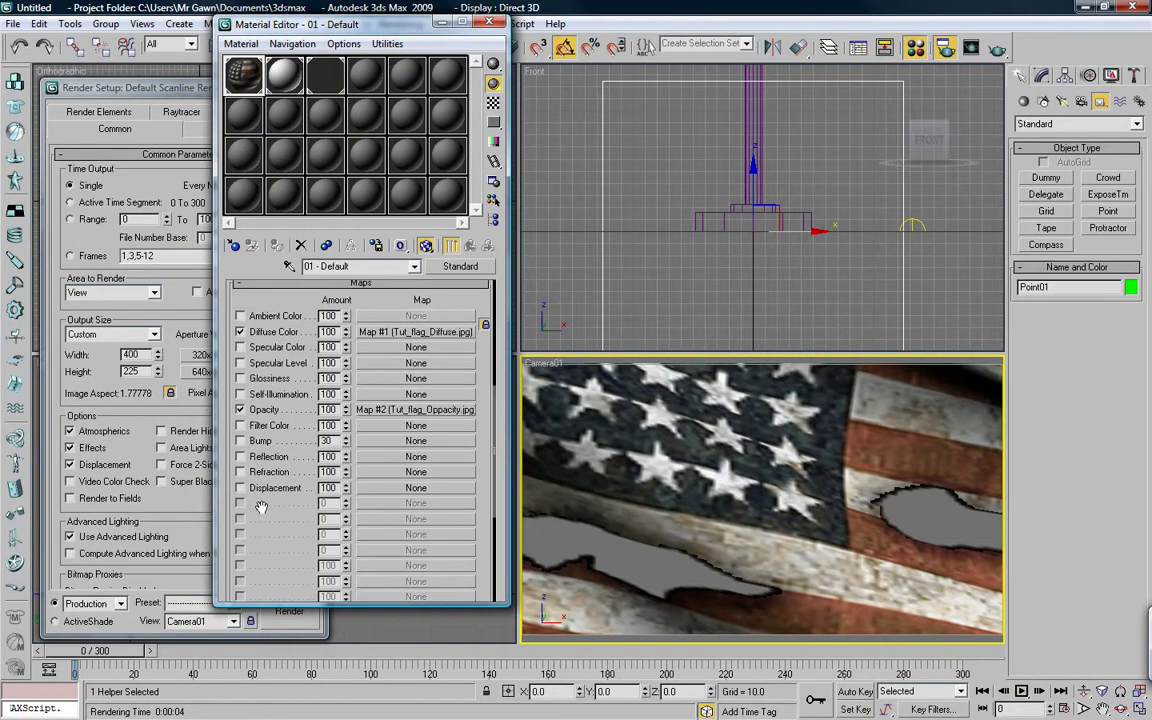
pyautogui.click(393, 333)
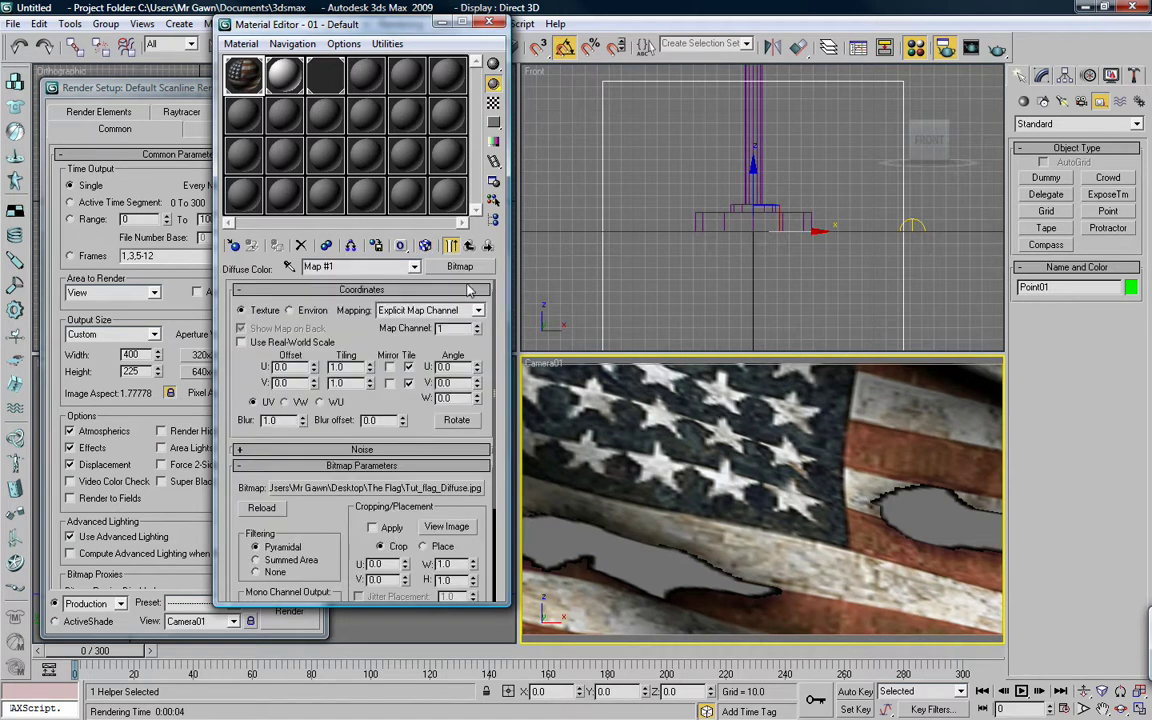
pyautogui.click(469, 250)
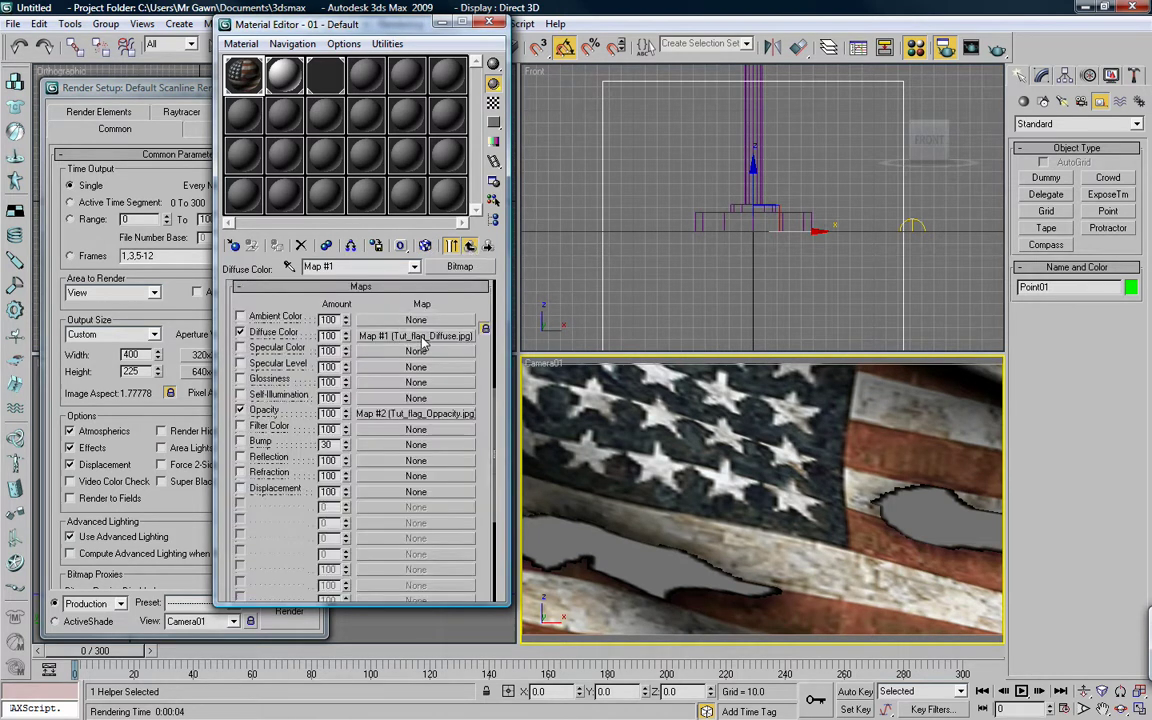
pyautogui.moveTo(406, 381); pyautogui.dragTo(414, 441)
pyautogui.click(343, 366)
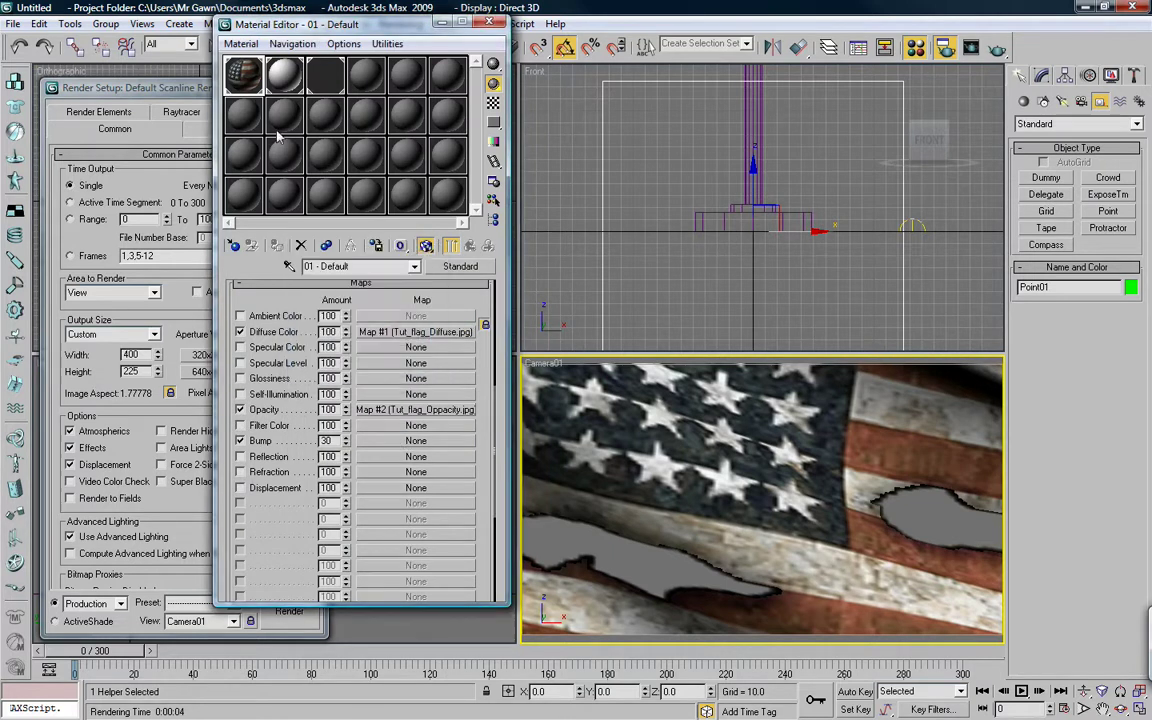
# Step: Compare the bump on and off, render Camera01 again, and close the Material Editor
pyautogui.doubleClick(245, 82)
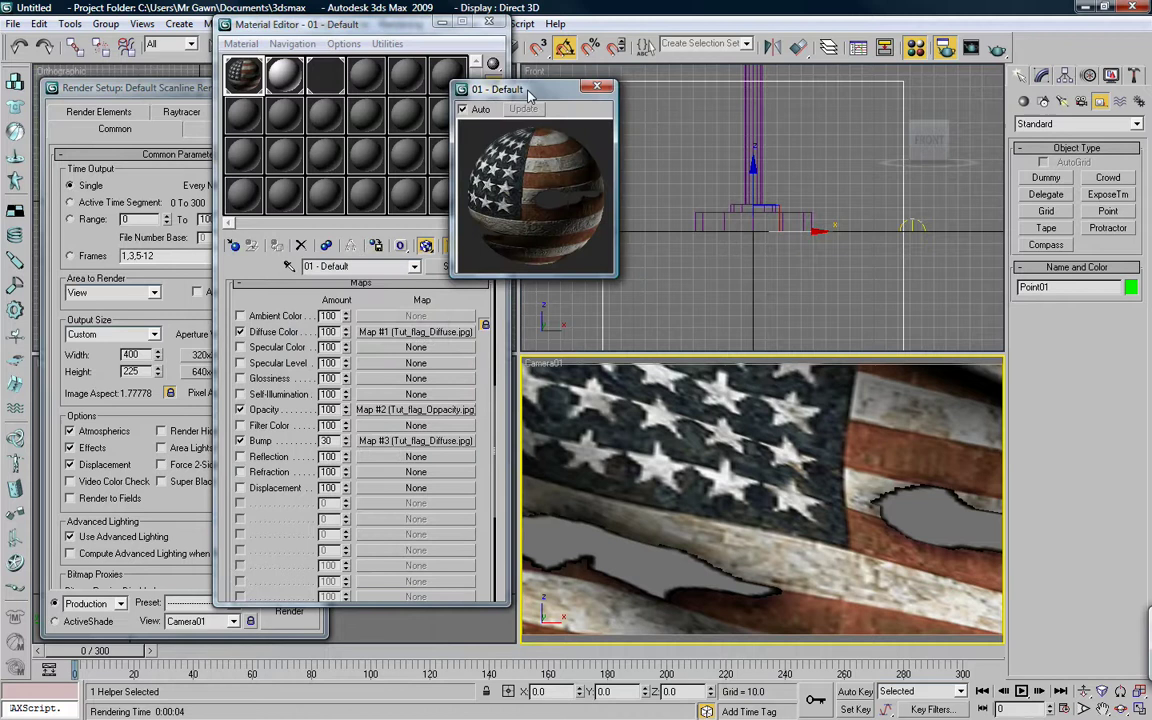
pyautogui.moveTo(530, 95); pyautogui.dragTo(617, 90)
pyautogui.click(240, 441)
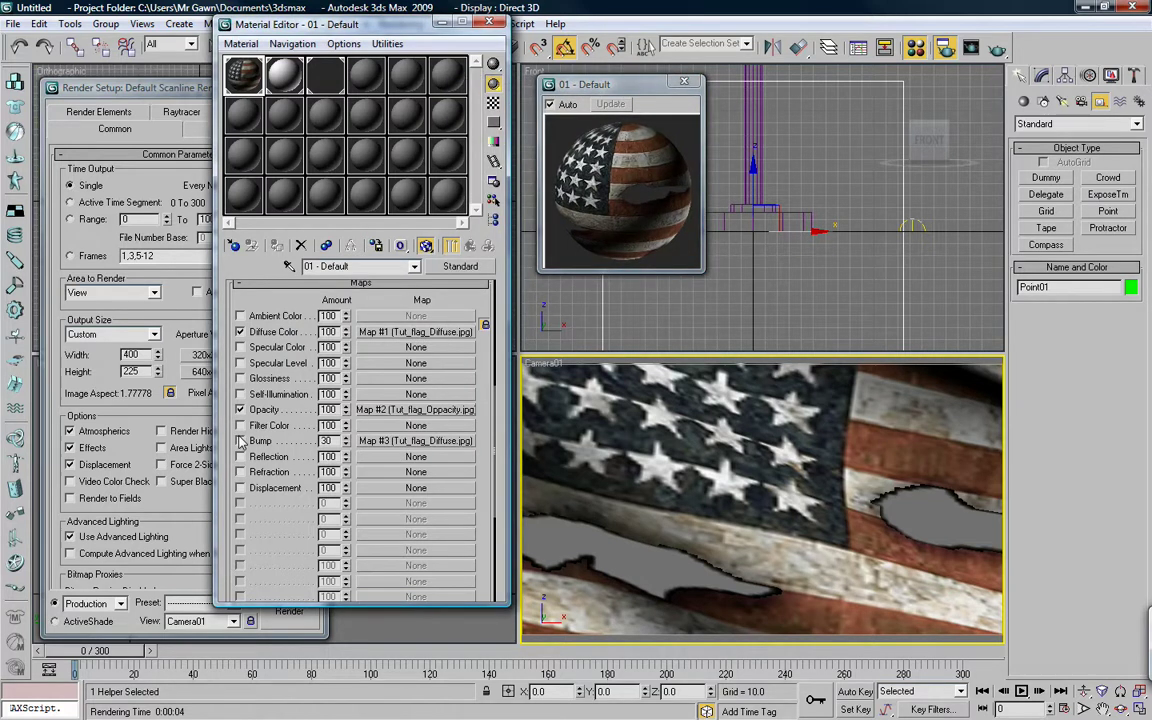
pyautogui.click(240, 441)
pyautogui.click(972, 52)
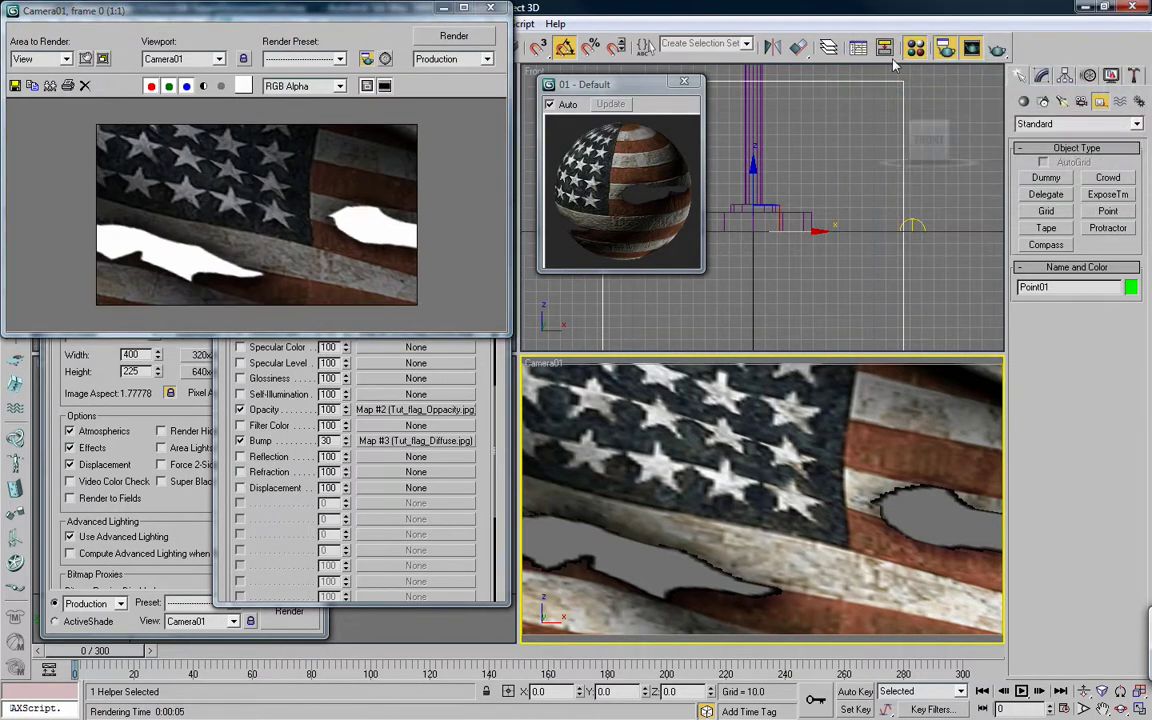
pyautogui.click(684, 81)
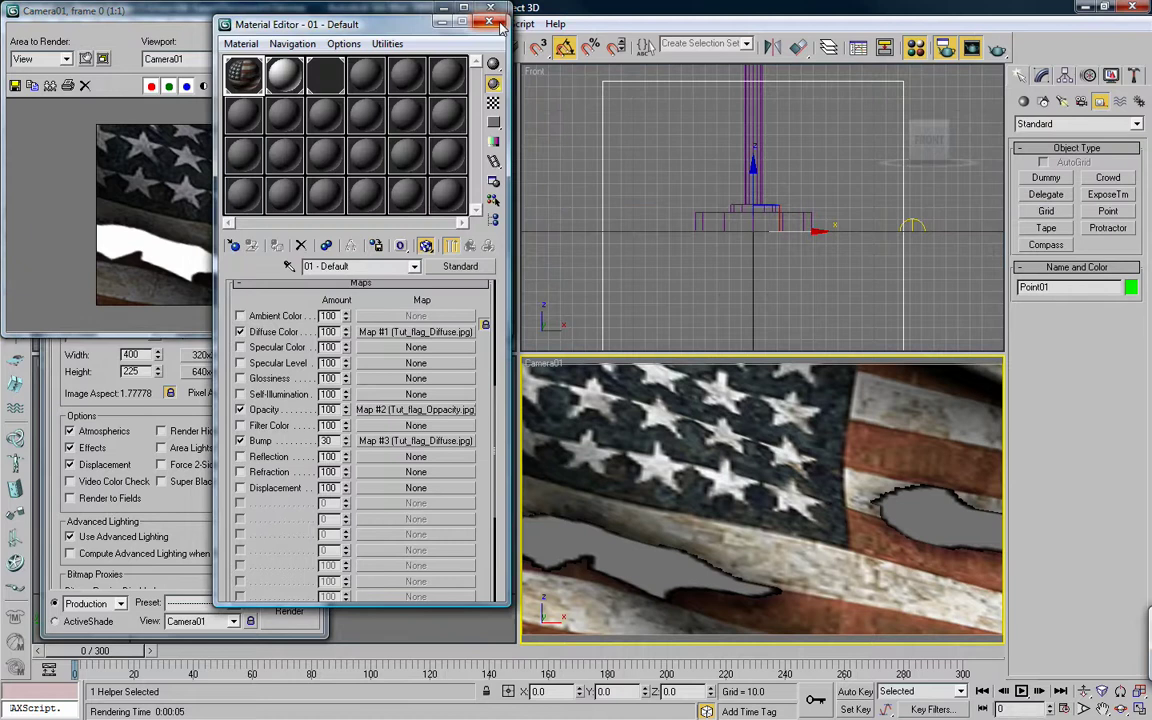
pyautogui.click(491, 22)
# Step: Close the rendered frame and Render Setup windows to uncover the viewports
pyautogui.click(490, 8)
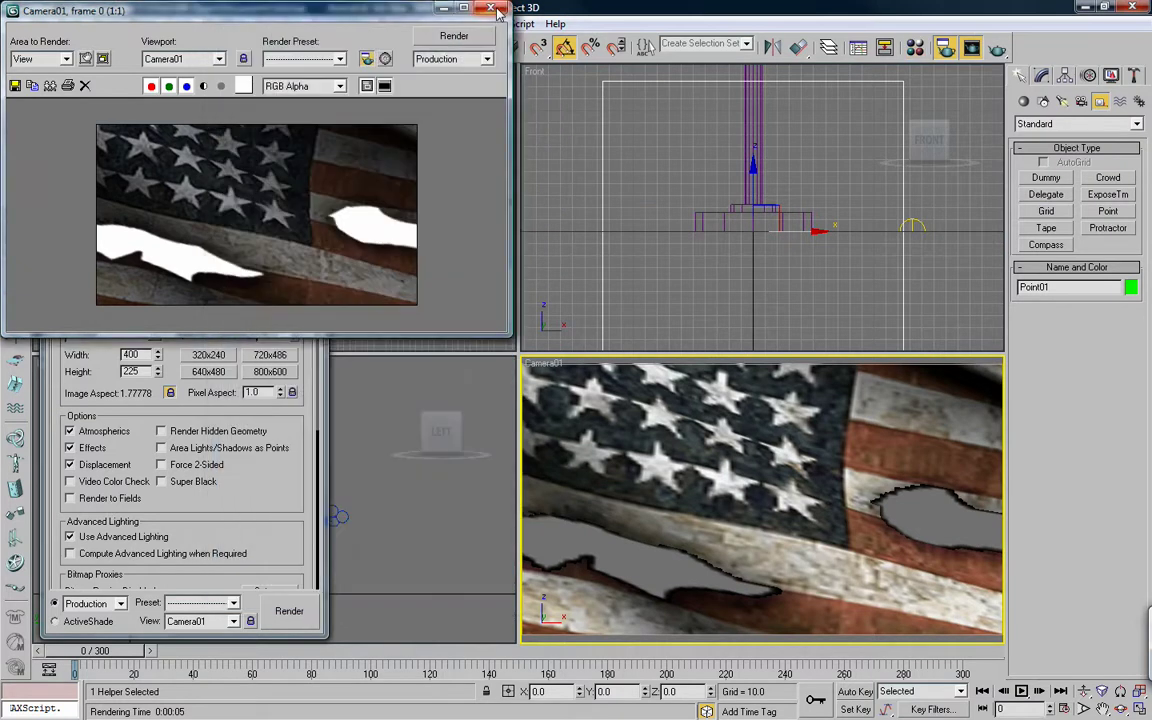
pyautogui.click(305, 85)
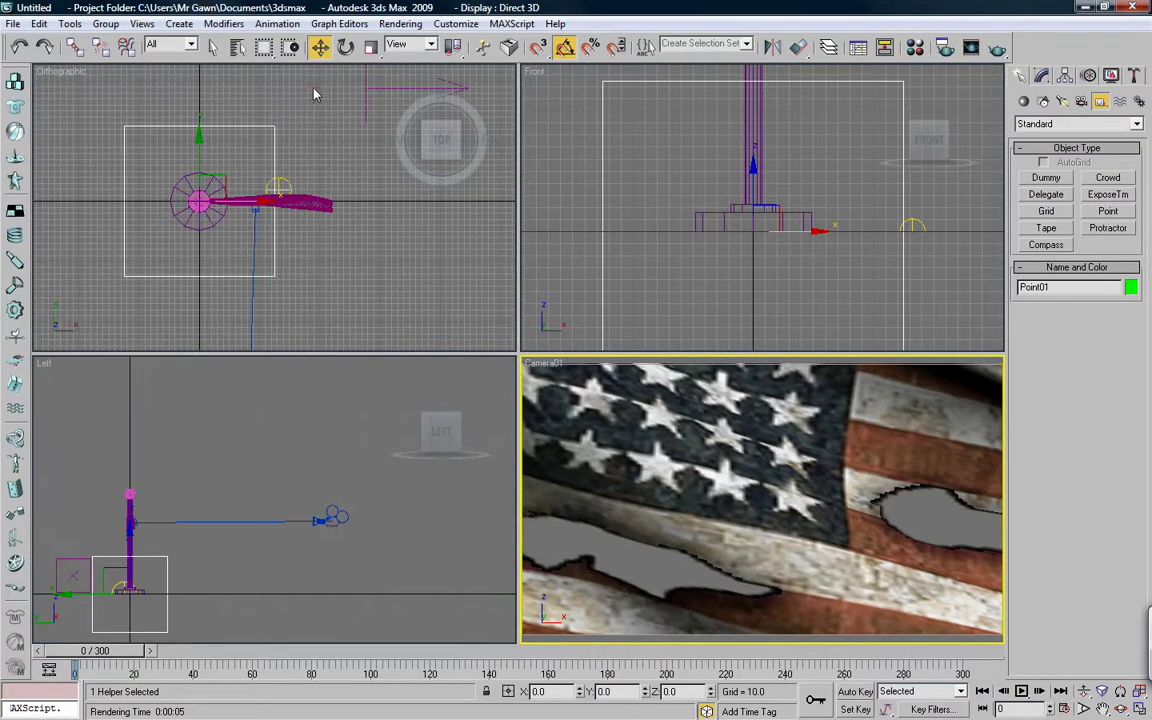
pyautogui.scroll(-3, 268, 202)
pyautogui.scroll(-2, 260, 200)
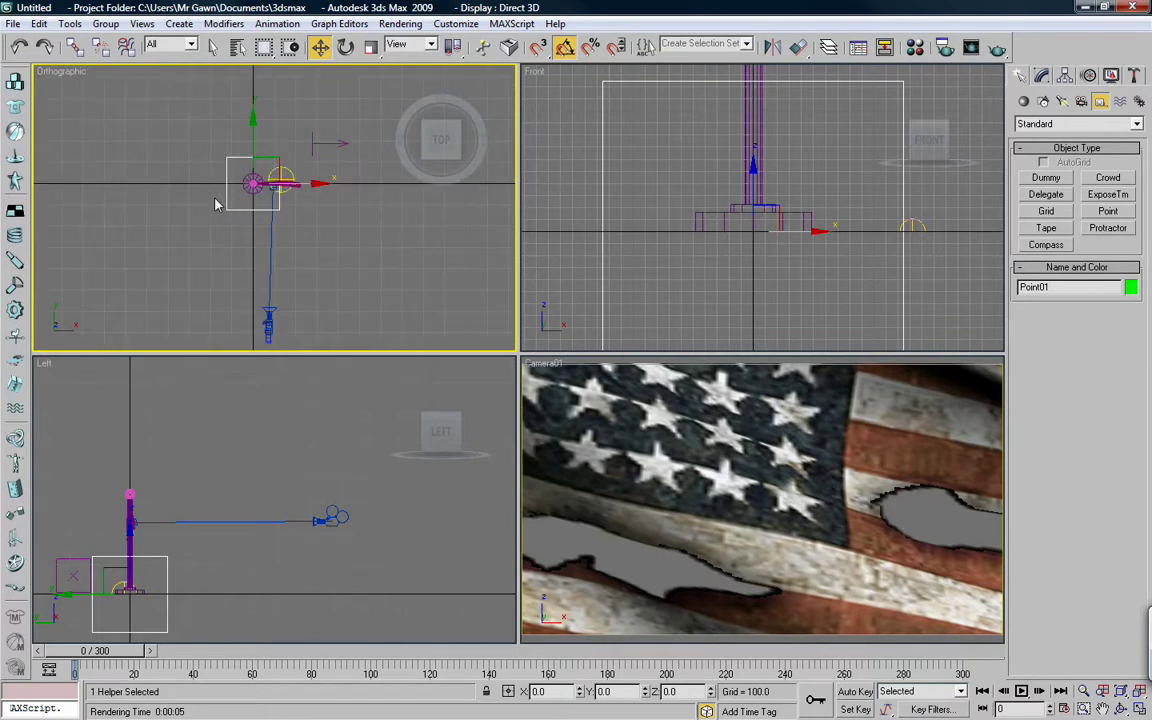
pyautogui.click(857, 50)
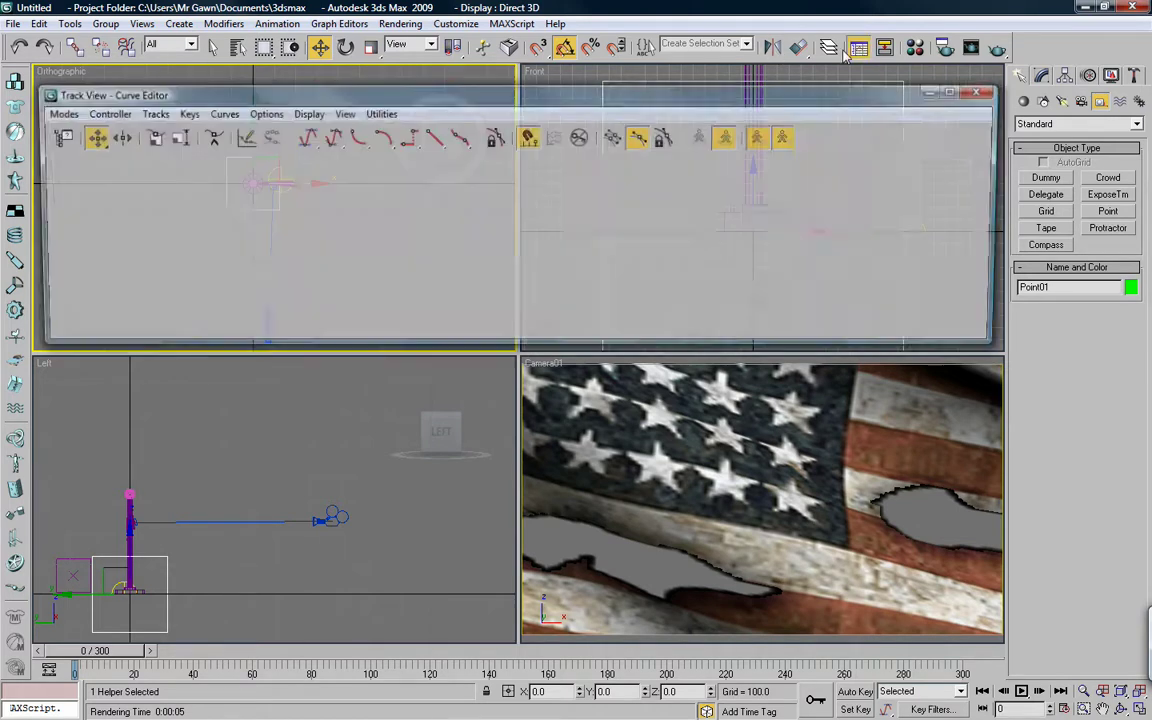
pyautogui.click(980, 91)
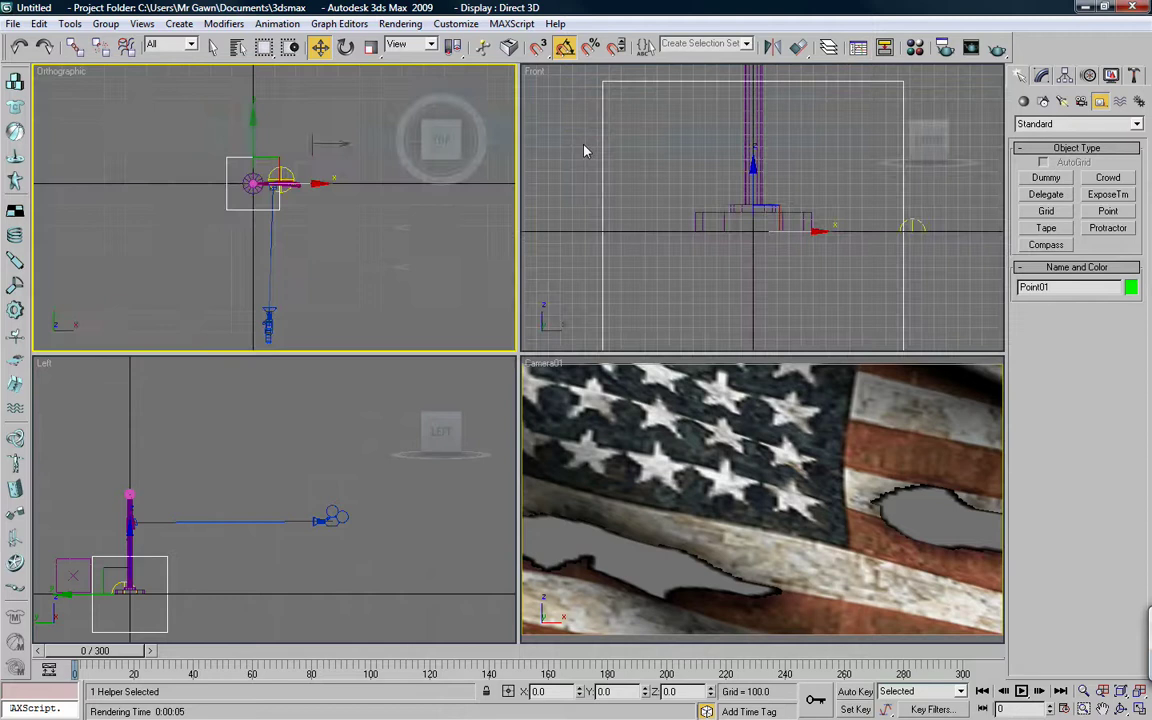
pyautogui.rightClick(228, 194)
pyautogui.click(228, 201)
# Step: Open a taller Curve Editor and select Point01's Position track
pyautogui.click(859, 48)
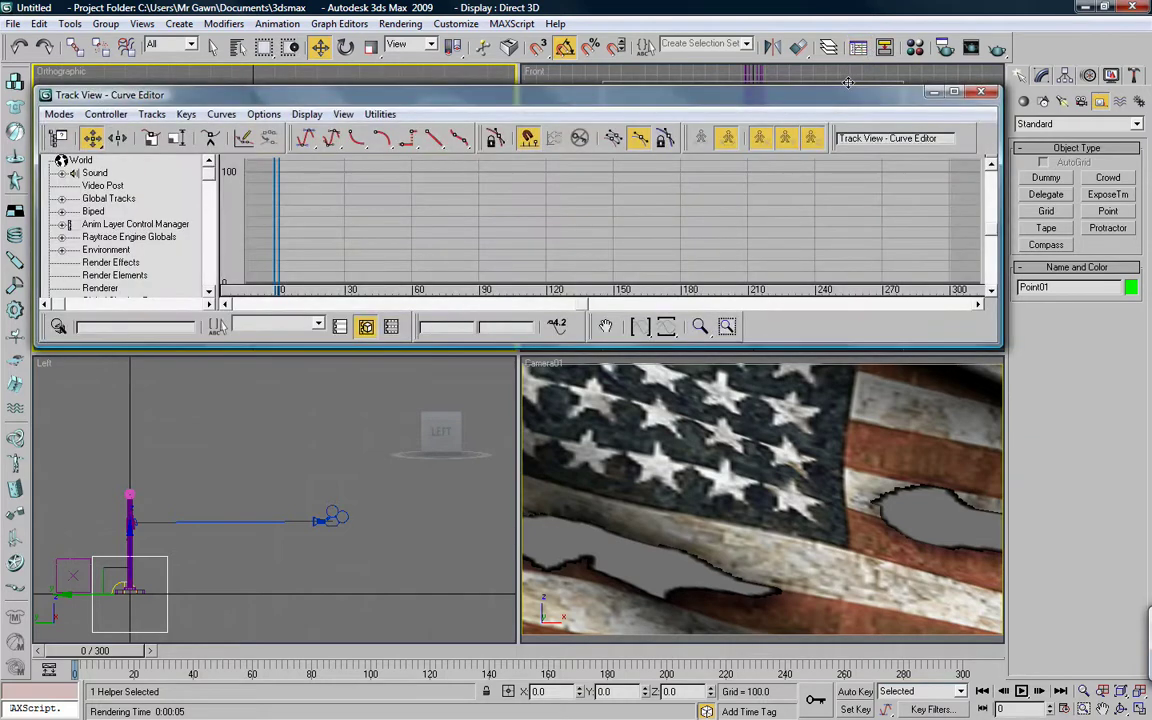
pyautogui.moveTo(848, 88); pyautogui.dragTo(848, 70)
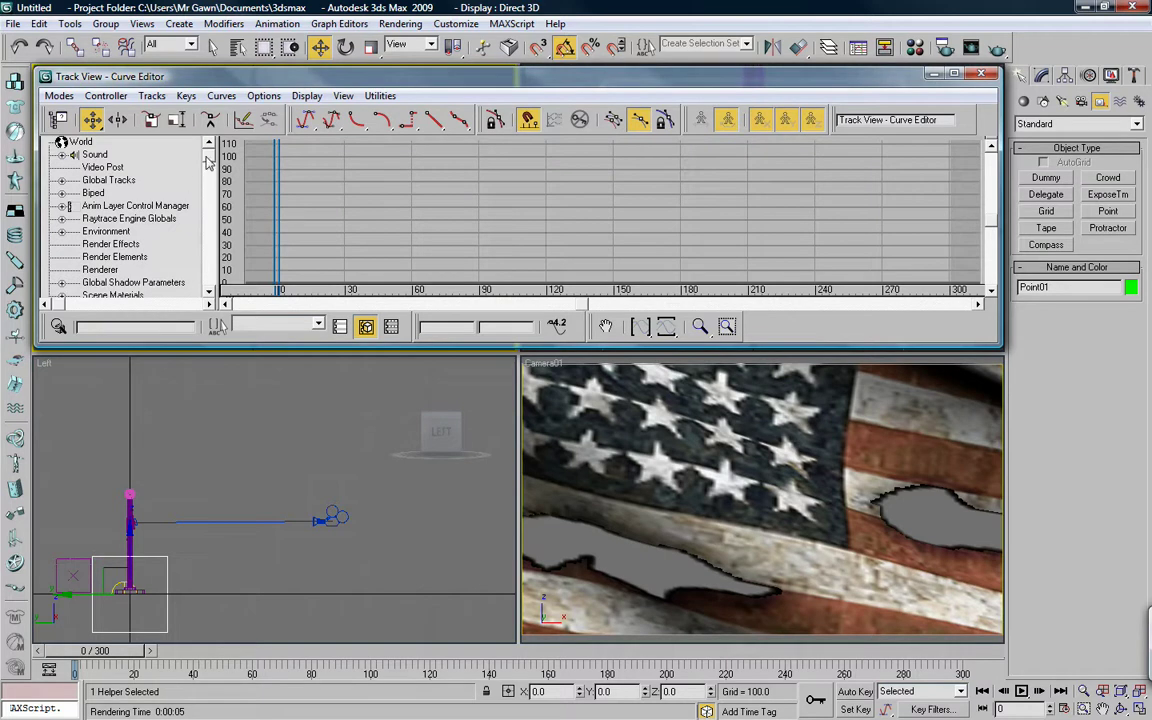
pyautogui.scroll(-4, 209, 163)
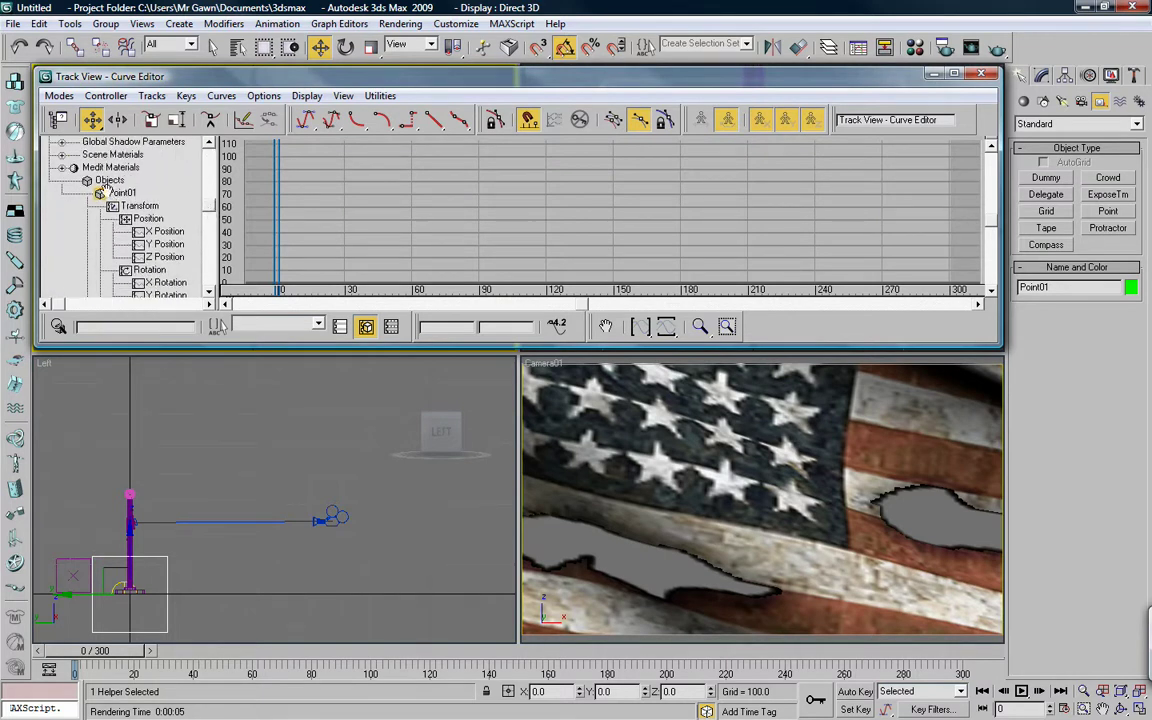
pyautogui.click(121, 193)
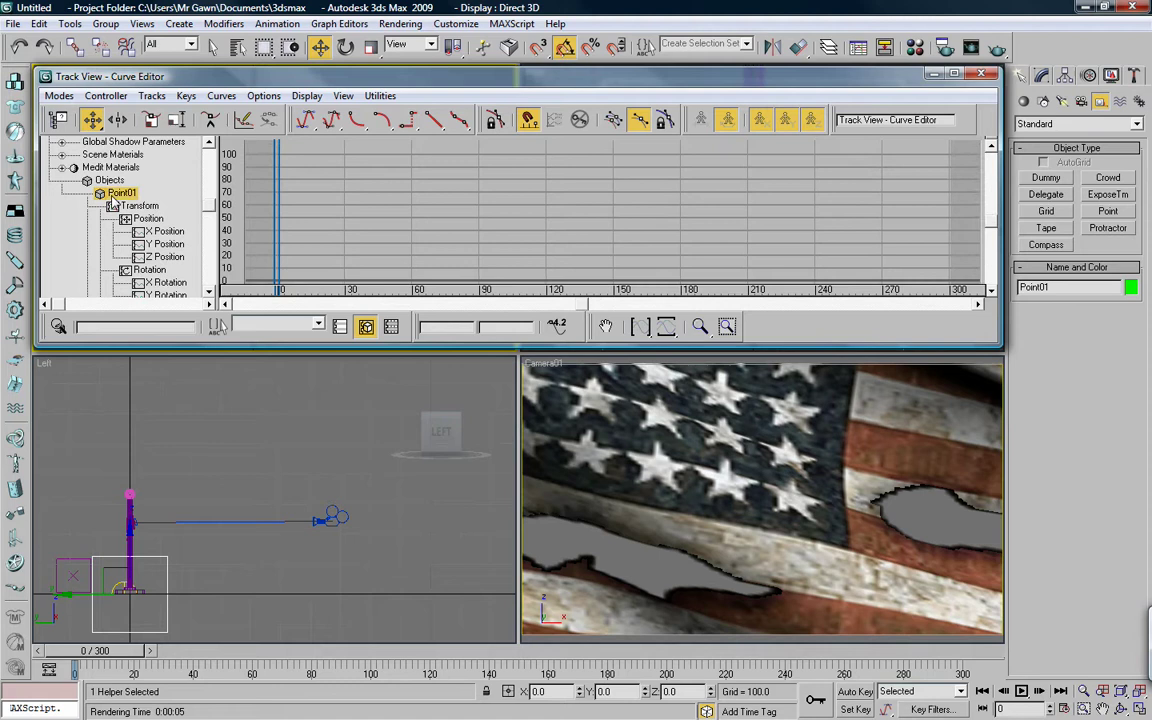
pyautogui.click(147, 219)
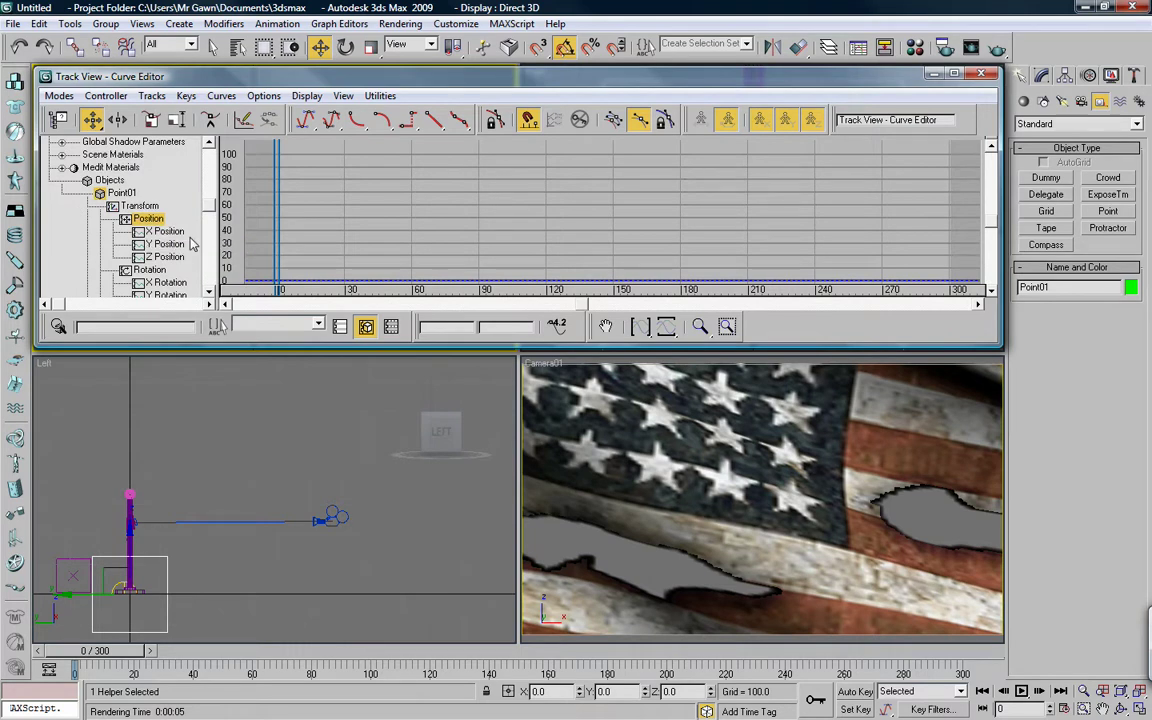
# Step: Assign a Noise Position controller (strength 50, frequency 0.5) and narrow the editor to reveal the Front viewport
pyautogui.press('c')
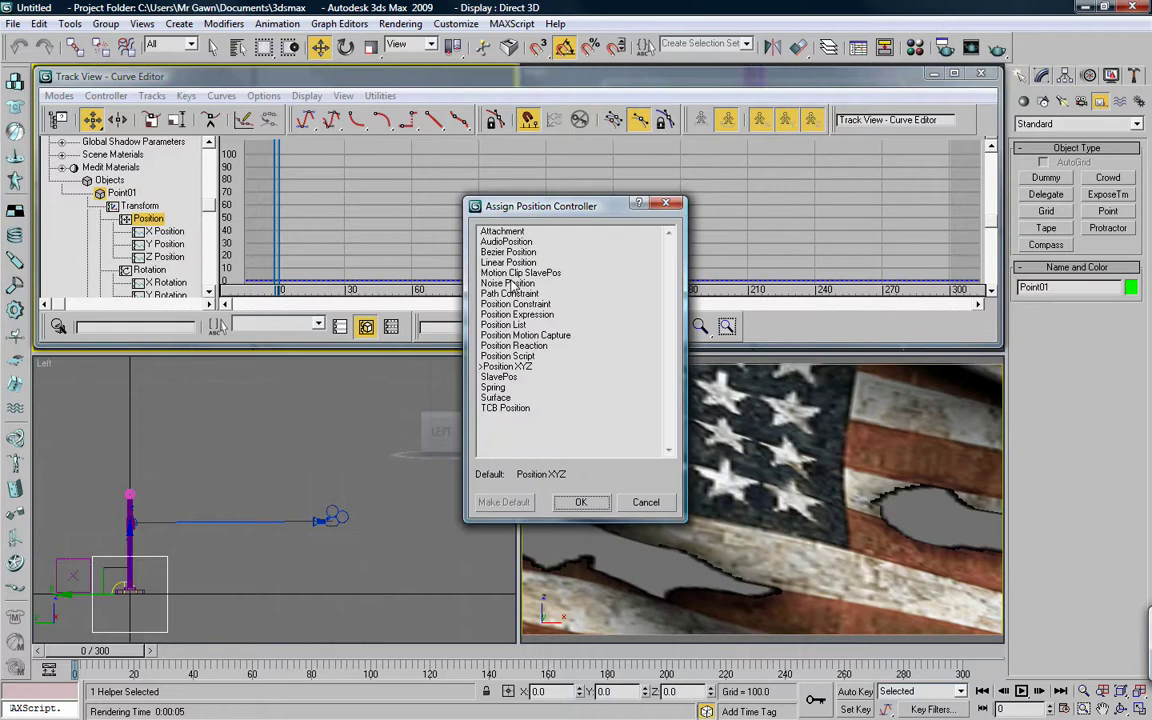
pyautogui.doubleClick(508, 284)
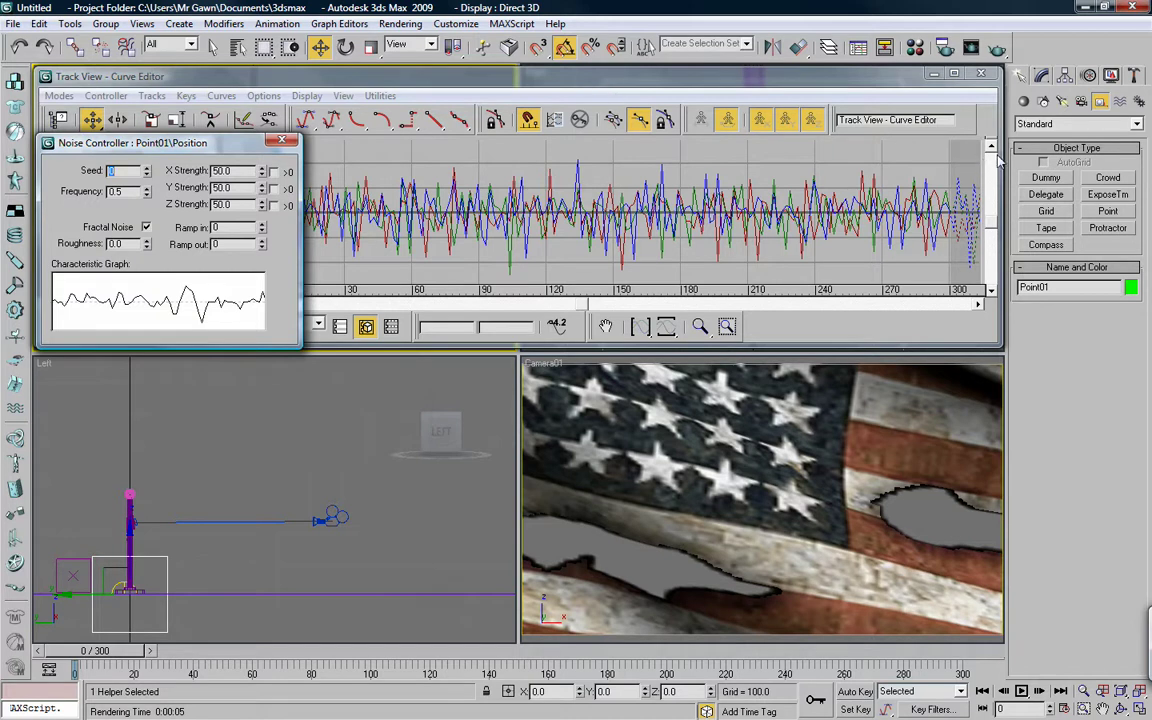
pyautogui.moveTo(995, 148); pyautogui.dragTo(480, 148)
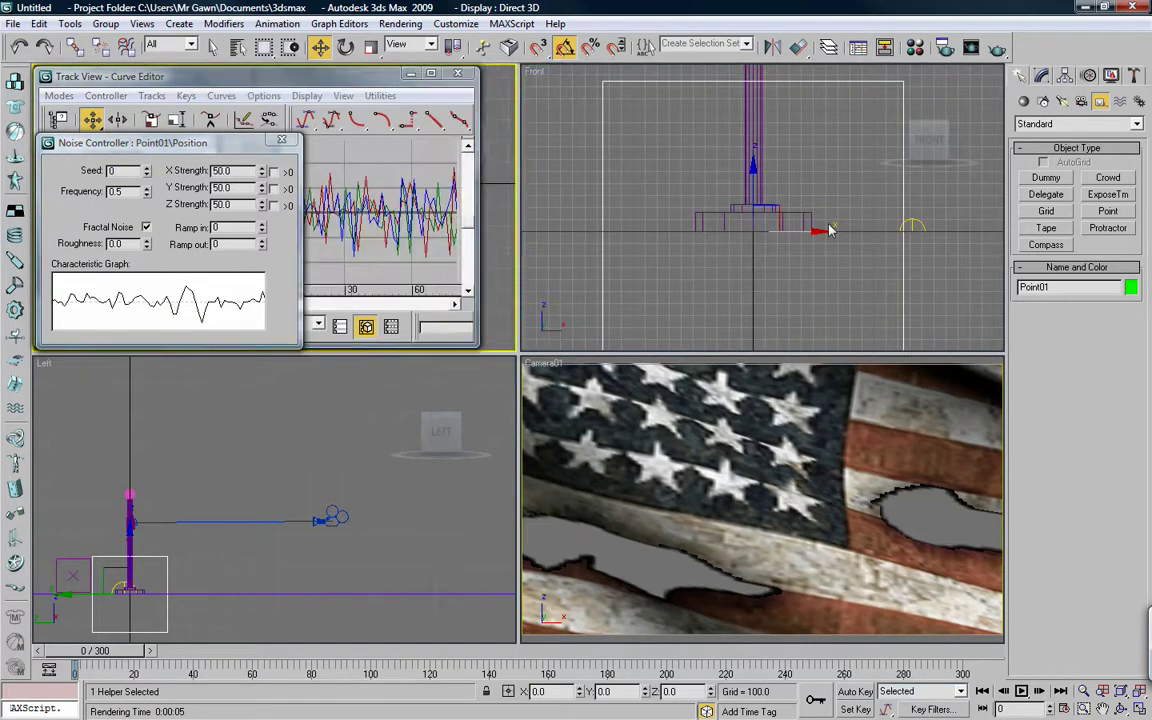
pyautogui.scroll(-3, 829, 229)
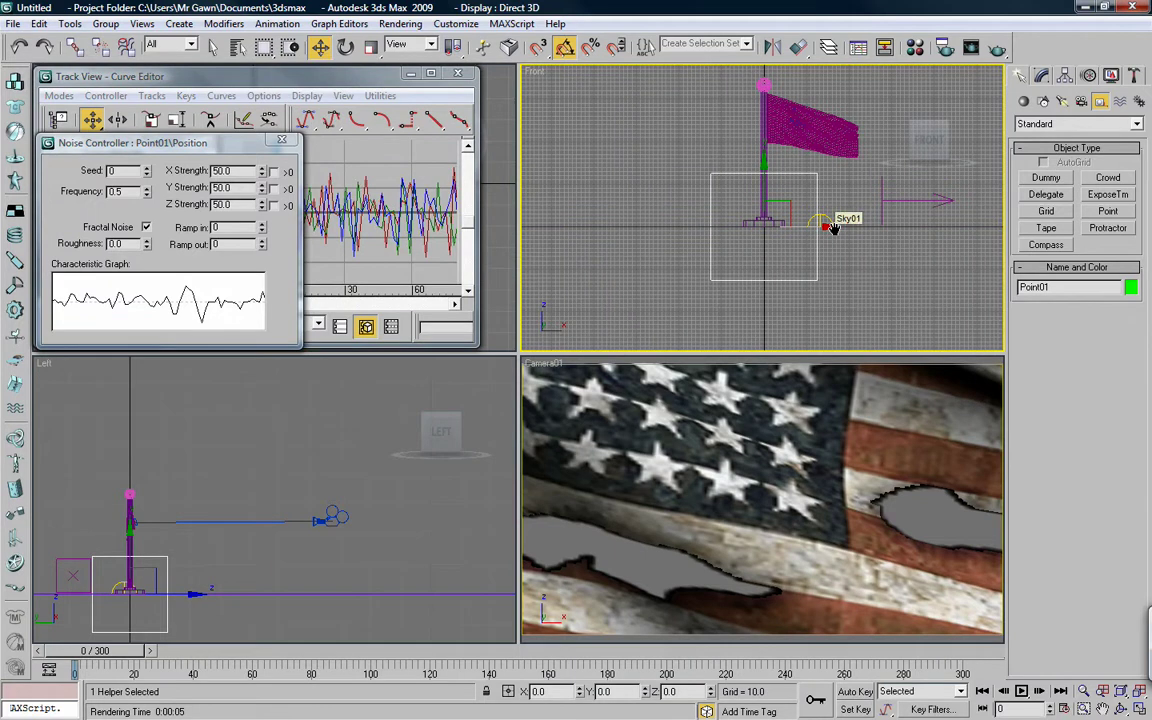
# Step: Isolate the Point01 helper, flagpole and camera with Alt+Q, hiding the flag, and replay the shake
pyautogui.click(1021, 691)
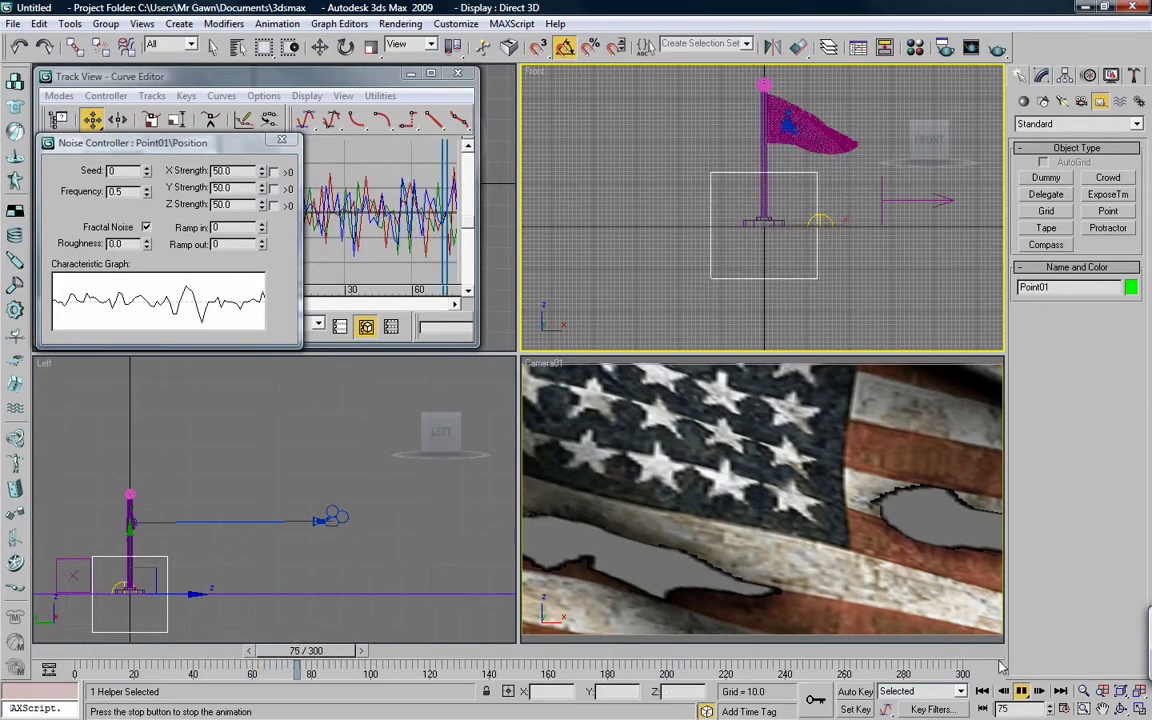
pyautogui.click(982, 691)
pyautogui.press('w')
pyautogui.click(822, 138)
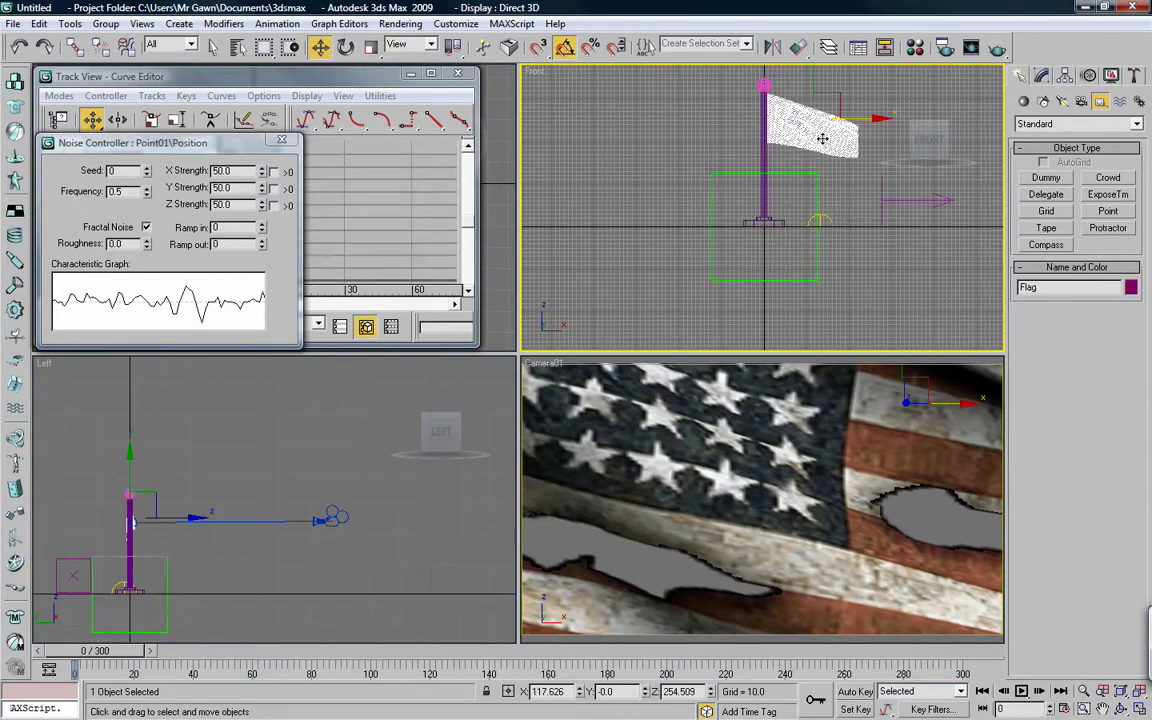
pyautogui.click(711, 204)
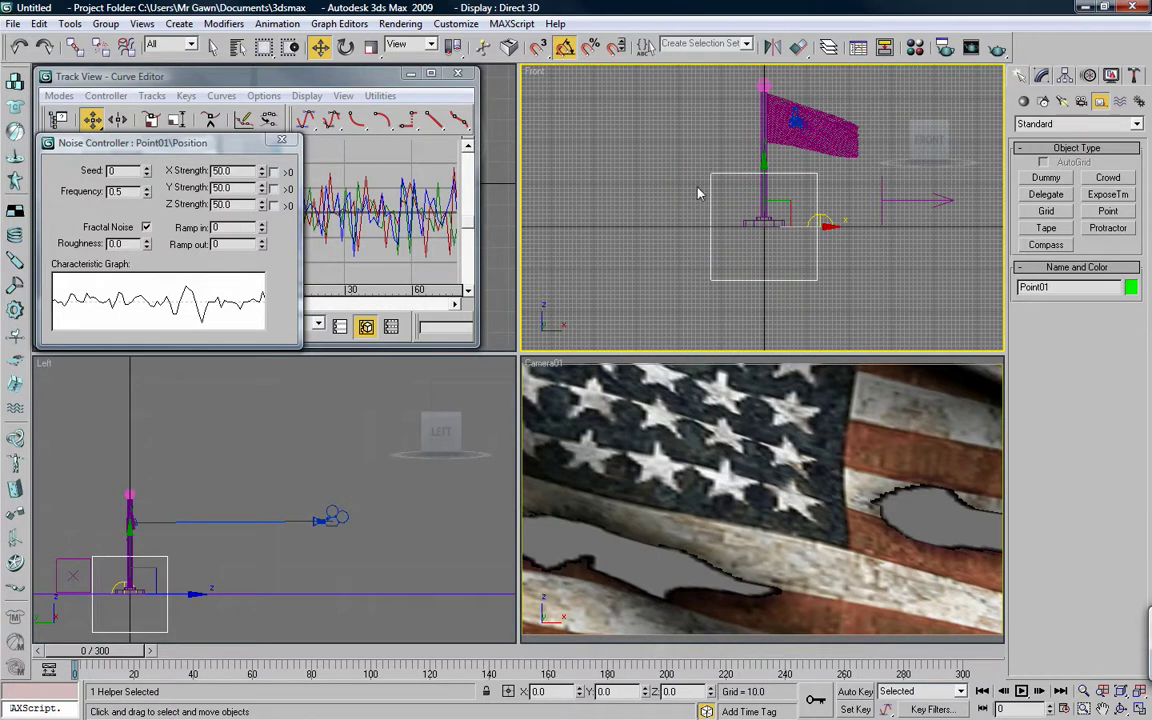
pyautogui.moveTo(660, 162); pyautogui.dragTo(692, 176)
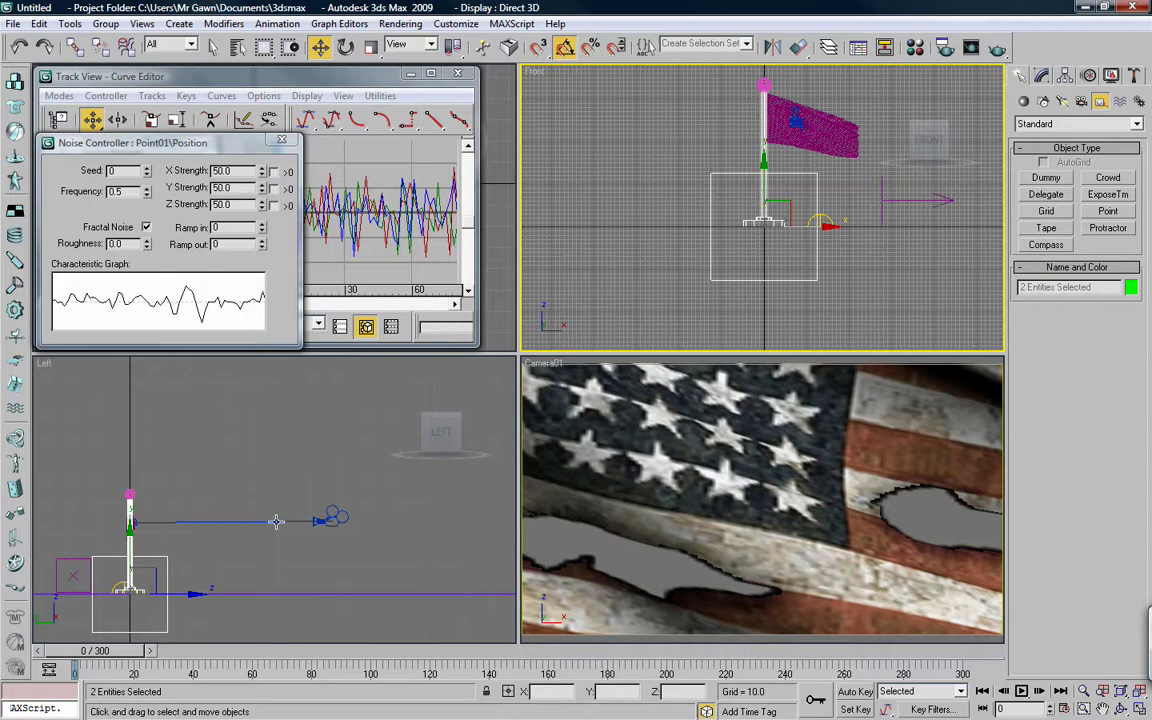
pyautogui.keyDown('ctrl'); pyautogui.click(276, 521); pyautogui.keyUp('ctrl')
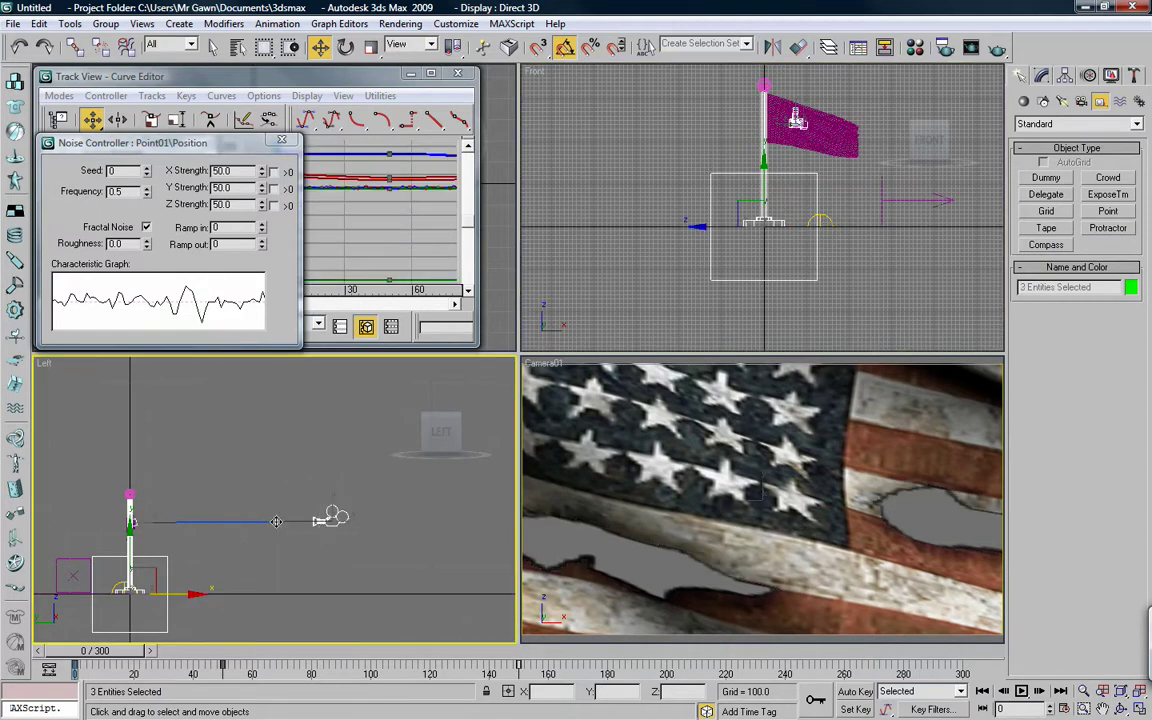
pyautogui.hotkey('alt', 'q')
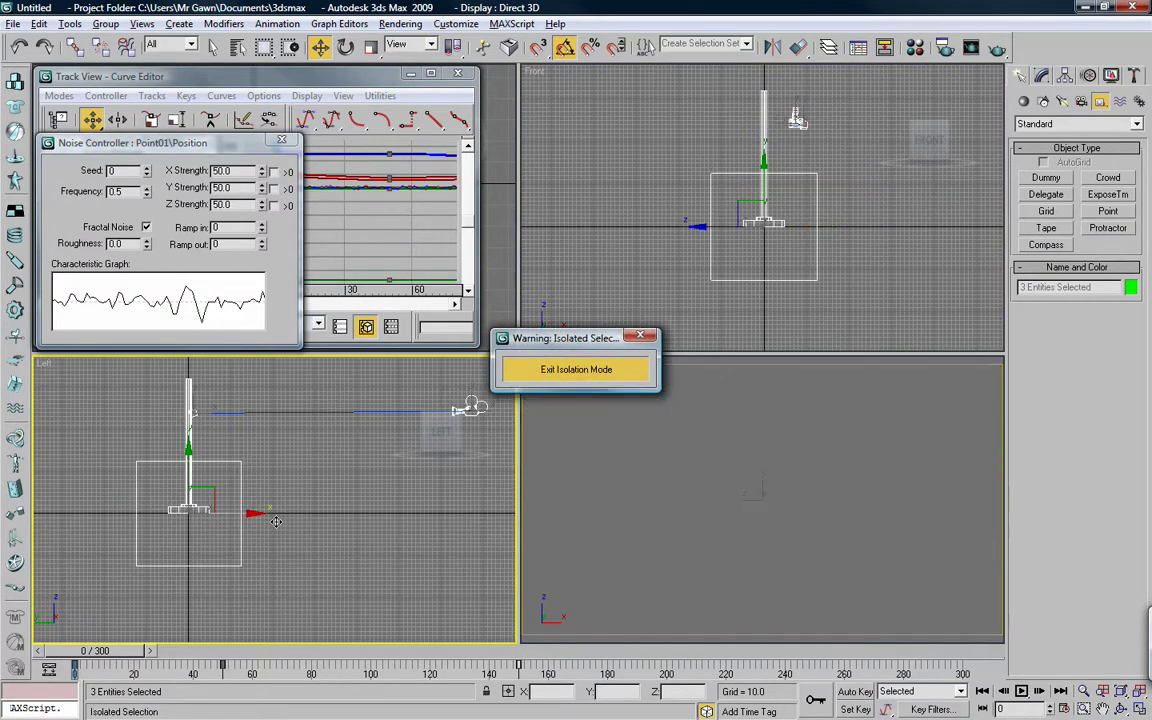
pyautogui.click(645, 284)
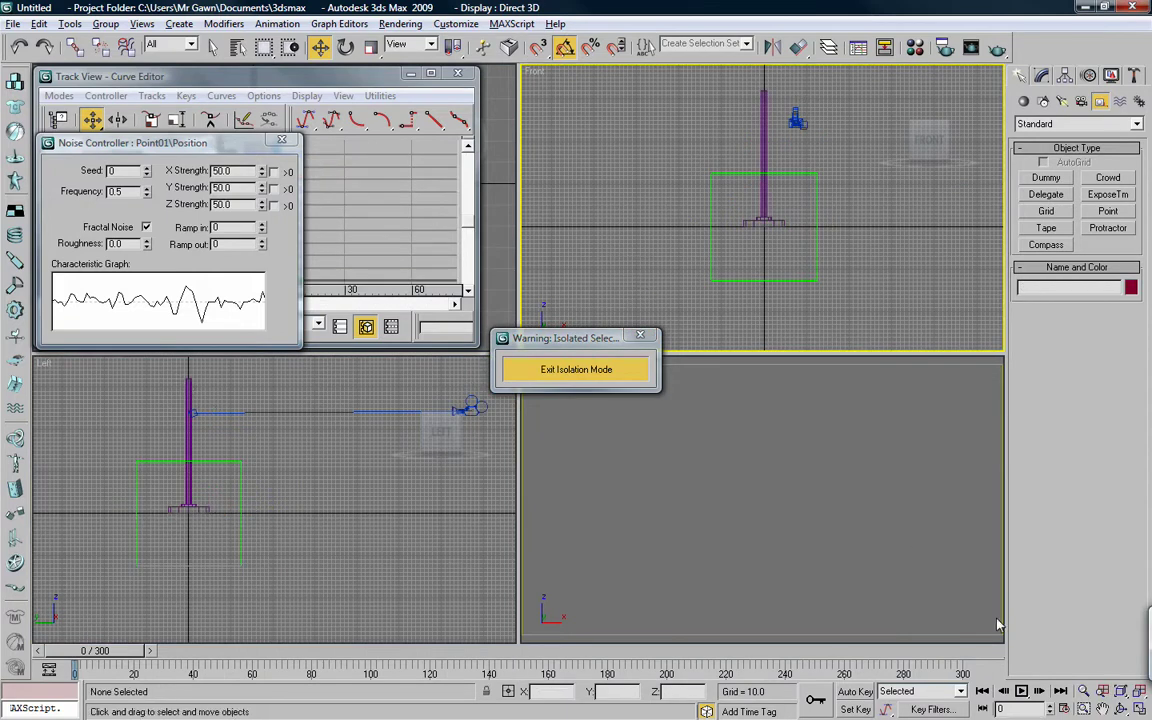
pyautogui.click(1021, 690)
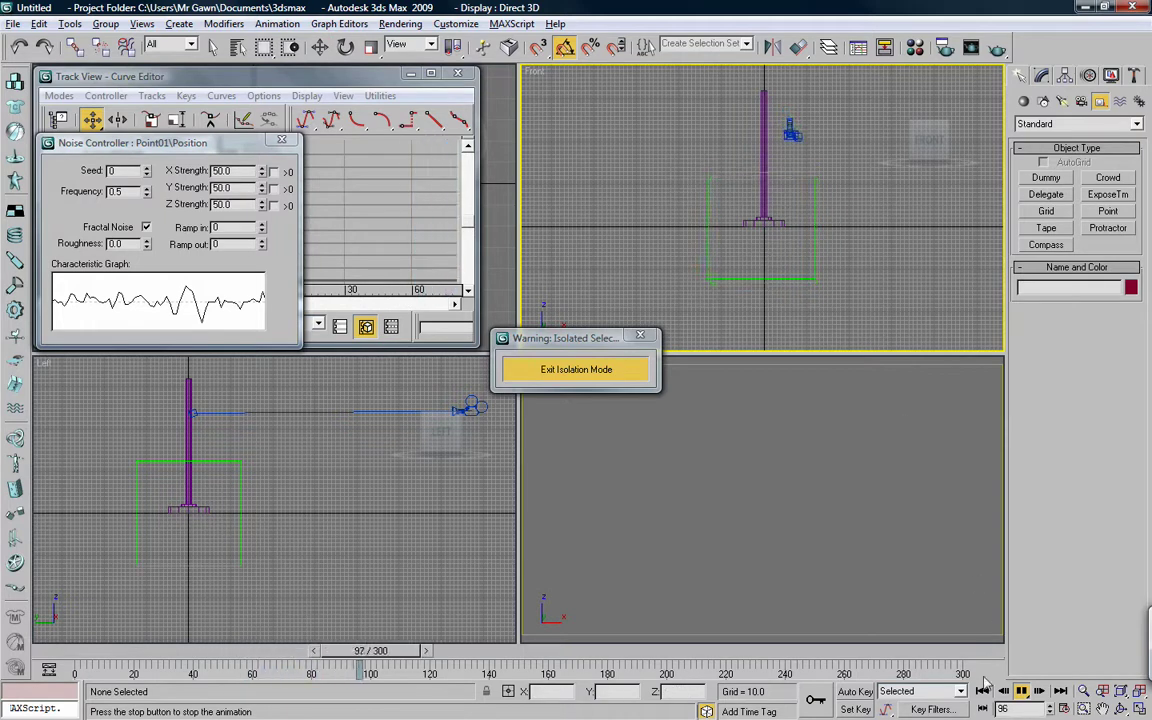
# Step: Lower the Noise frequency to 0.05 and play the animation to check it
pyautogui.click(982, 690)
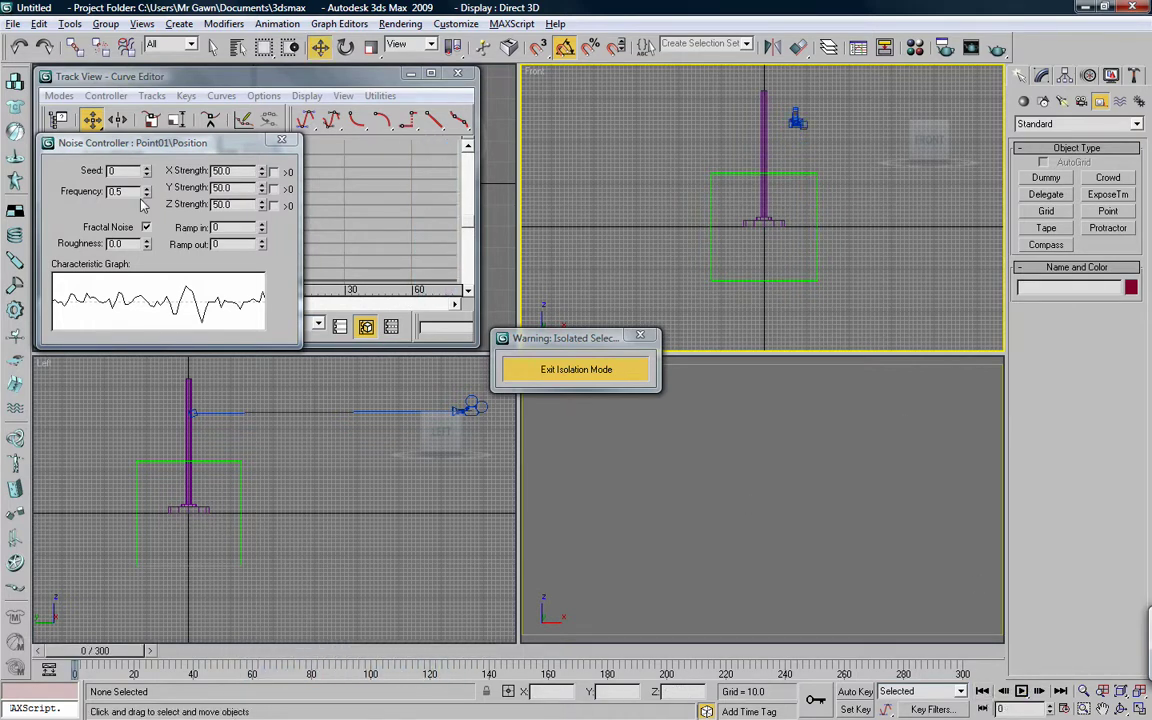
pyautogui.moveTo(130, 192); pyautogui.dragTo(96, 195)
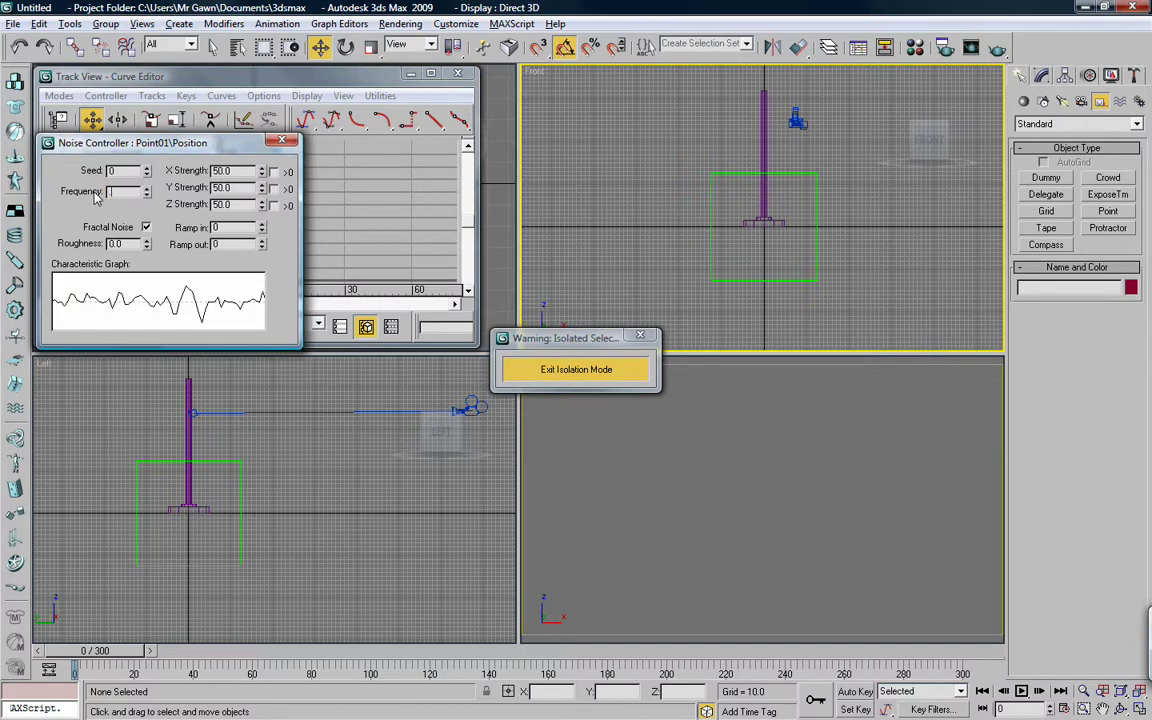
pyautogui.write('0.05')
pyautogui.press('Return')
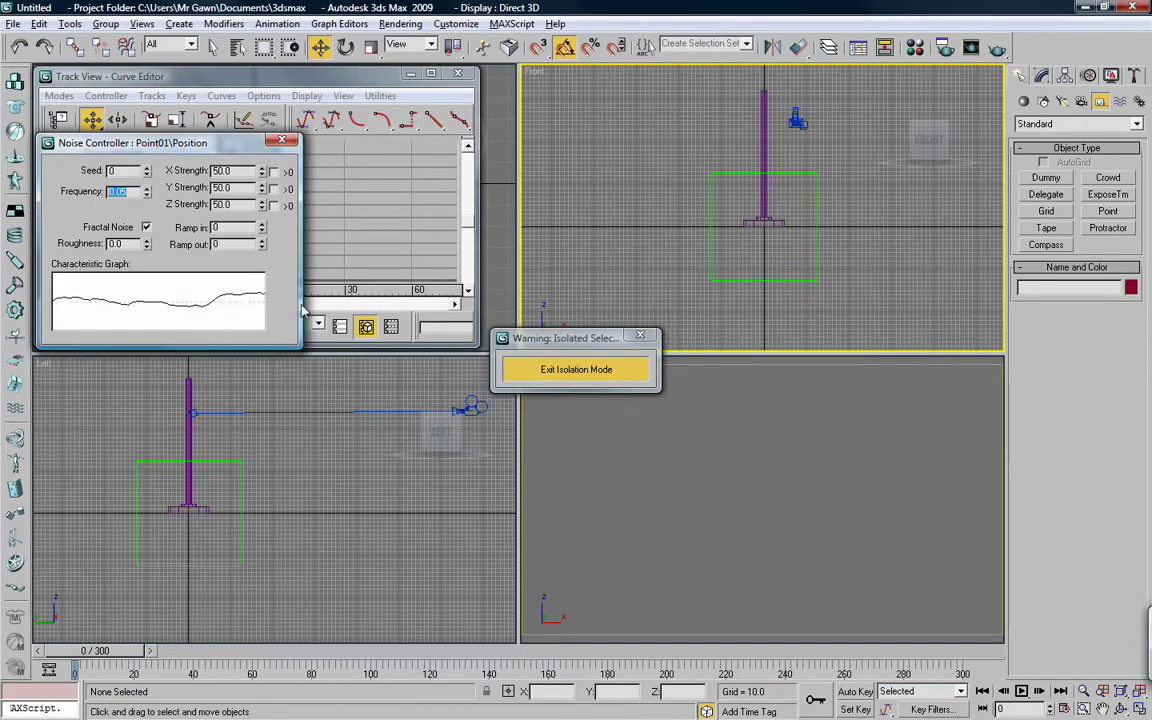
pyautogui.click(598, 224)
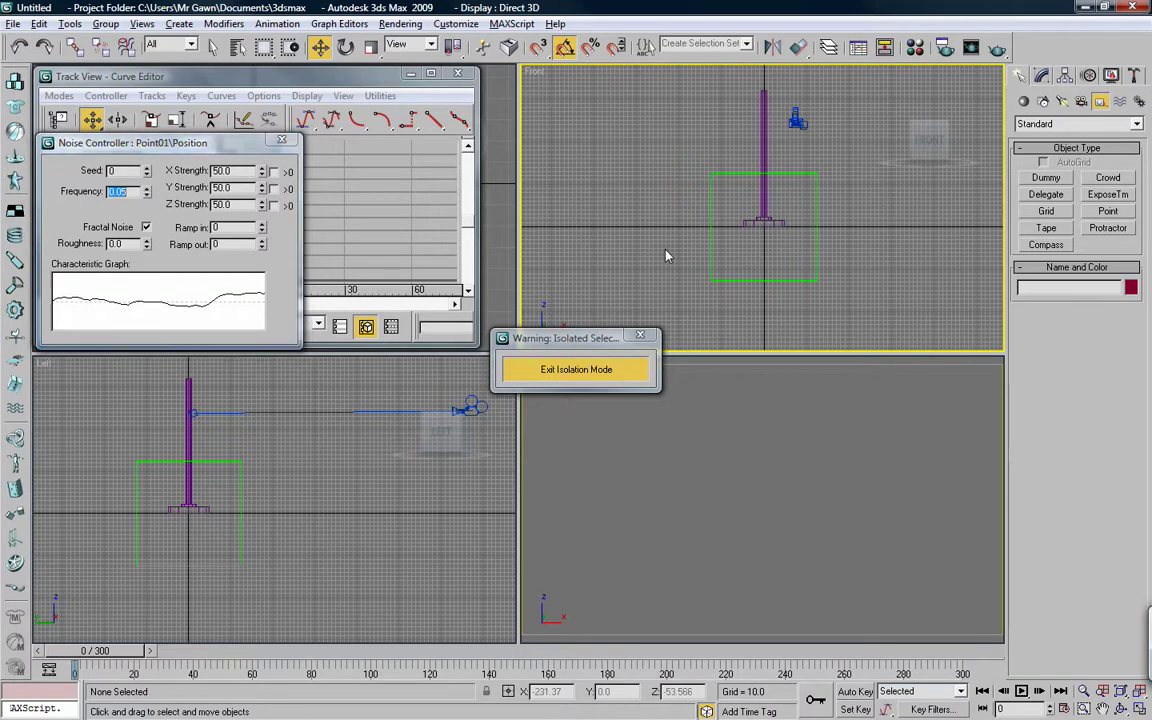
pyautogui.click(1022, 691)
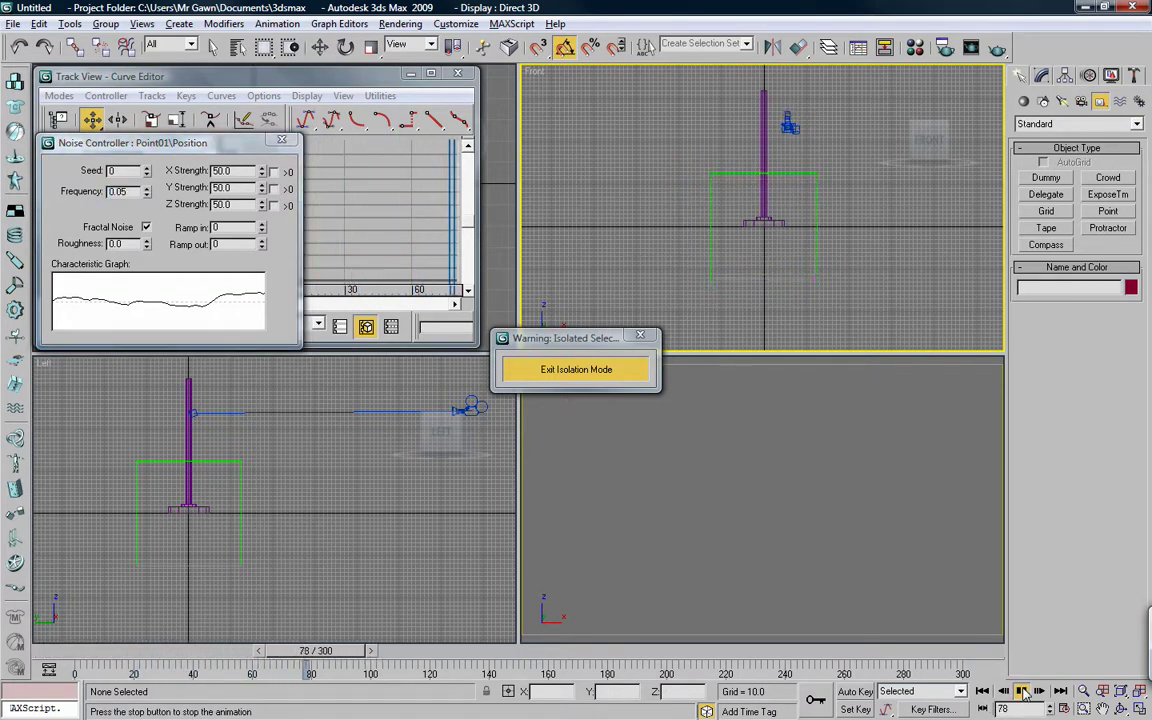
pyautogui.click(1022, 692)
# Step: Lower the frequency further to 0.025 and replay the smoother shake
pyautogui.doubleClick(128, 190)
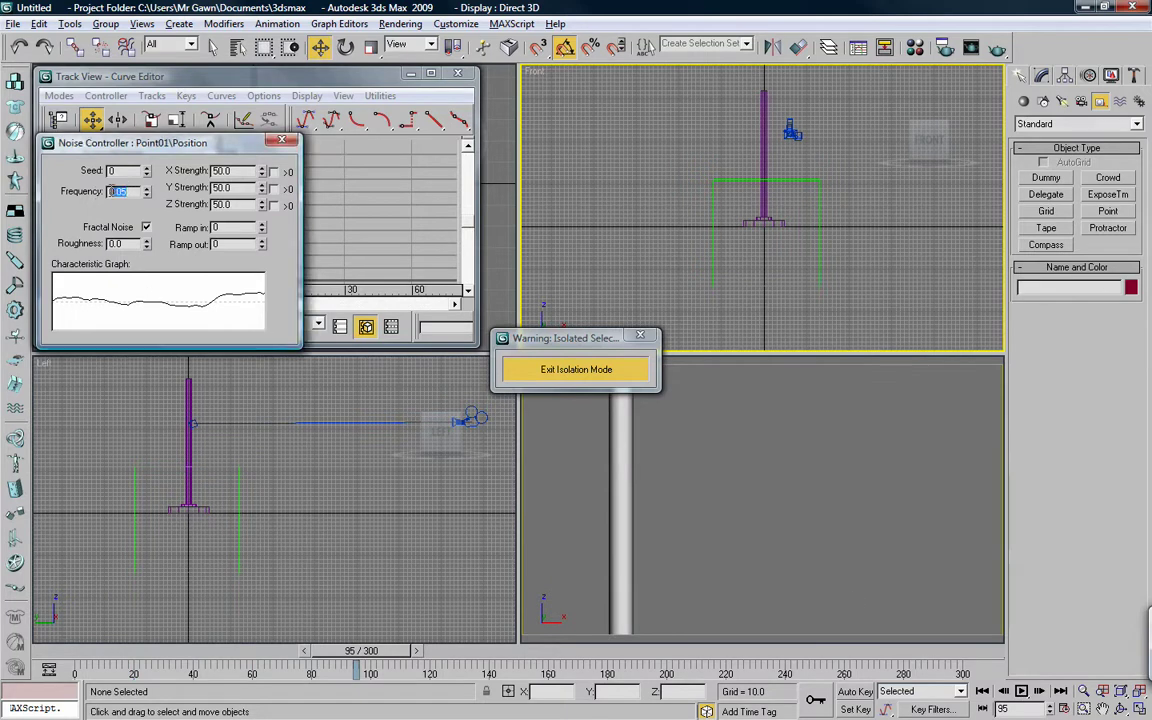
pyautogui.write('0.025')
pyautogui.press('Return')
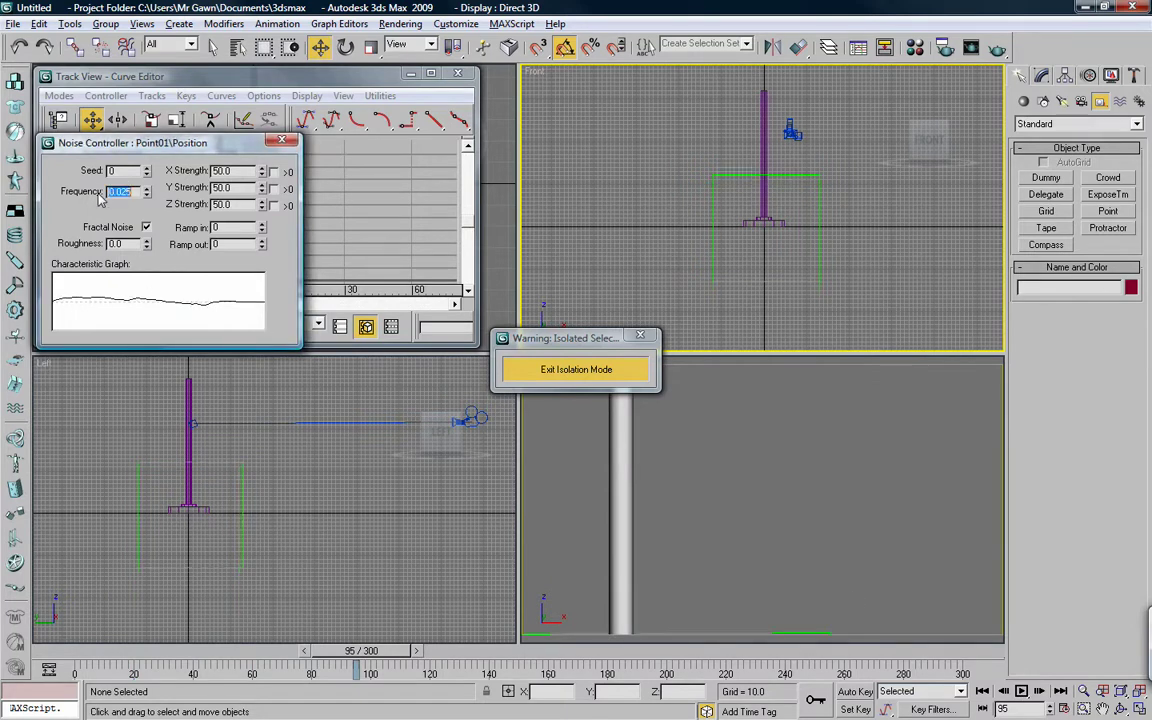
pyautogui.click(1021, 693)
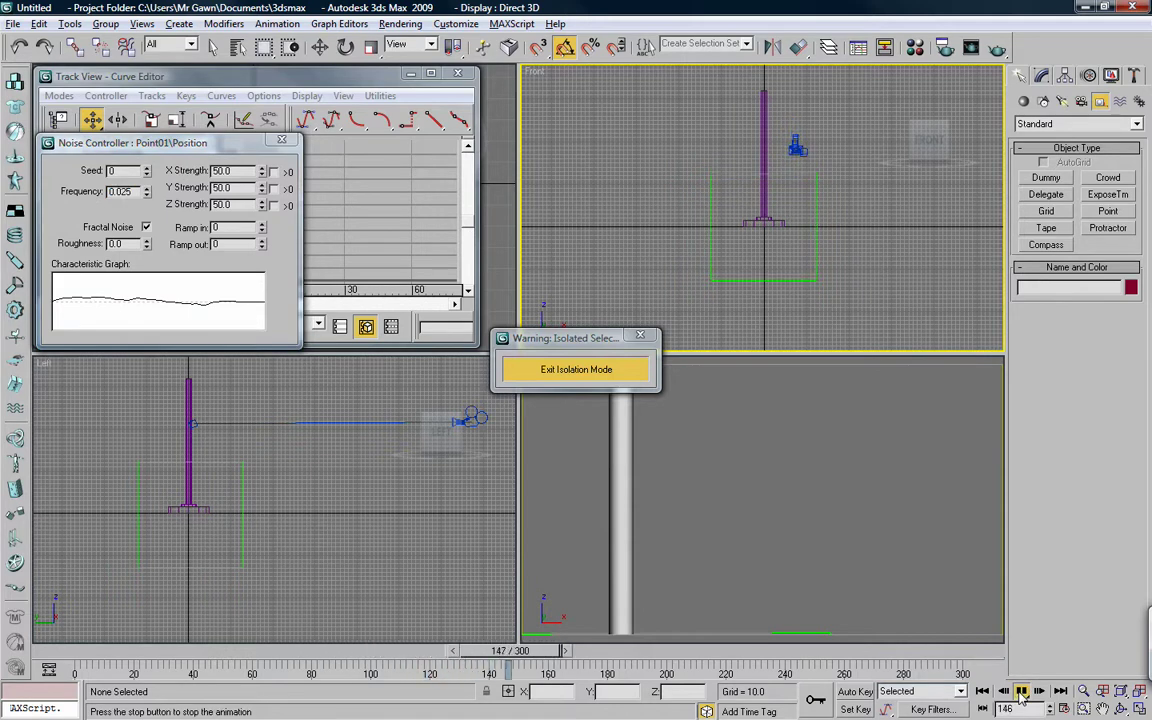
pyautogui.click(982, 691)
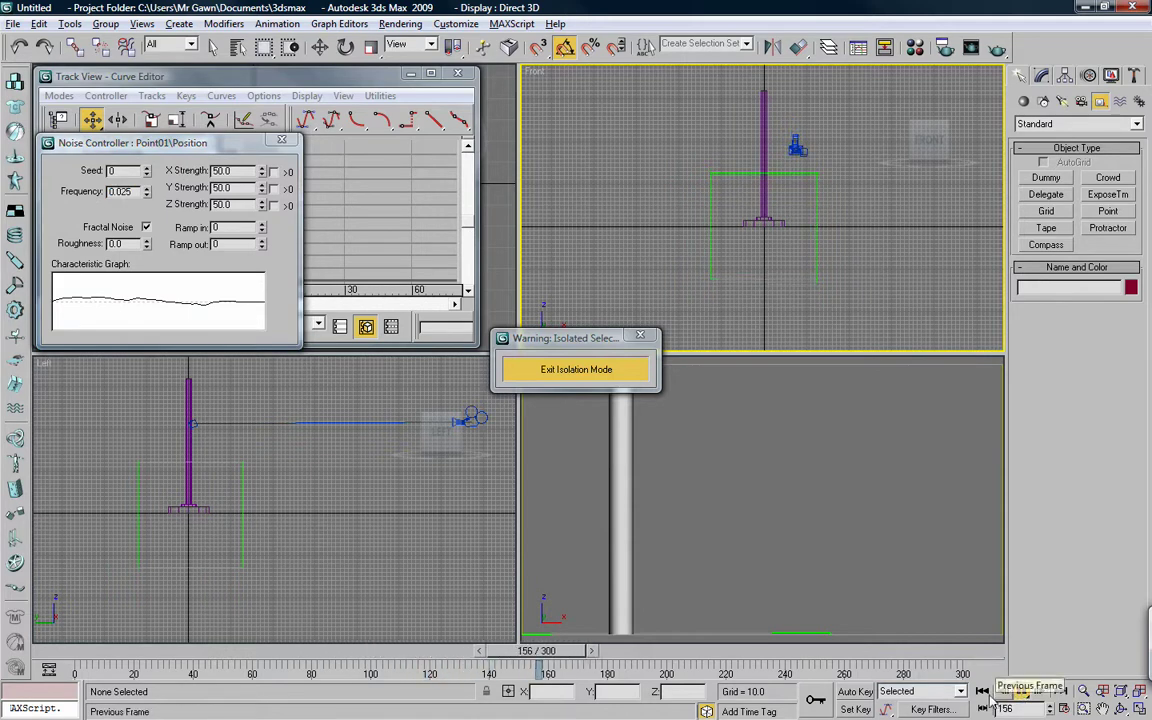
# Step: Link Camera01 as a child of the Point01 helper with Select and Link
pyautogui.click(409, 75)
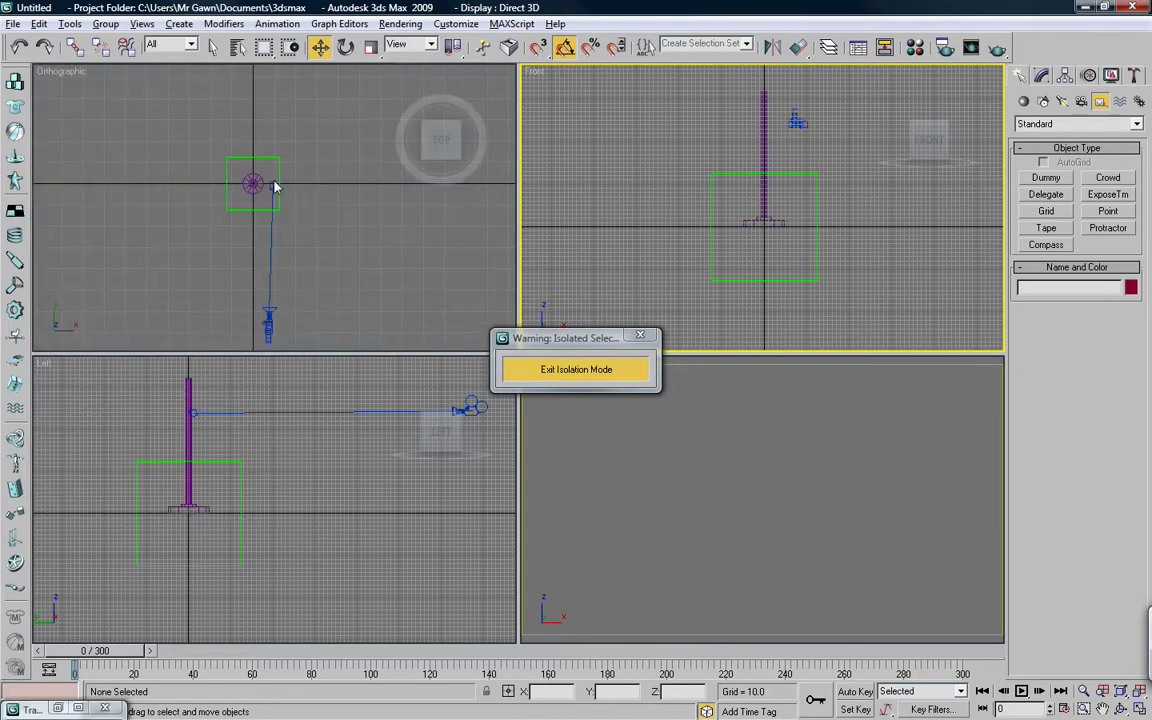
pyautogui.middleClick(257, 182)
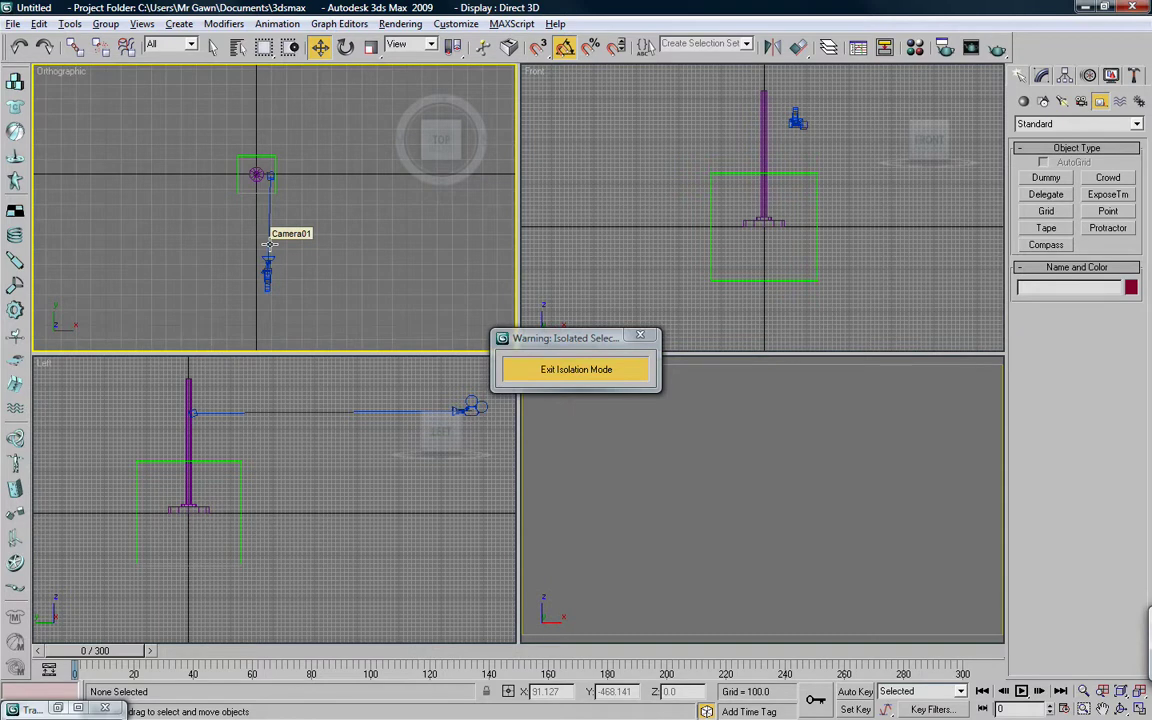
pyautogui.click(270, 177)
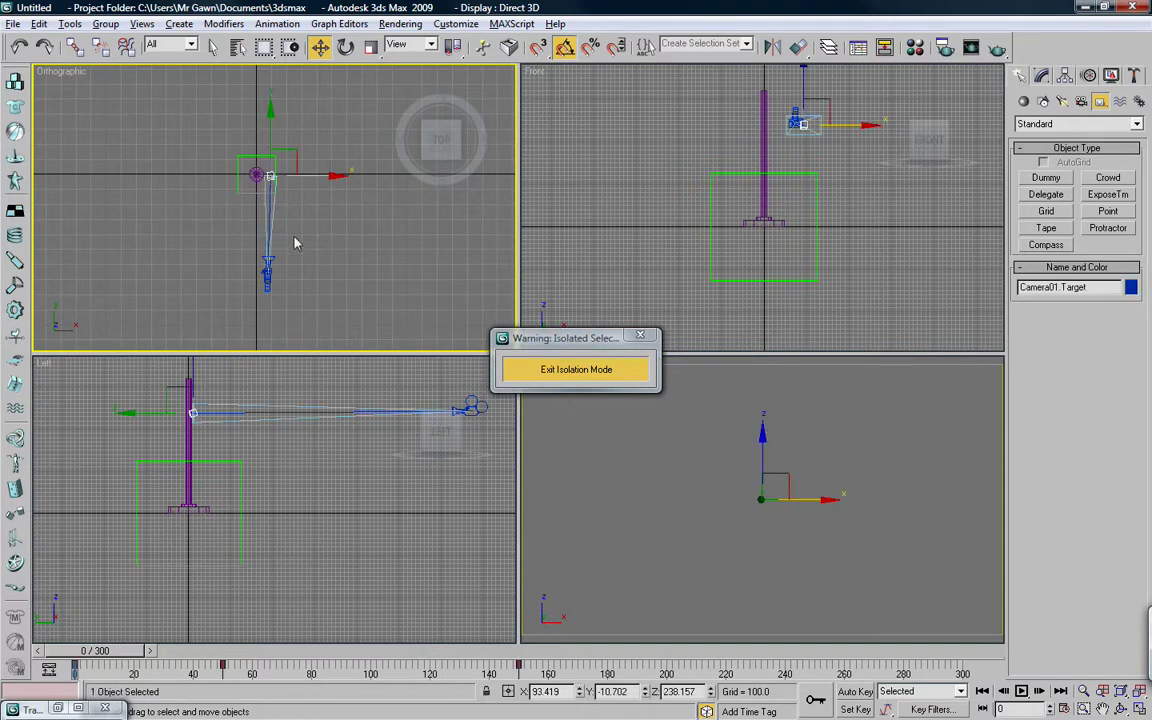
pyautogui.click(75, 47)
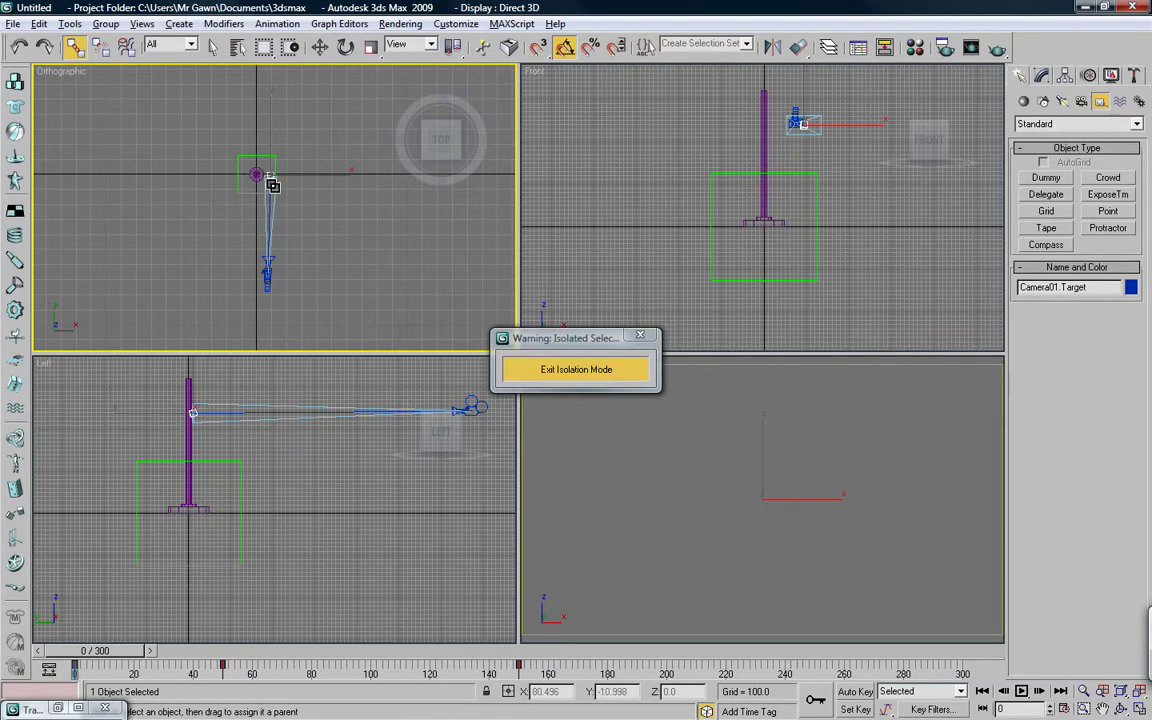
pyautogui.click(280, 236)
pyautogui.click(268, 226)
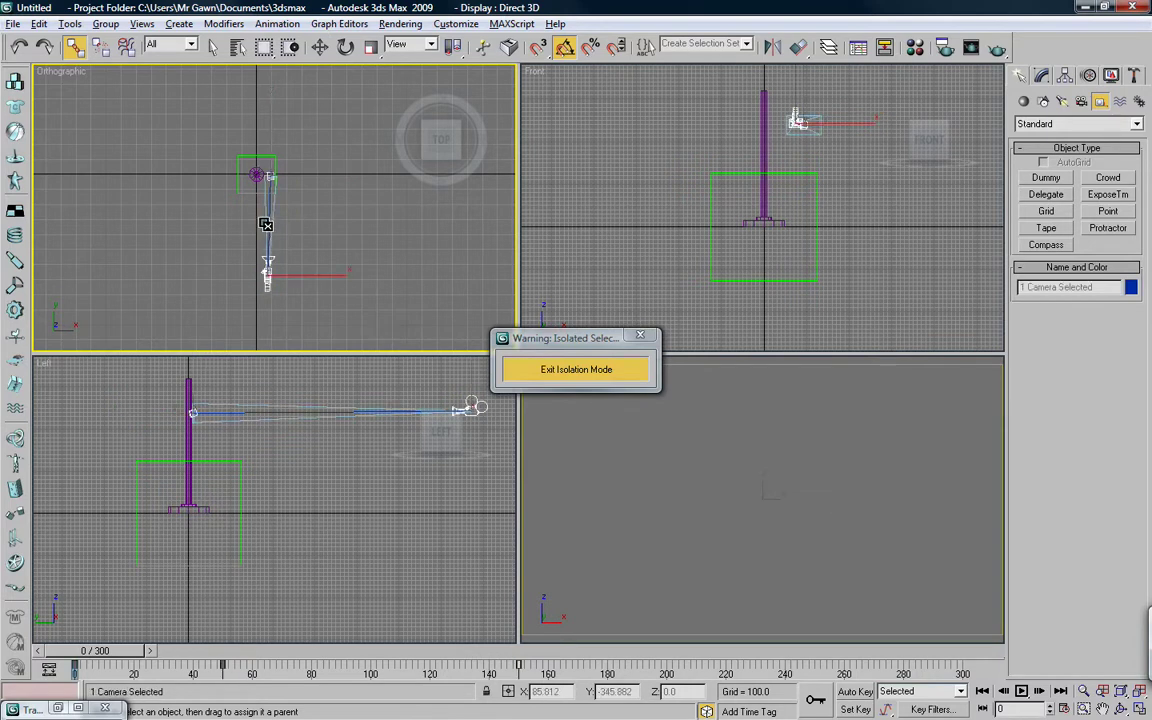
pyautogui.moveTo(265, 224); pyautogui.dragTo(240, 188)
pyautogui.moveTo(113, 651); pyautogui.dragTo(659, 538)
# Step: Play back the animation in the Camera01 viewport to watch the camera shake
pyautogui.rightClick(659, 538)
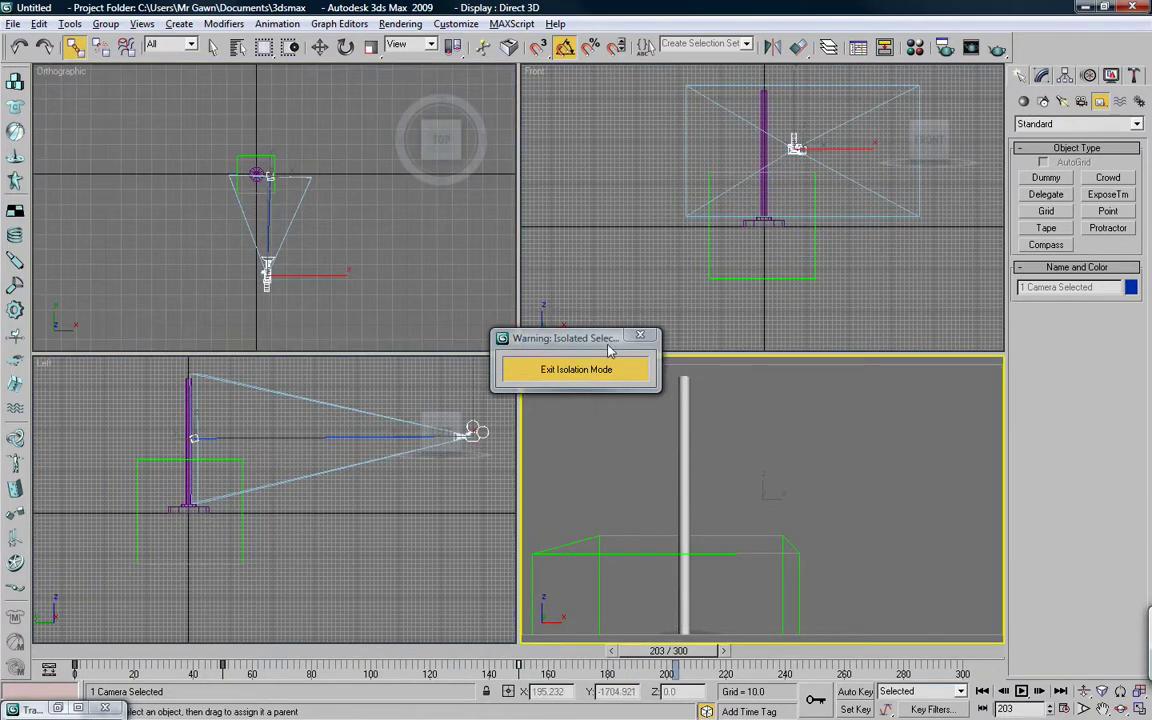
pyautogui.moveTo(576, 338); pyautogui.dragTo(558, 192)
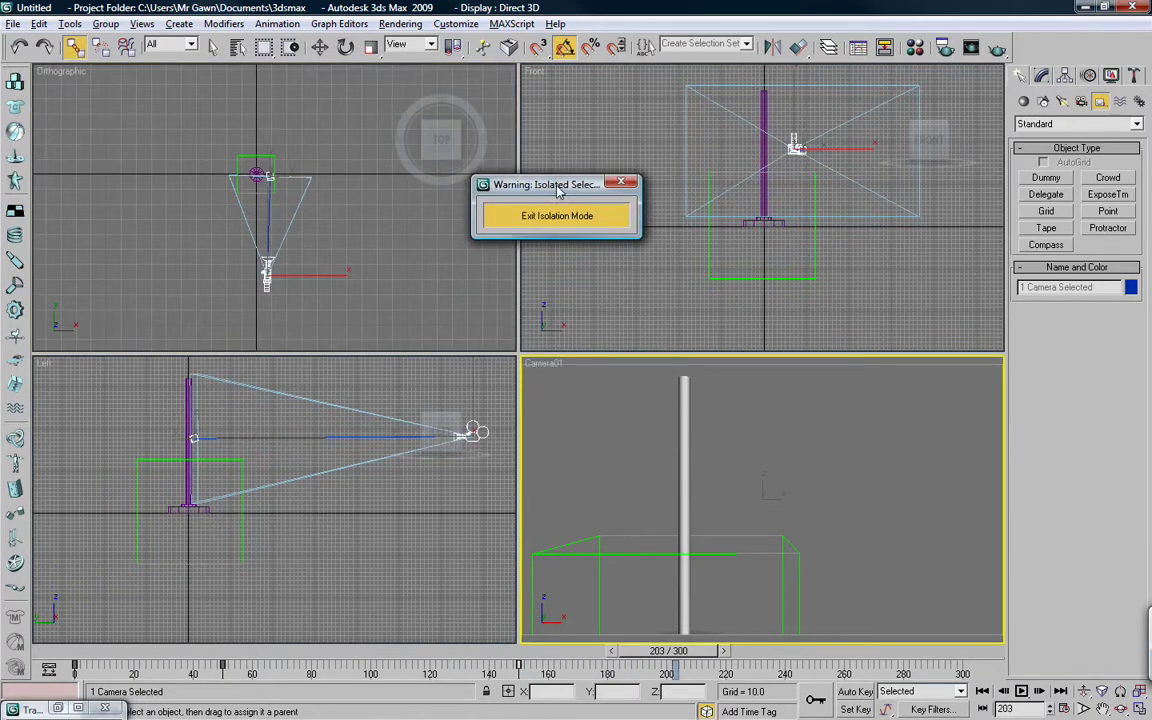
pyautogui.click(982, 691)
pyautogui.click(1021, 691)
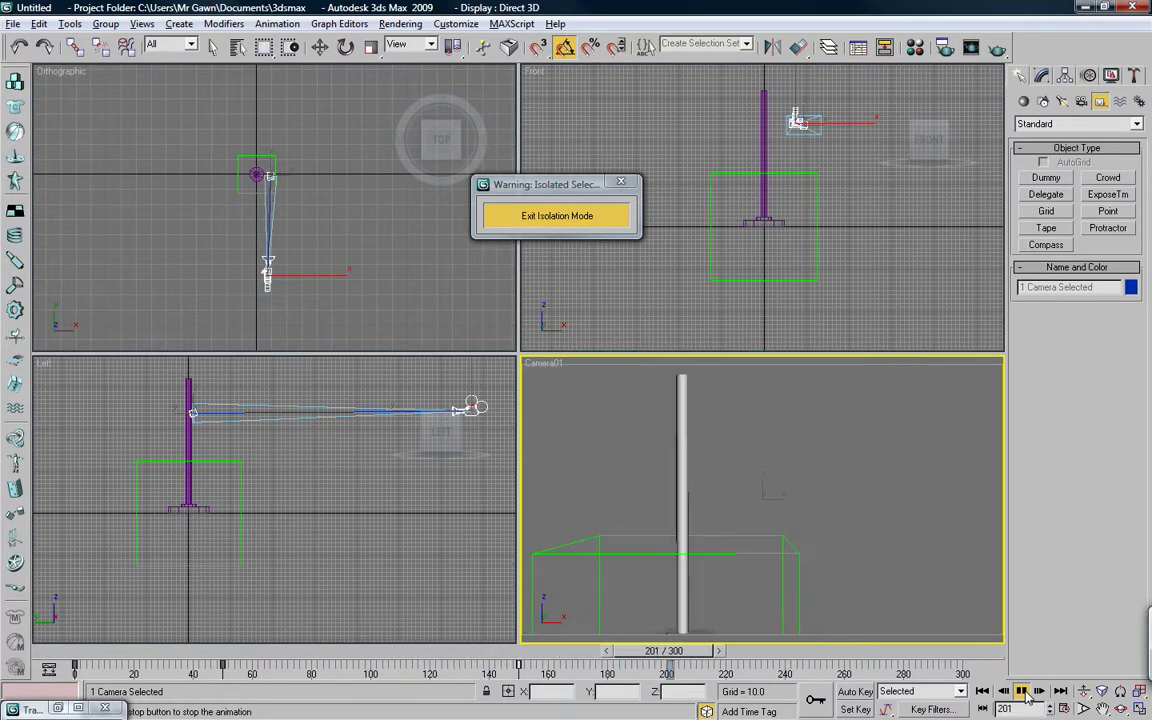
pyautogui.click(982, 691)
pyautogui.click(75, 47)
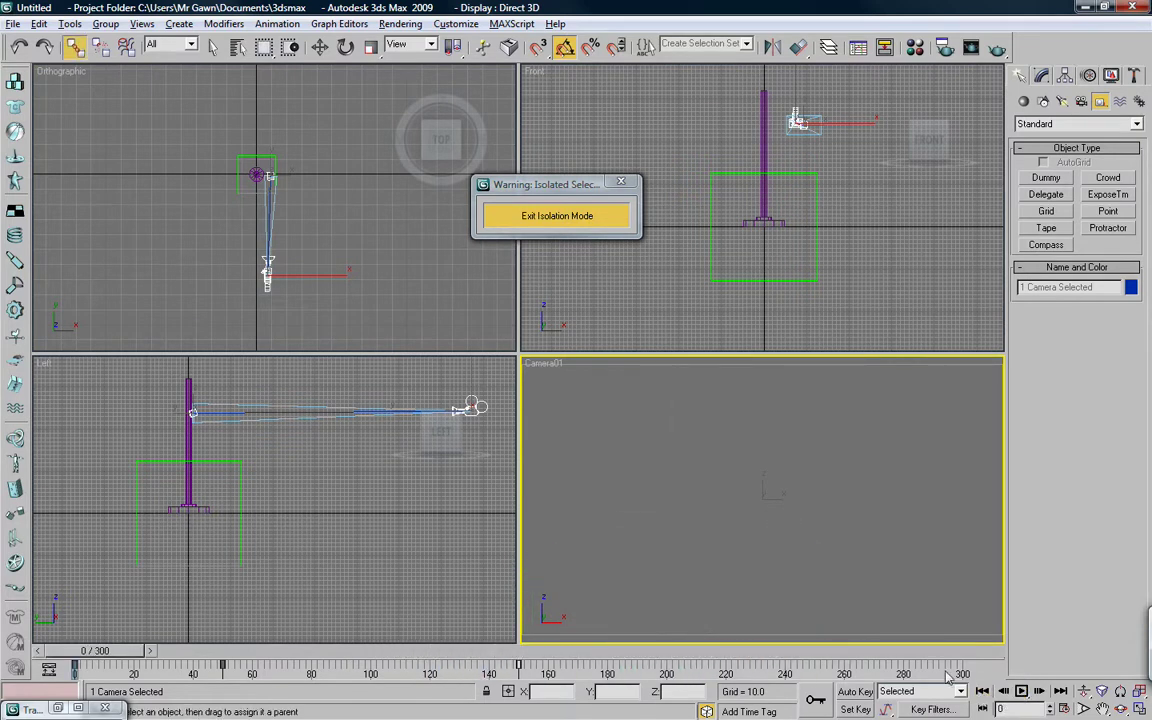
# Step: Select Point01 and restore the Curve Editor showing its noise settings
pyautogui.click(712, 279)
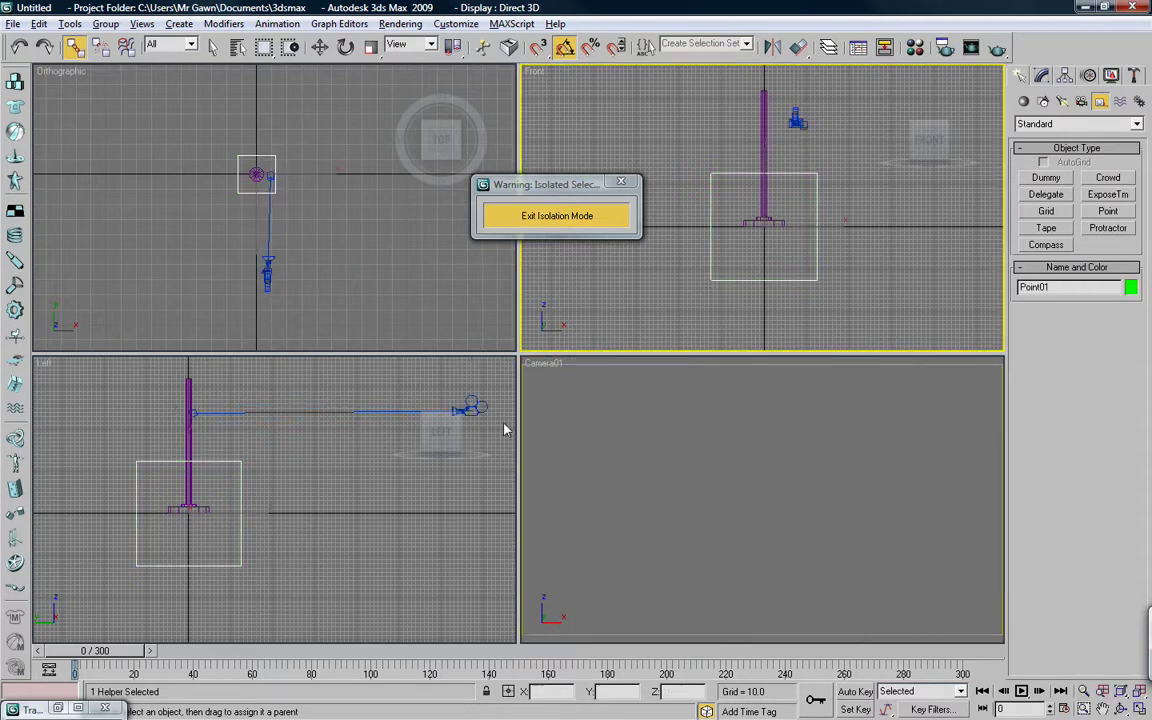
pyautogui.click(213, 48)
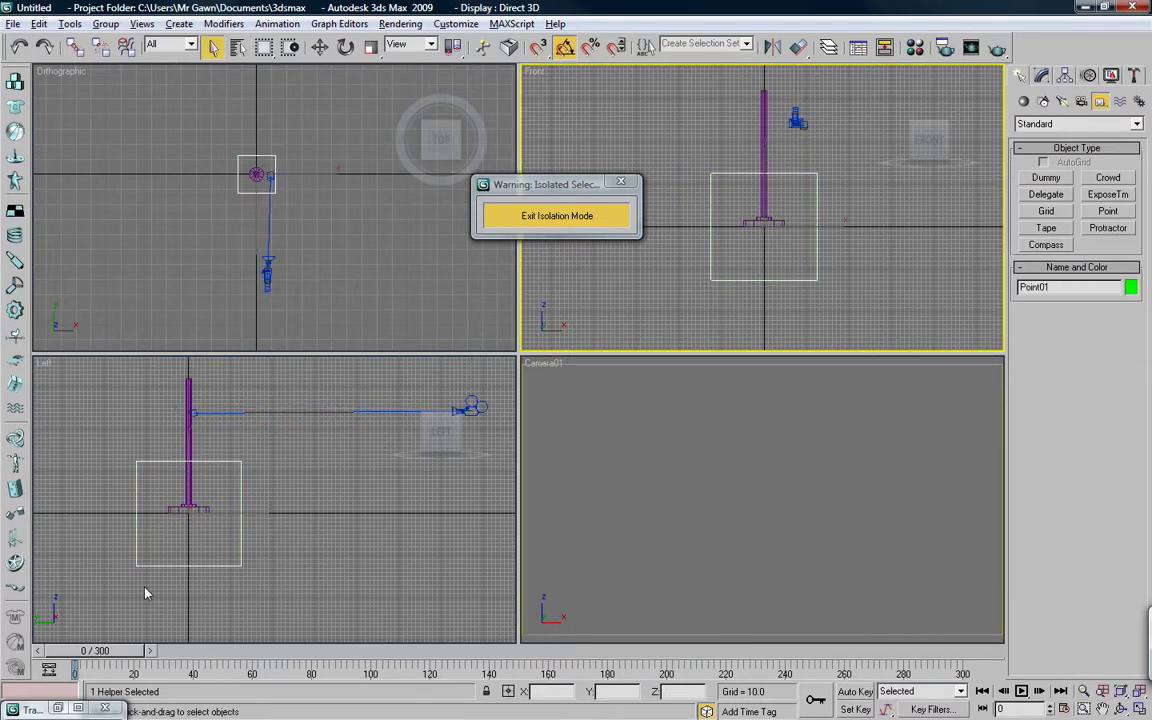
pyautogui.click(58, 709)
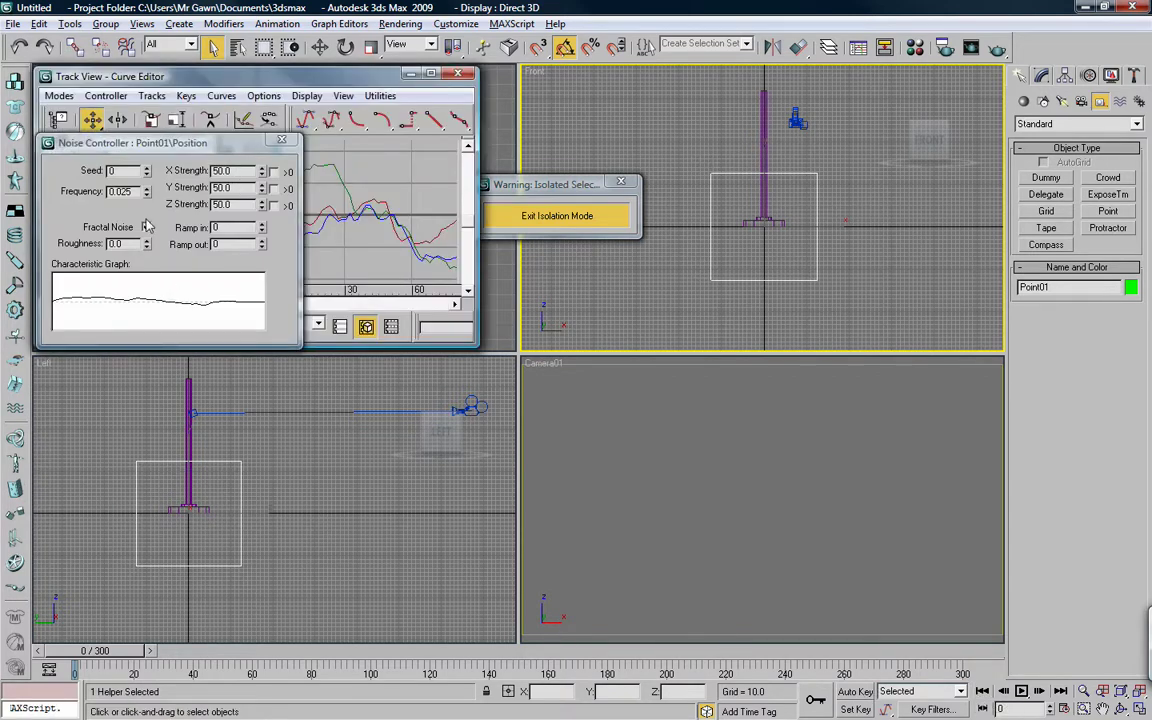
# Step: Set the Noise controller's X, Y and Z Strength to 40
pyautogui.moveTo(242, 171); pyautogui.dragTo(208, 172)
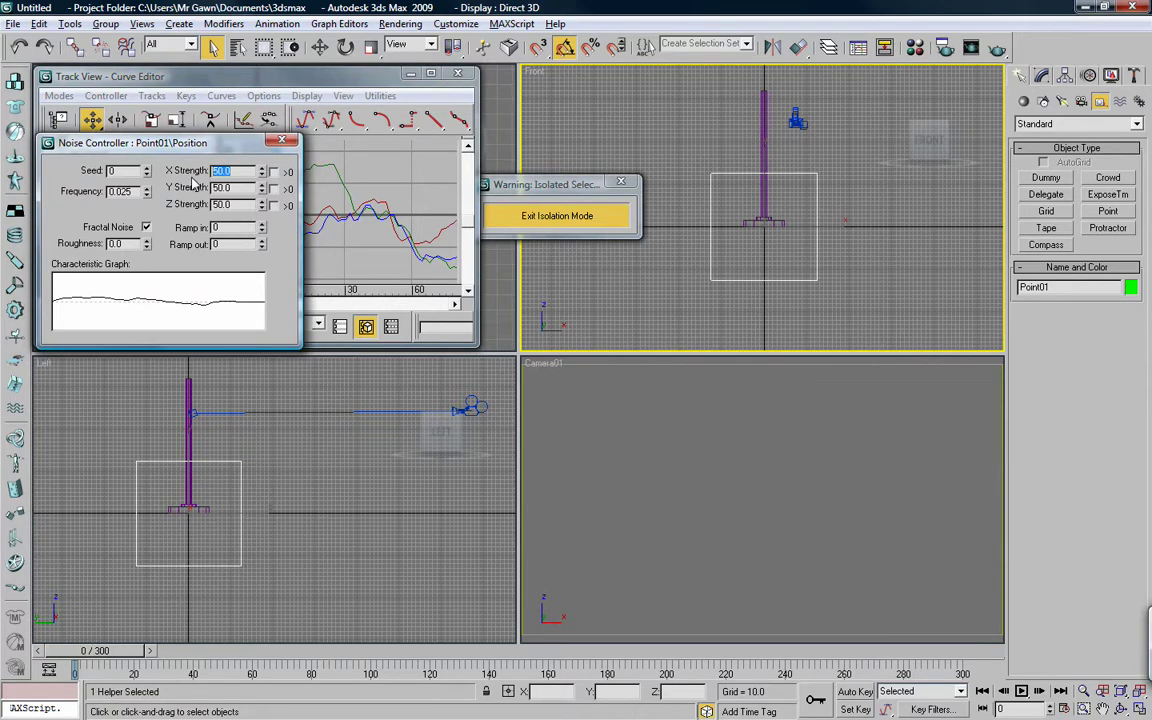
pyautogui.write('40')
pyautogui.press('Tab')
pyautogui.write('40')
pyautogui.press('Tab')
pyautogui.write('4')
pyautogui.press('Return')
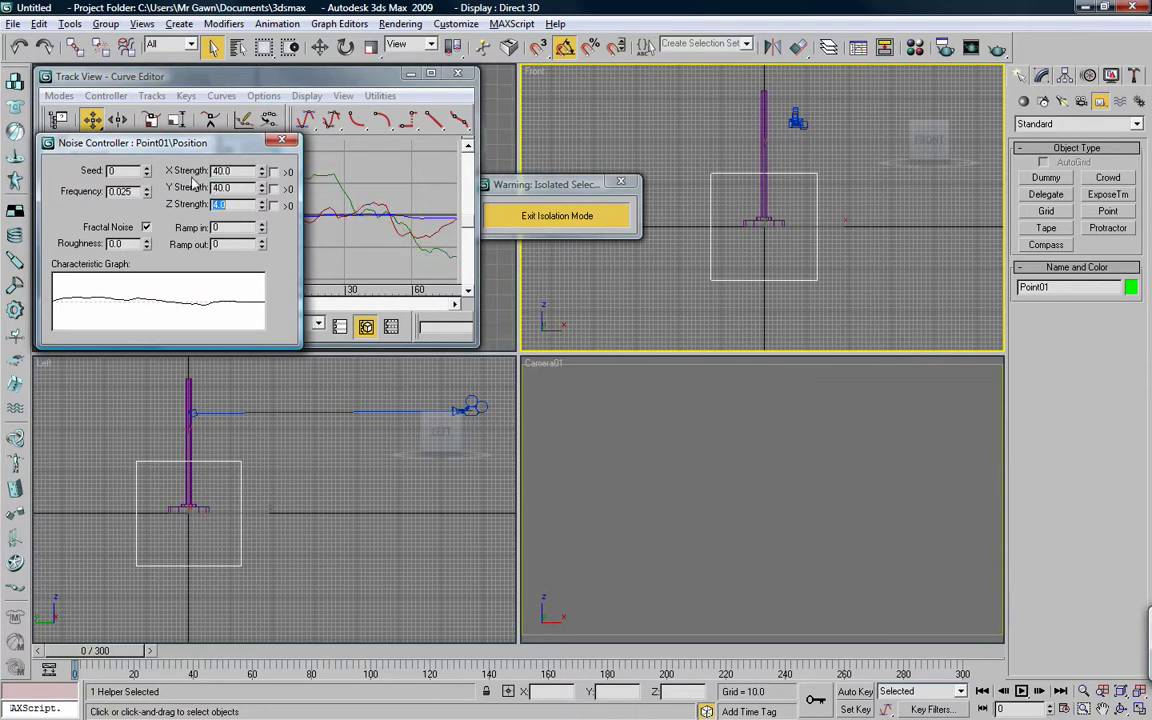
pyautogui.write('40')
pyautogui.press('Return')
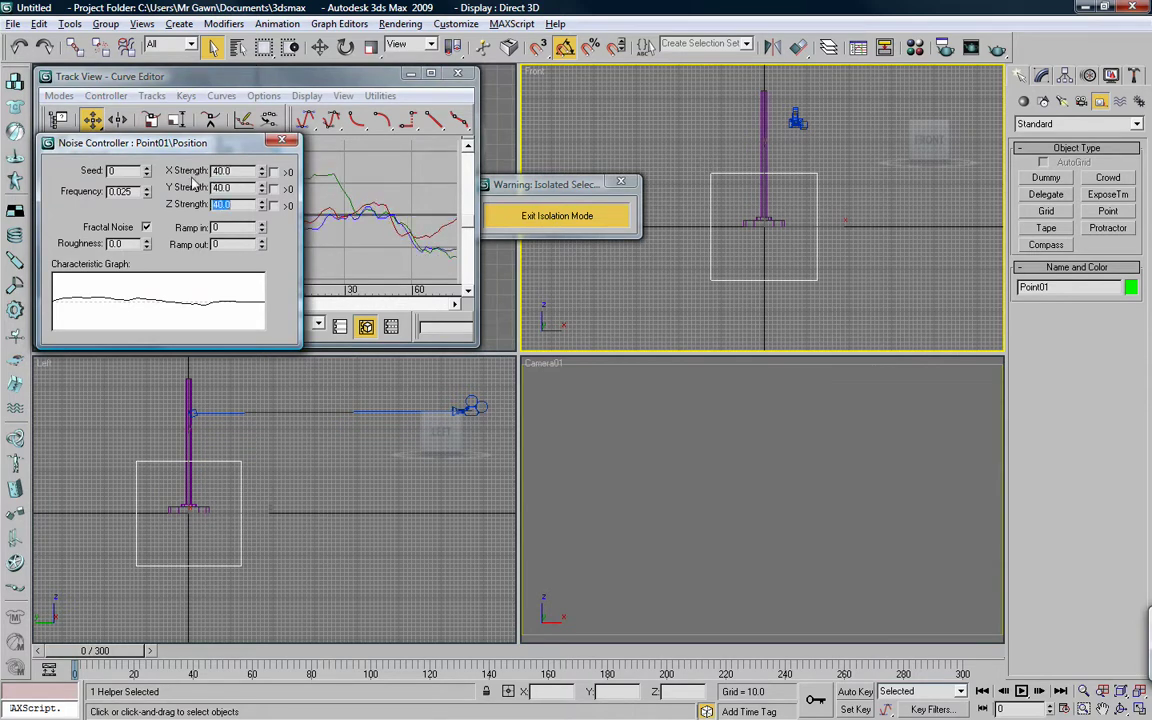
pyautogui.moveTo(195, 148); pyautogui.dragTo(273, 347)
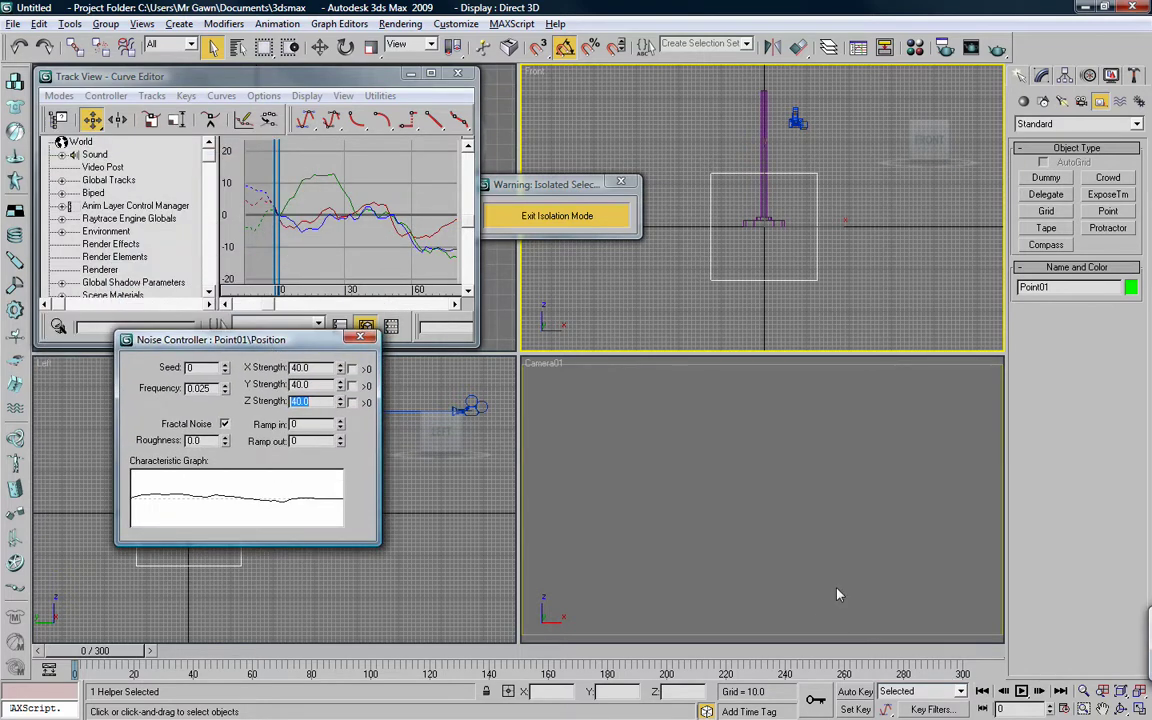
# Step: Exit isolation mode and play the animation in the Camera01 viewport
pyautogui.click(556, 216)
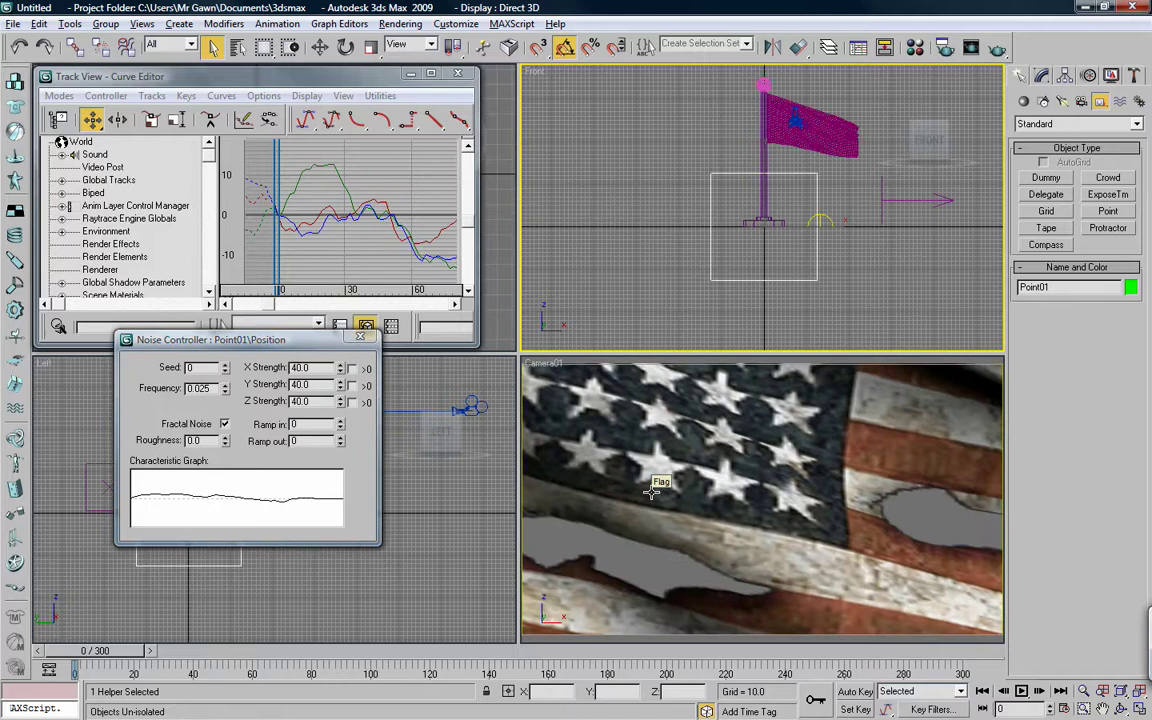
pyautogui.rightClick(652, 490)
pyautogui.click(1021, 691)
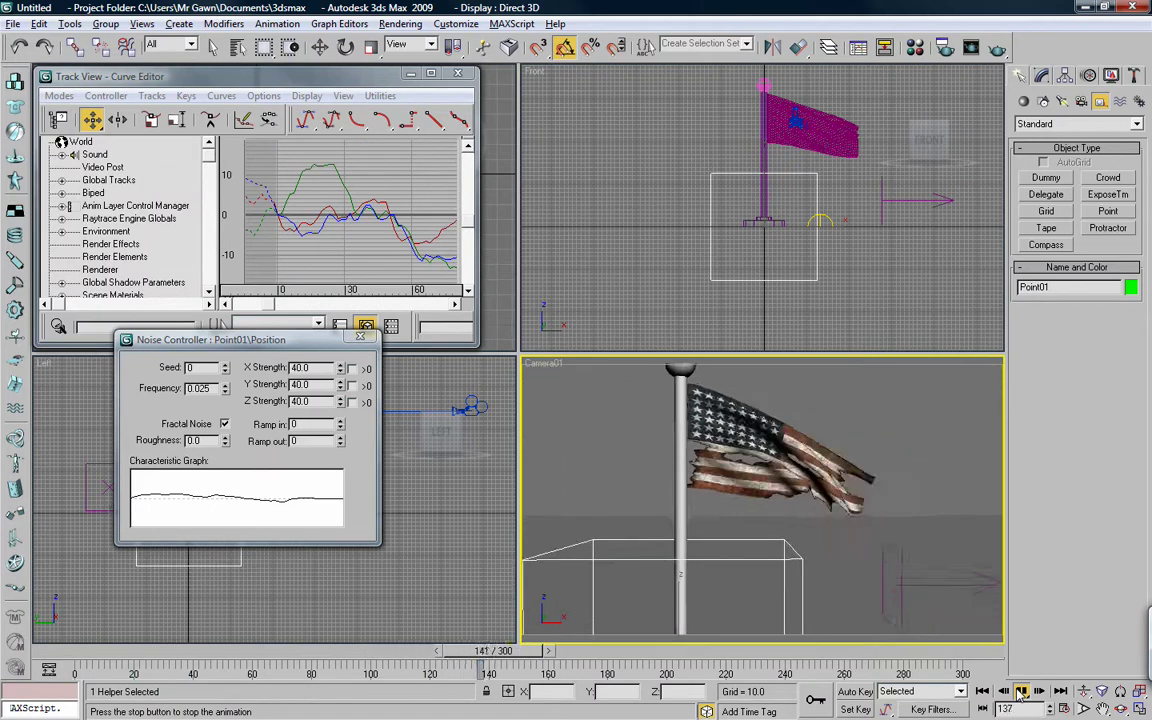
pyautogui.click(1021, 691)
pyautogui.moveTo(263, 652)
pyautogui.mouseDown()
pyautogui.moveTo(322, 652)
pyautogui.moveTo(252, 664)
pyautogui.moveTo(279, 668)
pyautogui.mouseUp()
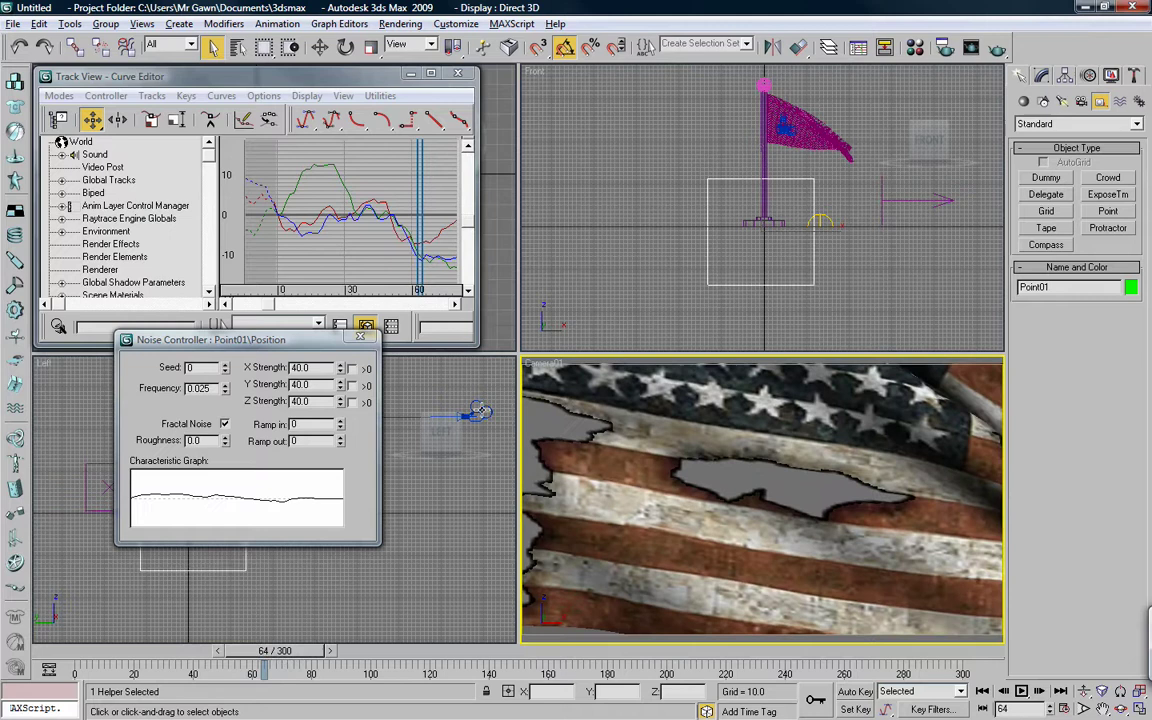
# Step: Select the Point01 helper and move the time slider to frame 50
pyautogui.click(489, 415)
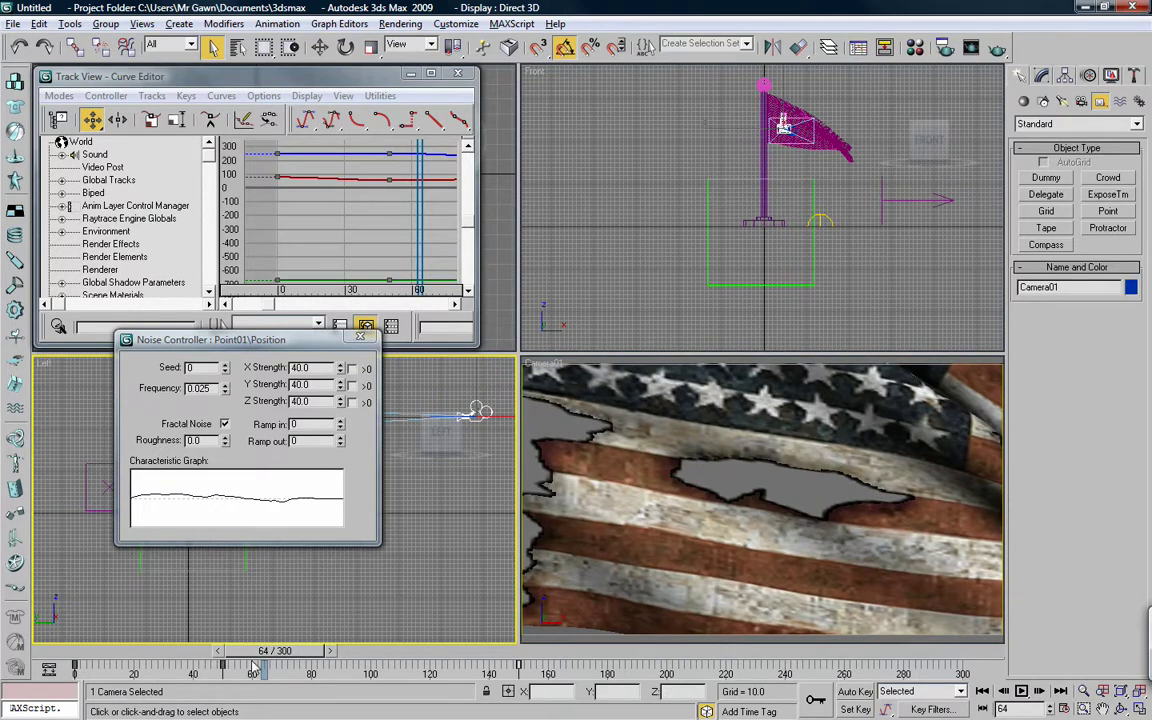
pyautogui.click(186, 583)
pyautogui.click(186, 572)
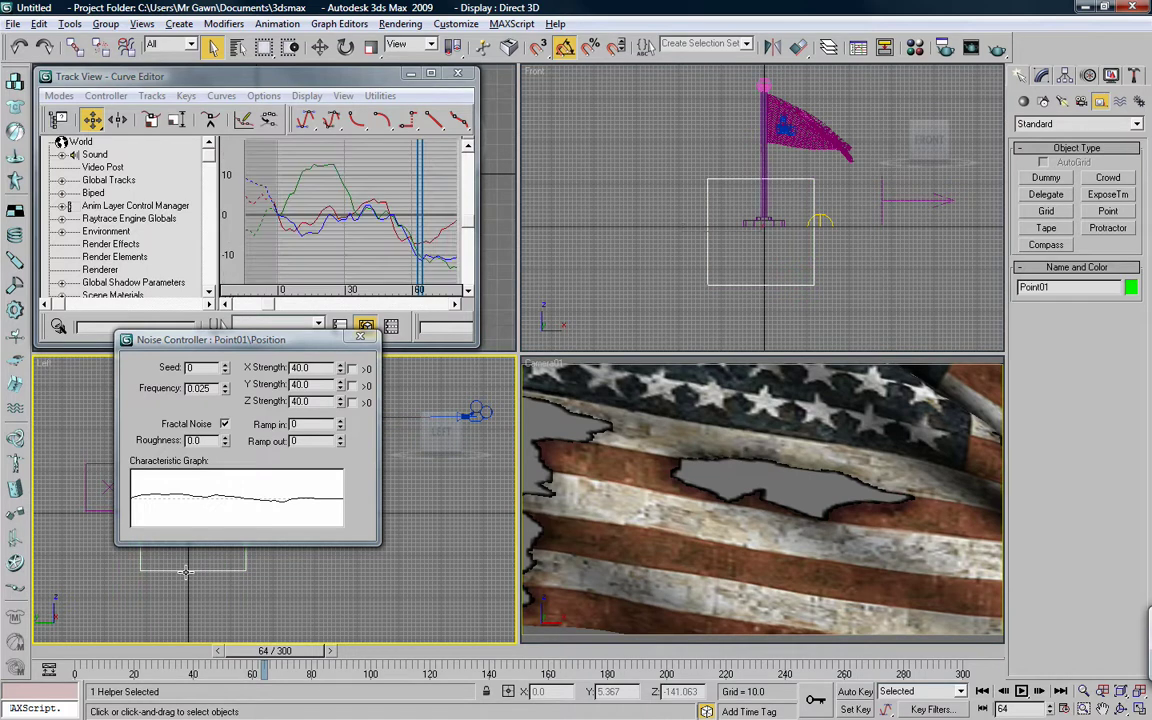
pyautogui.moveTo(270, 652); pyautogui.dragTo(250, 668)
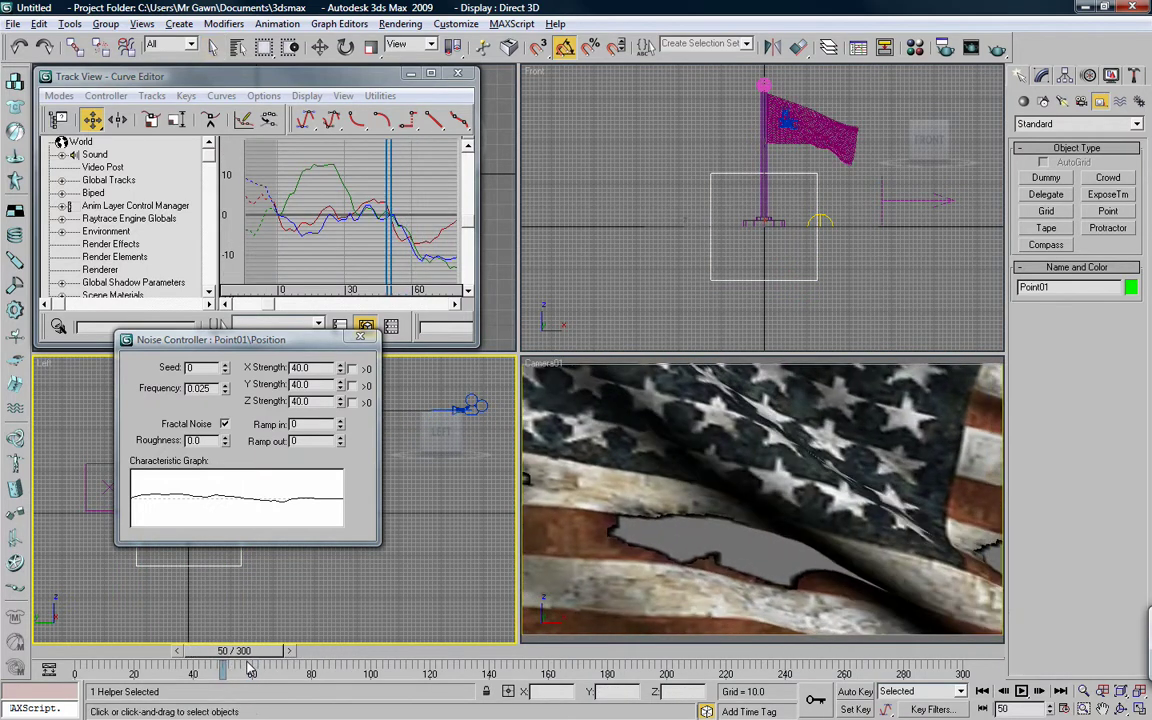
# Step: Turn on Auto Key and set the X/Y/Z noise strengths to 45
pyautogui.click(852, 692)
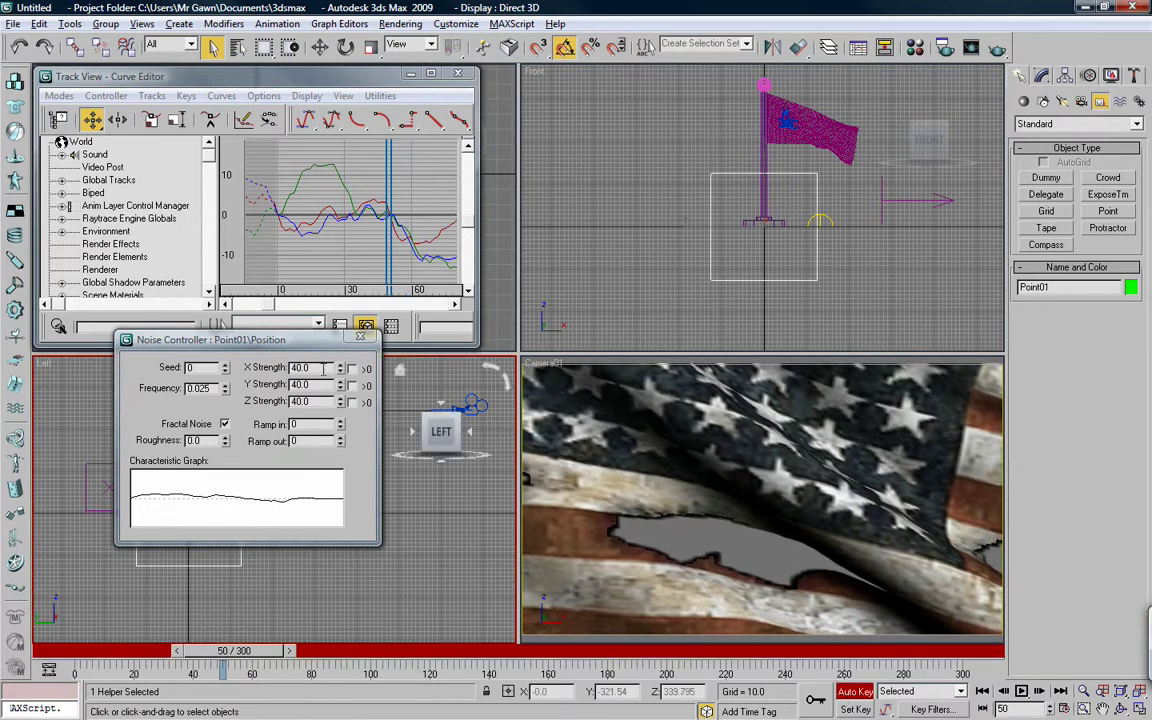
pyautogui.doubleClick(323, 368)
pyautogui.write('45')
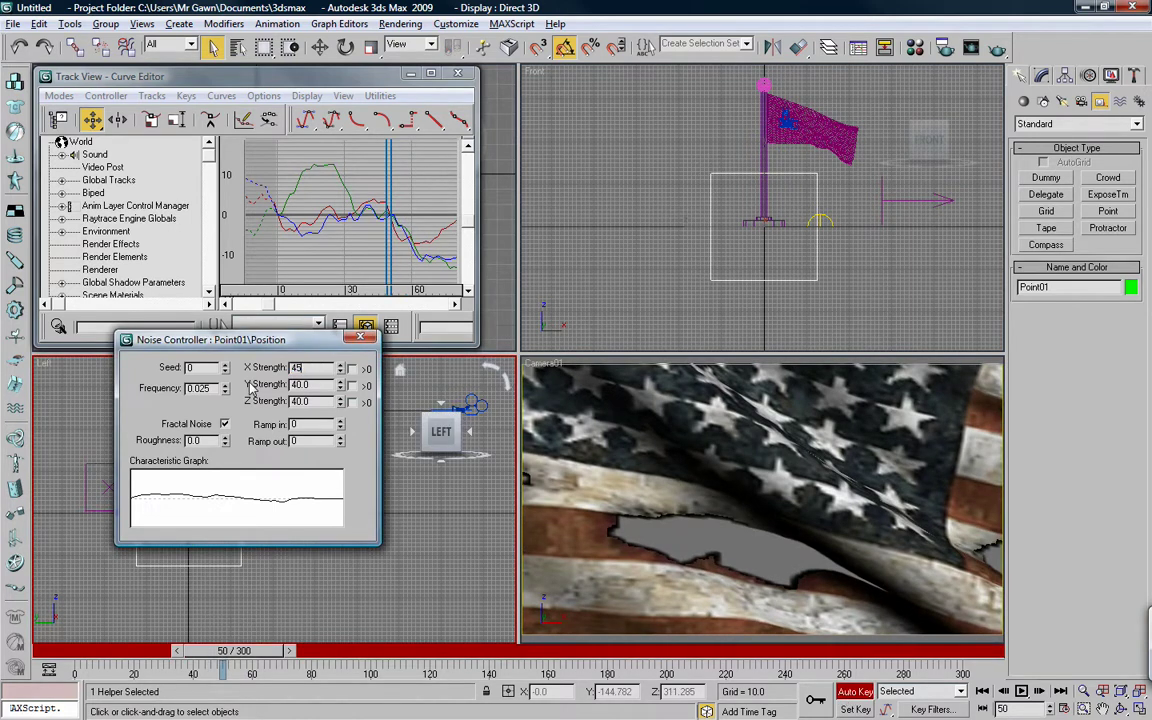
pyautogui.press('Tab')
pyautogui.write('45')
pyautogui.press('Tab')
pyautogui.write('45')
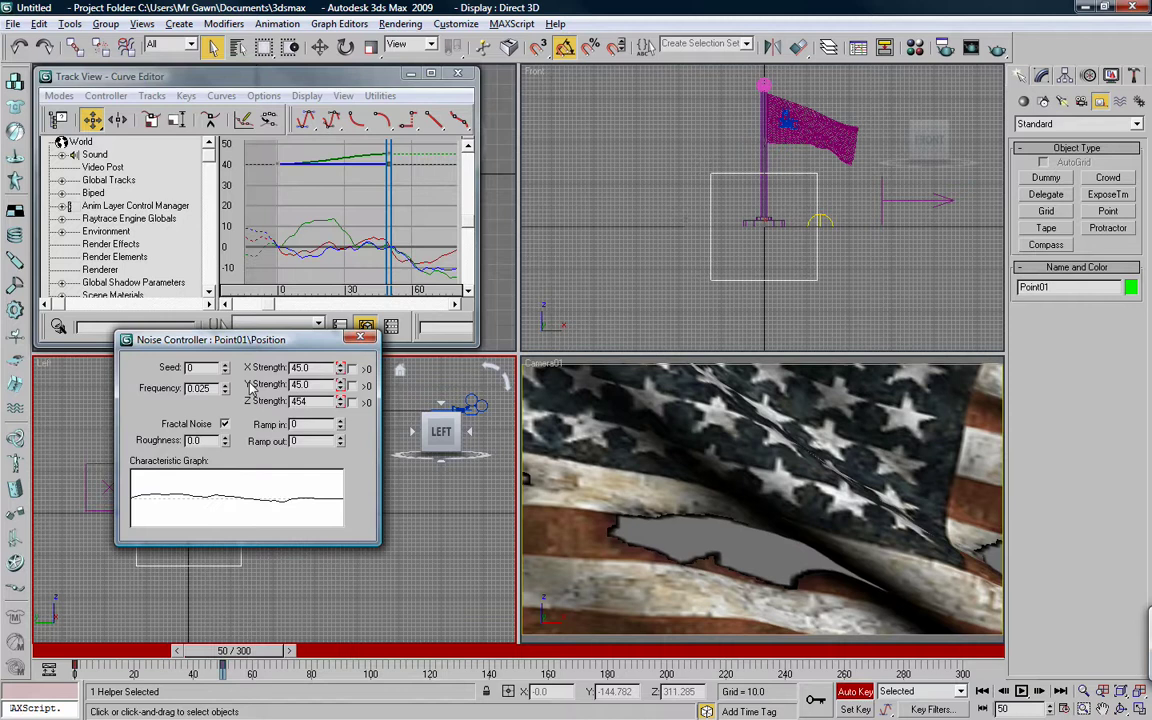
pyautogui.press('Return')
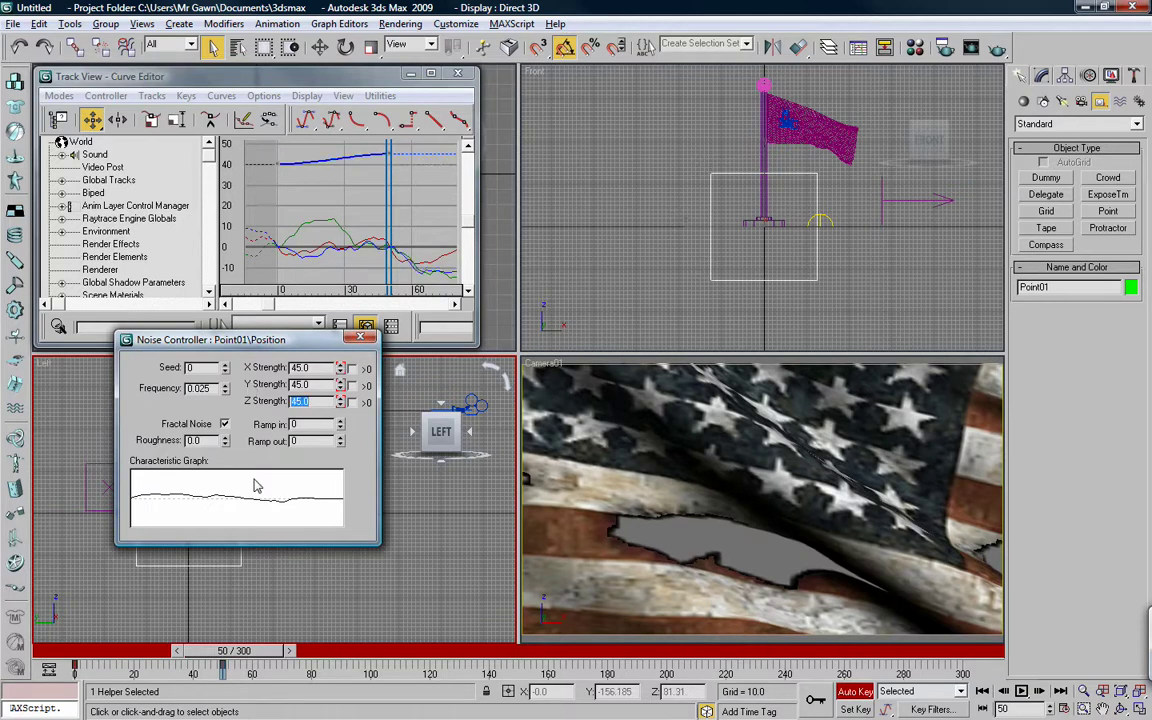
# Step: Change the noise strengths to 40 and return to the first frame
pyautogui.doubleClick(316, 368)
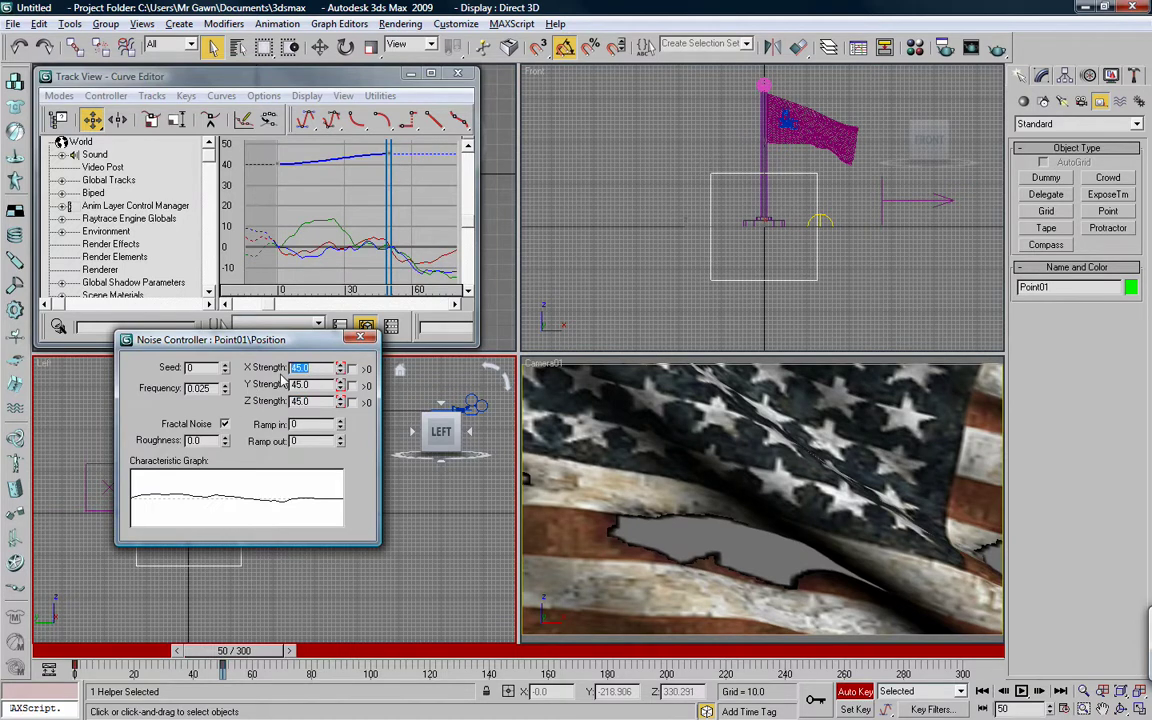
pyautogui.write('40')
pyautogui.press('Tab')
pyautogui.write('04')
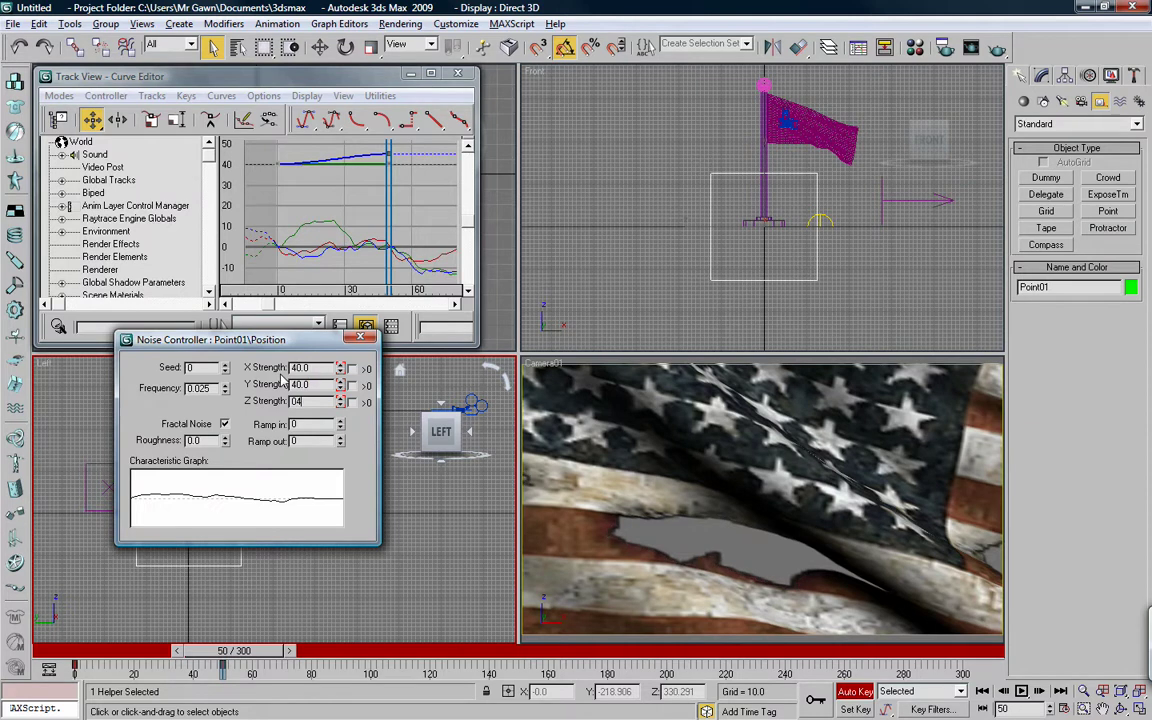
pyautogui.write('0')
pyautogui.press('Return')
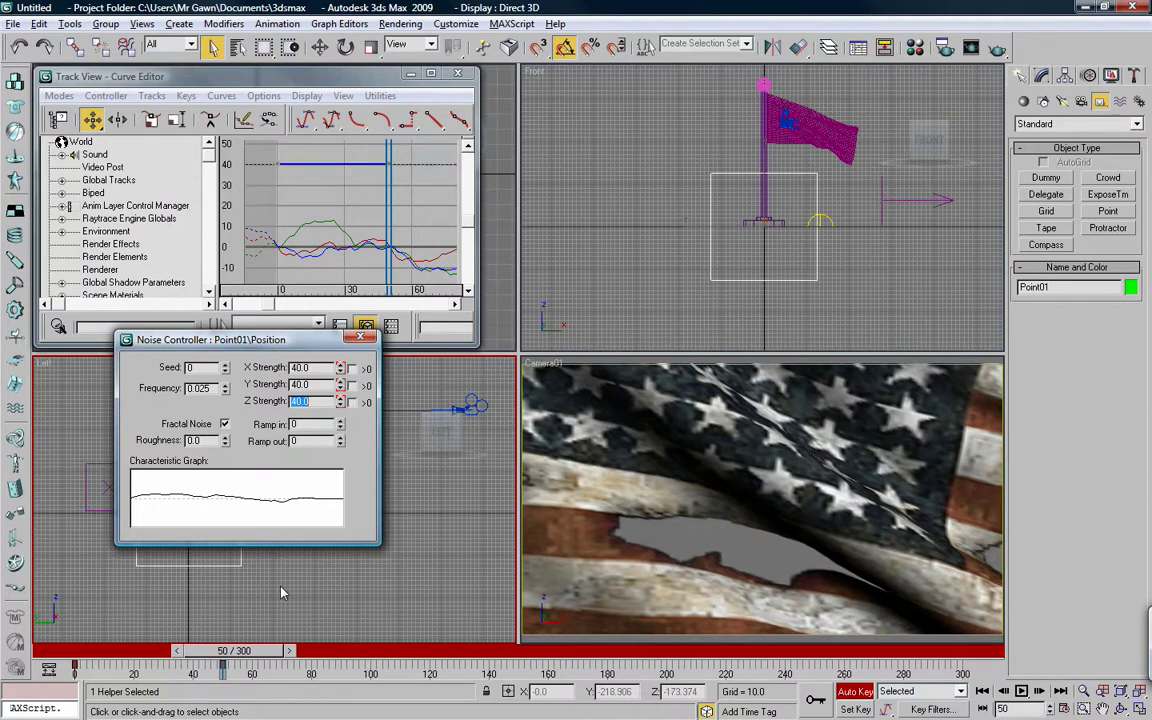
pyautogui.moveTo(233, 650)
pyautogui.mouseDown()
pyautogui.moveTo(53, 648)
pyautogui.moveTo(519, 656)
pyautogui.mouseUp()
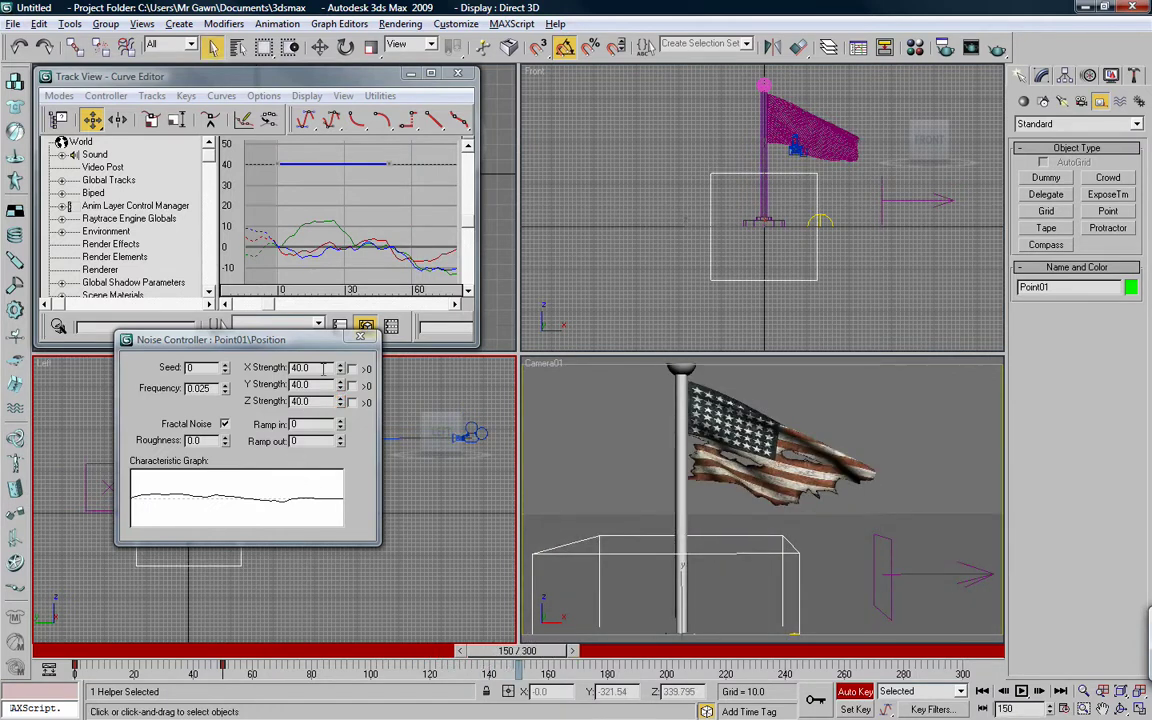
# Step: Set the noise strengths to 20, deselect Point01 and turn Auto Key off
pyautogui.moveTo(323, 368); pyautogui.dragTo(273, 375)
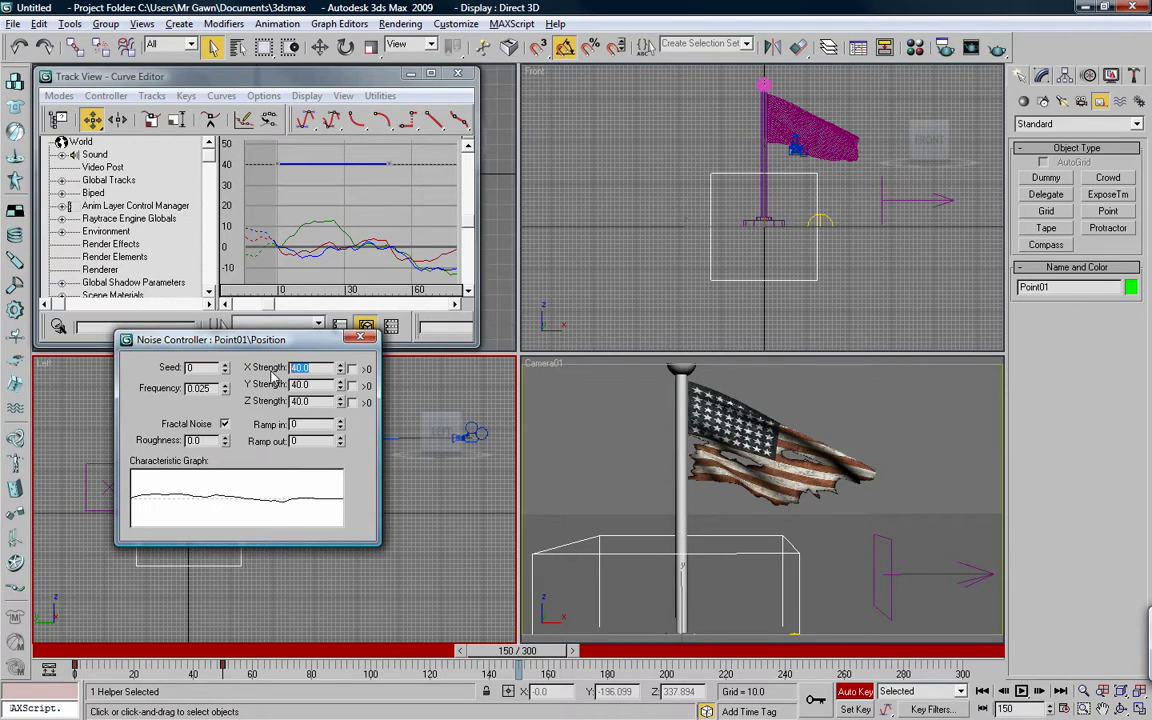
pyautogui.press('Tab')
pyautogui.write('20')
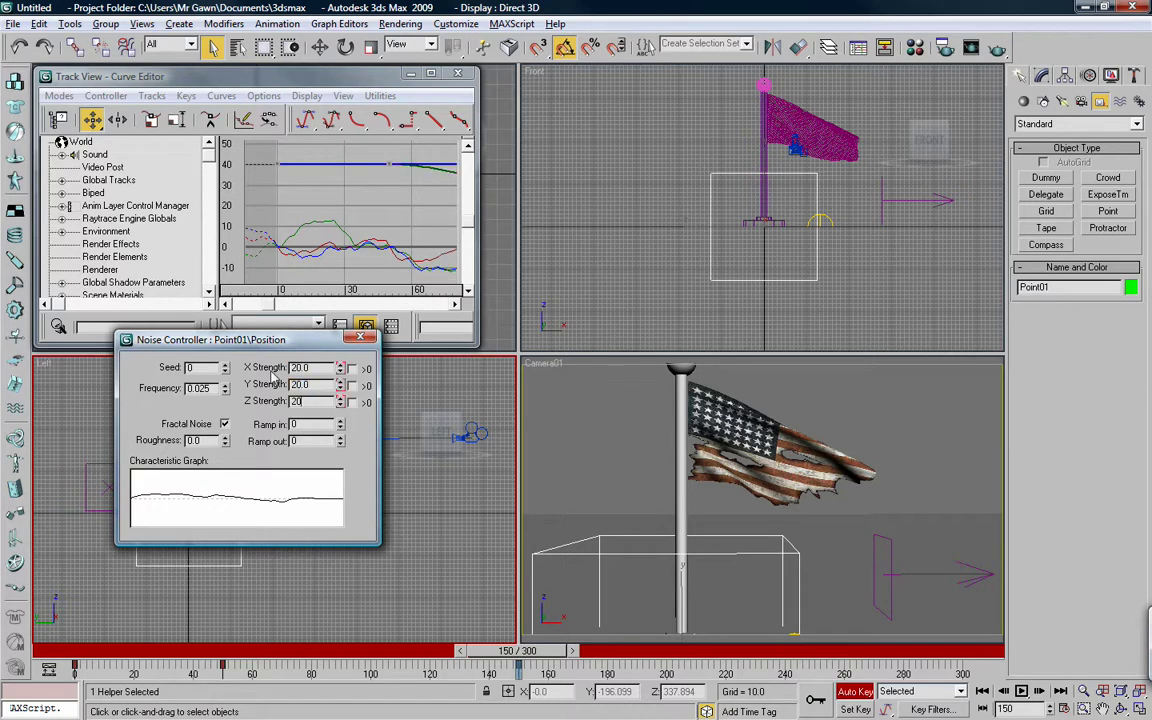
pyautogui.press('Return')
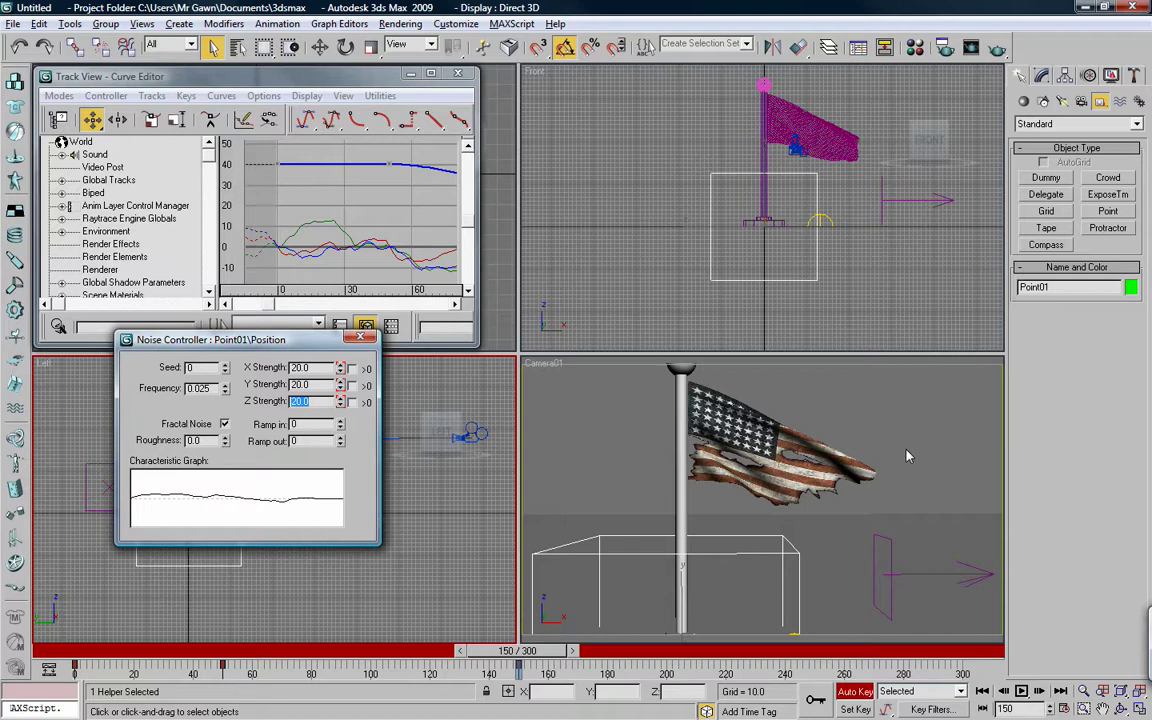
pyautogui.click(944, 571)
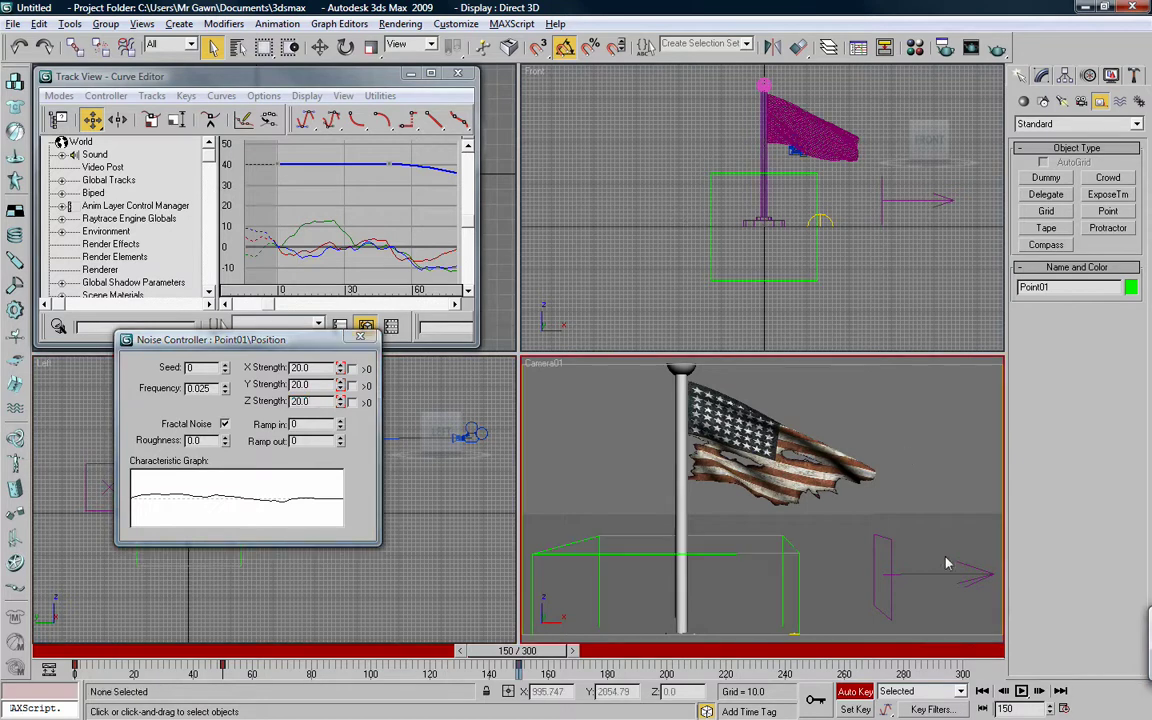
pyautogui.click(855, 691)
# Step: Play the camera shake from the first frame to preview it
pyautogui.click(1003, 692)
pyautogui.click(1021, 691)
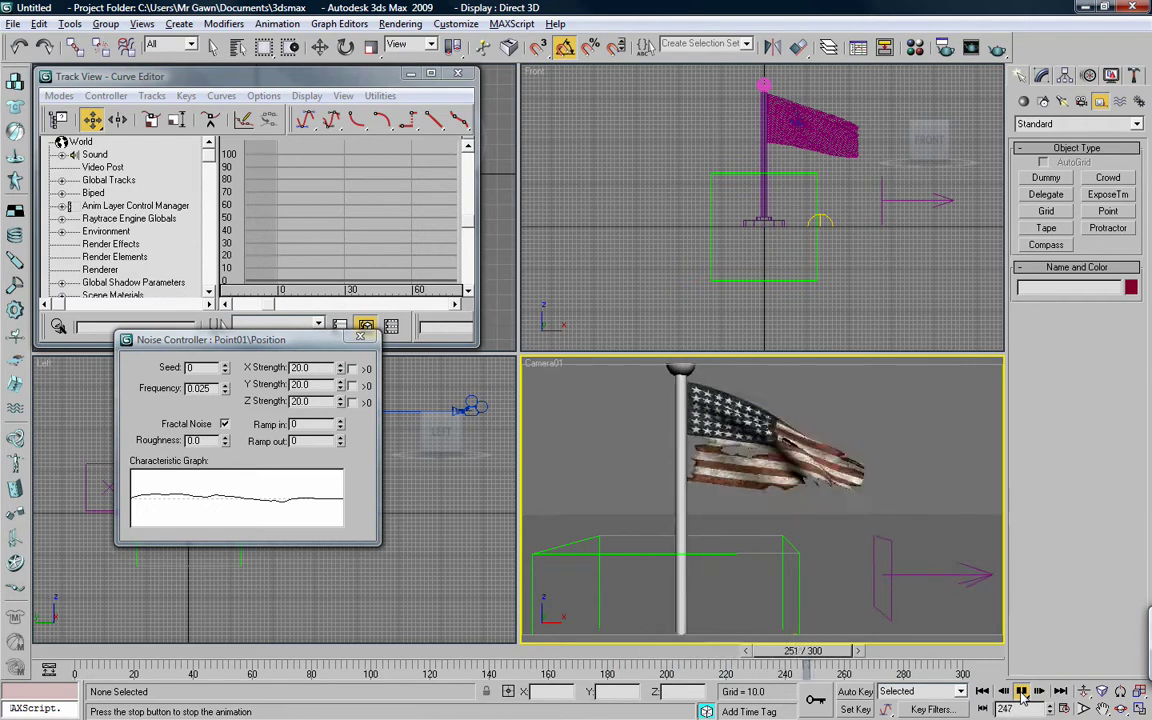
pyautogui.click(1022, 697)
pyautogui.click(984, 692)
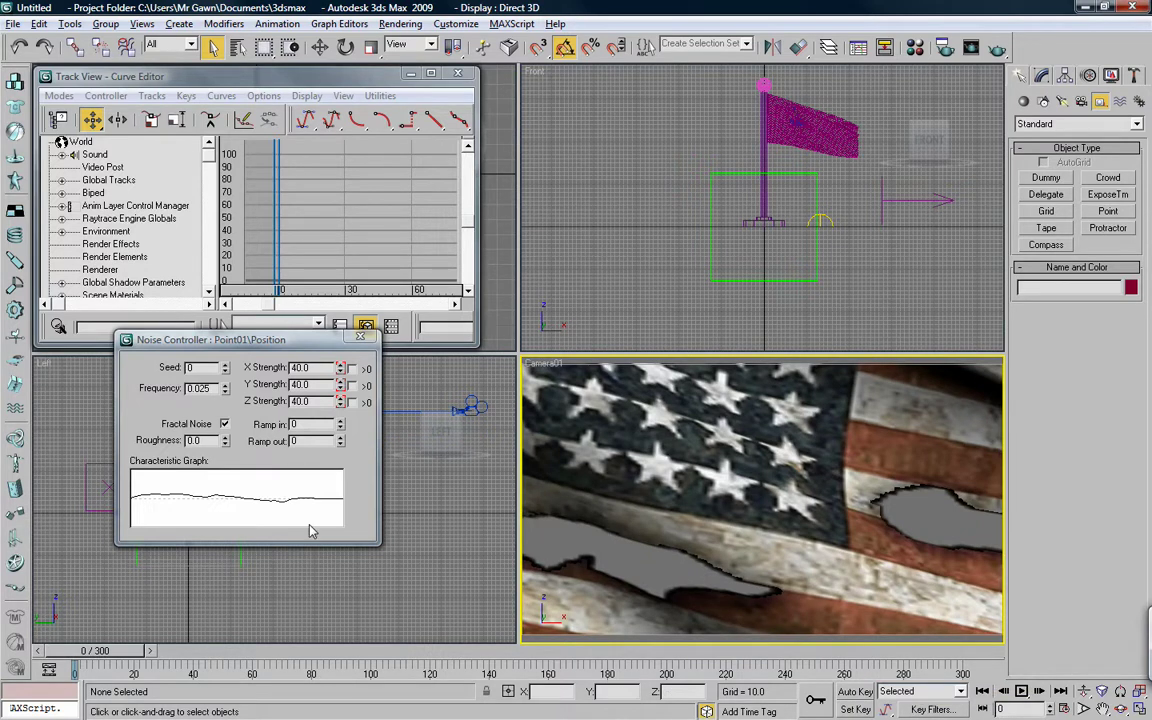
# Step: At frame 150 with Auto Key on, set Point01's X/Y/Z noise strengths to 10
pyautogui.click(240, 566)
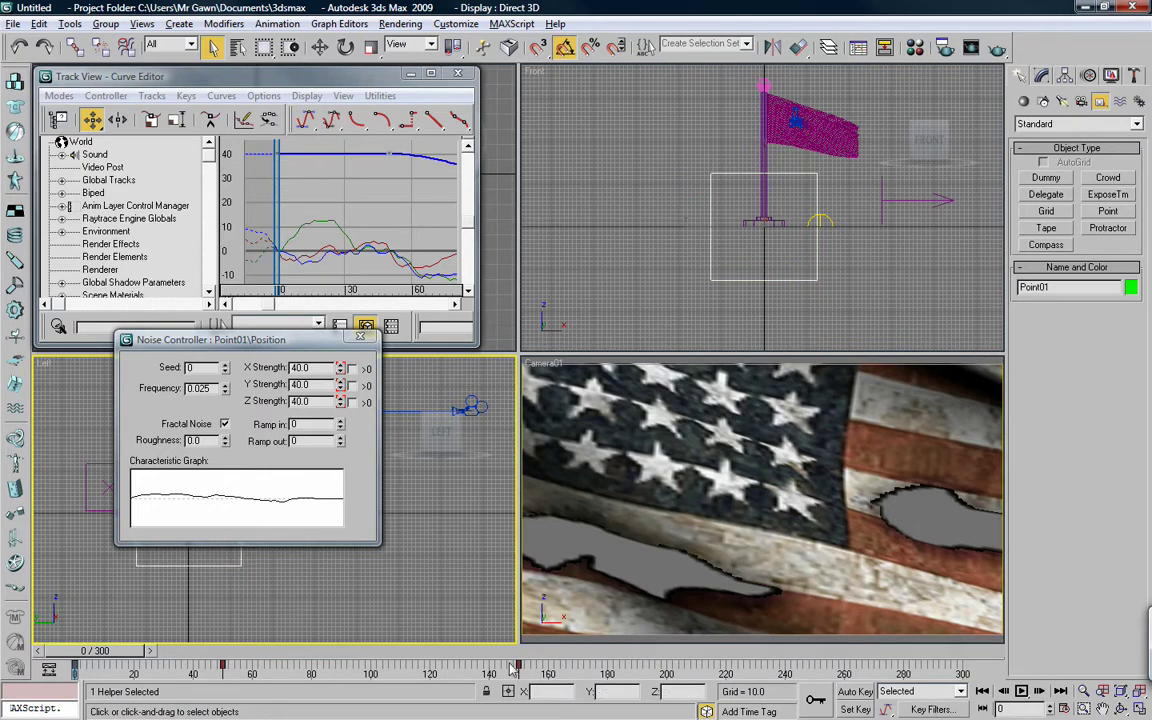
pyautogui.moveTo(90, 651); pyautogui.dragTo(573, 652)
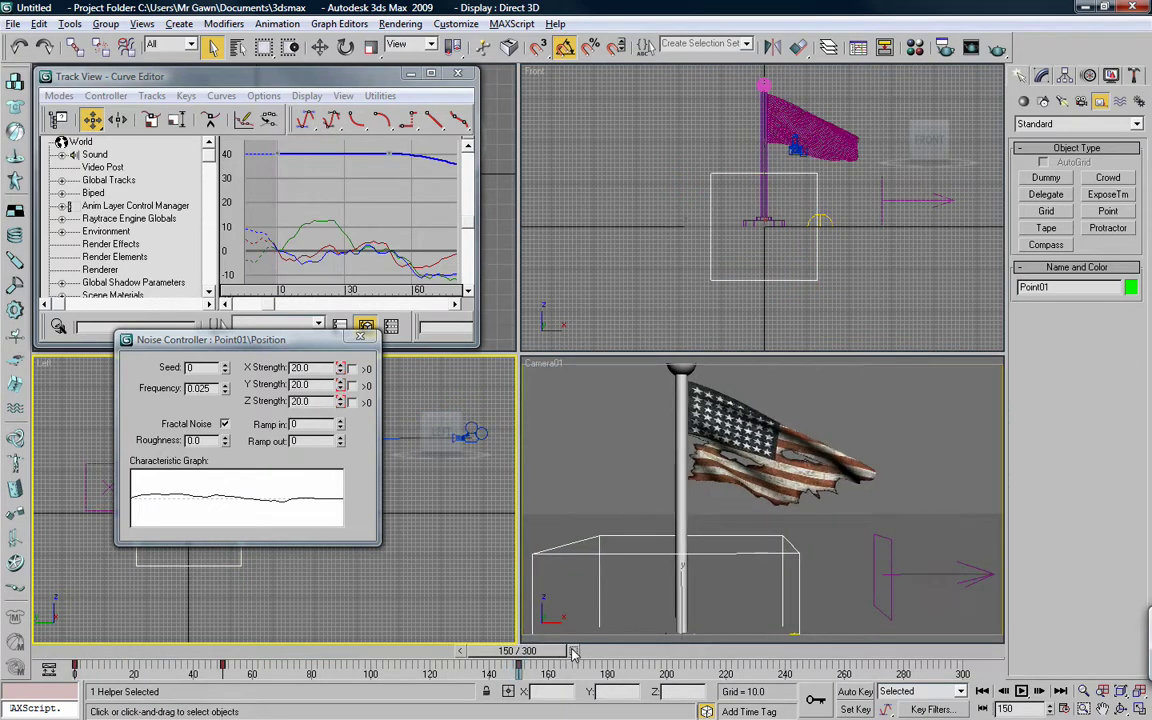
pyautogui.click(862, 694)
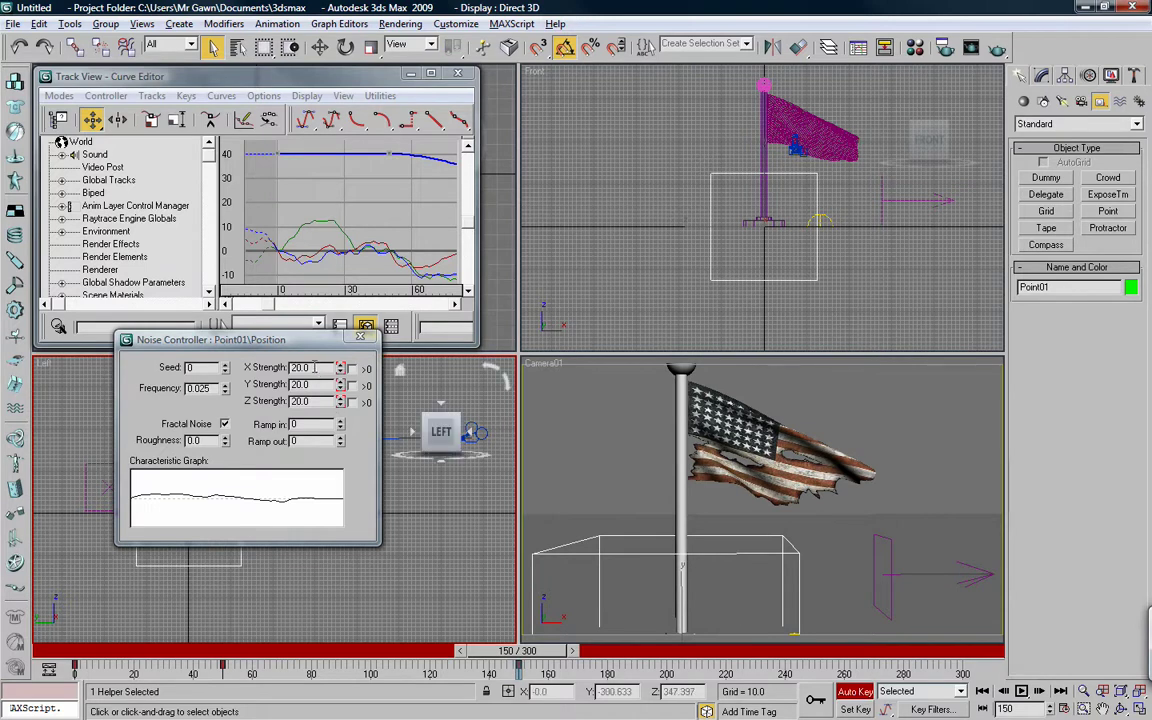
pyautogui.moveTo(314, 368); pyautogui.dragTo(286, 371)
pyautogui.write('10')
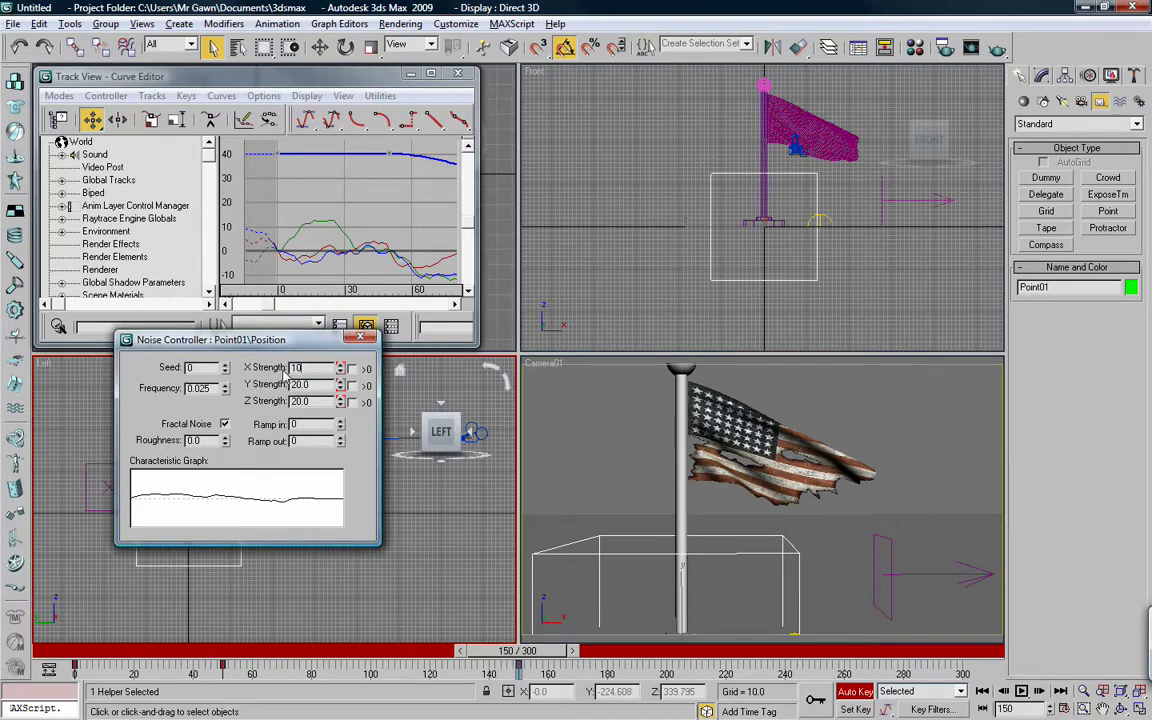
pyautogui.press('Tab')
pyautogui.write('1')
pyautogui.write('10')
pyautogui.press('Return')
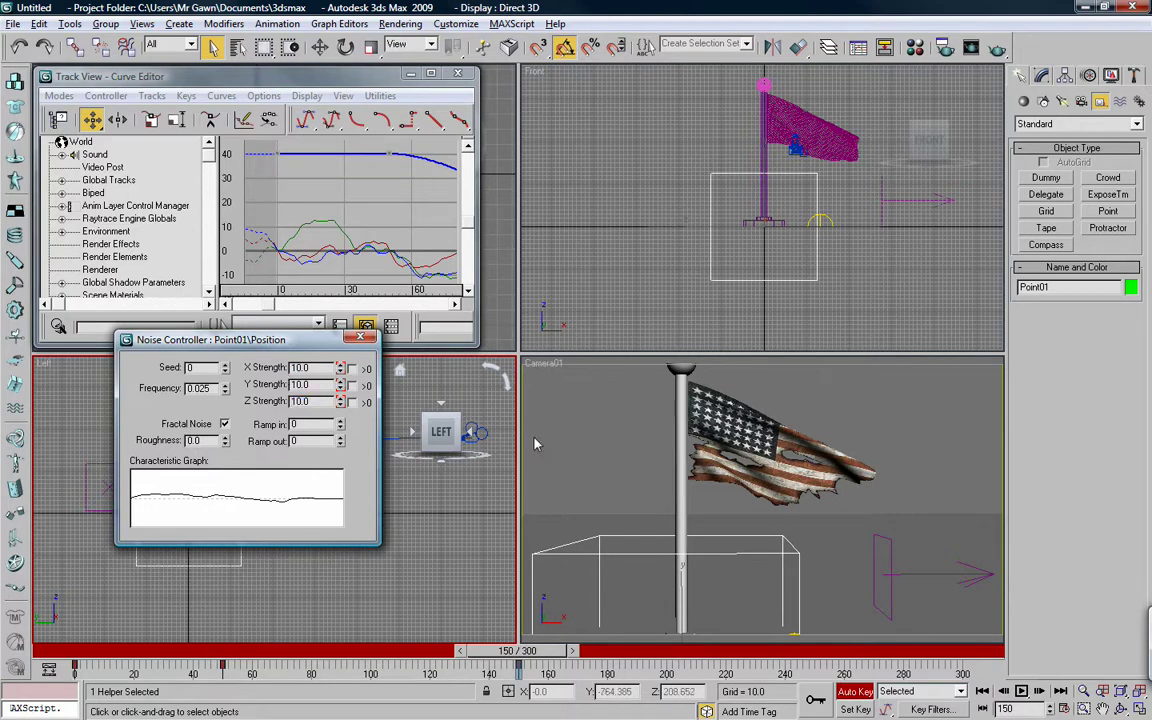
# Step: Preview the easing shake, then close the Noise Controller dialog
pyautogui.click(905, 625)
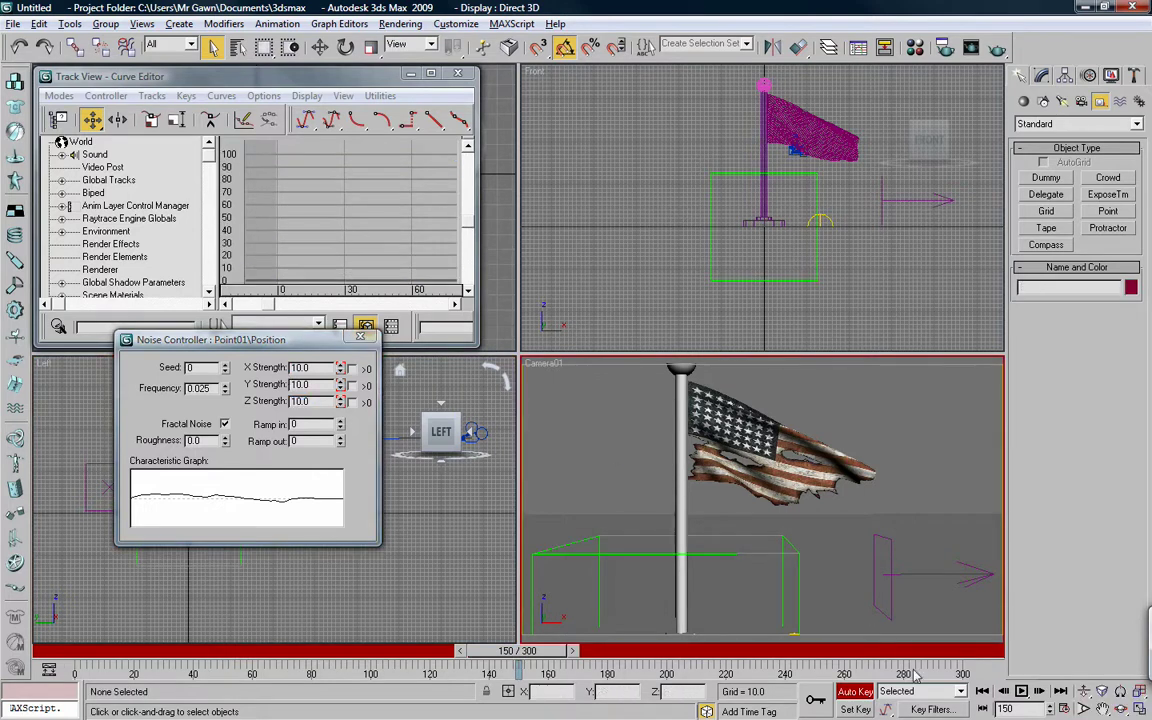
pyautogui.click(982, 693)
pyautogui.click(1021, 692)
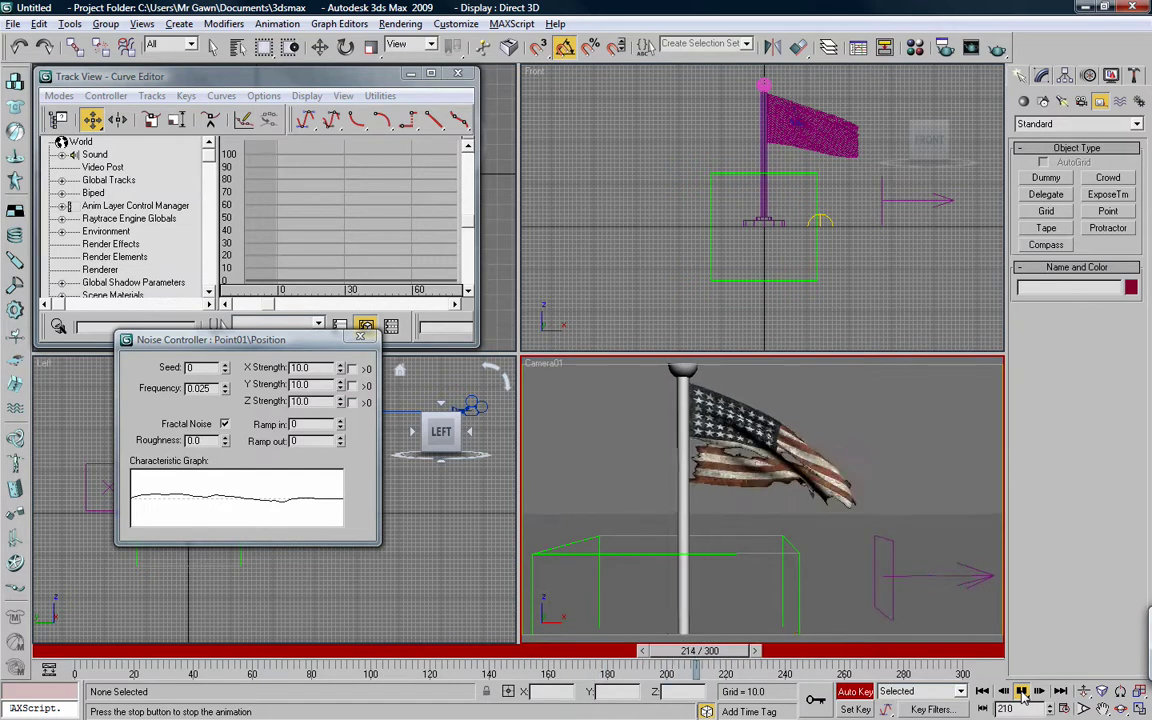
pyautogui.click(1021, 691)
pyautogui.click(982, 691)
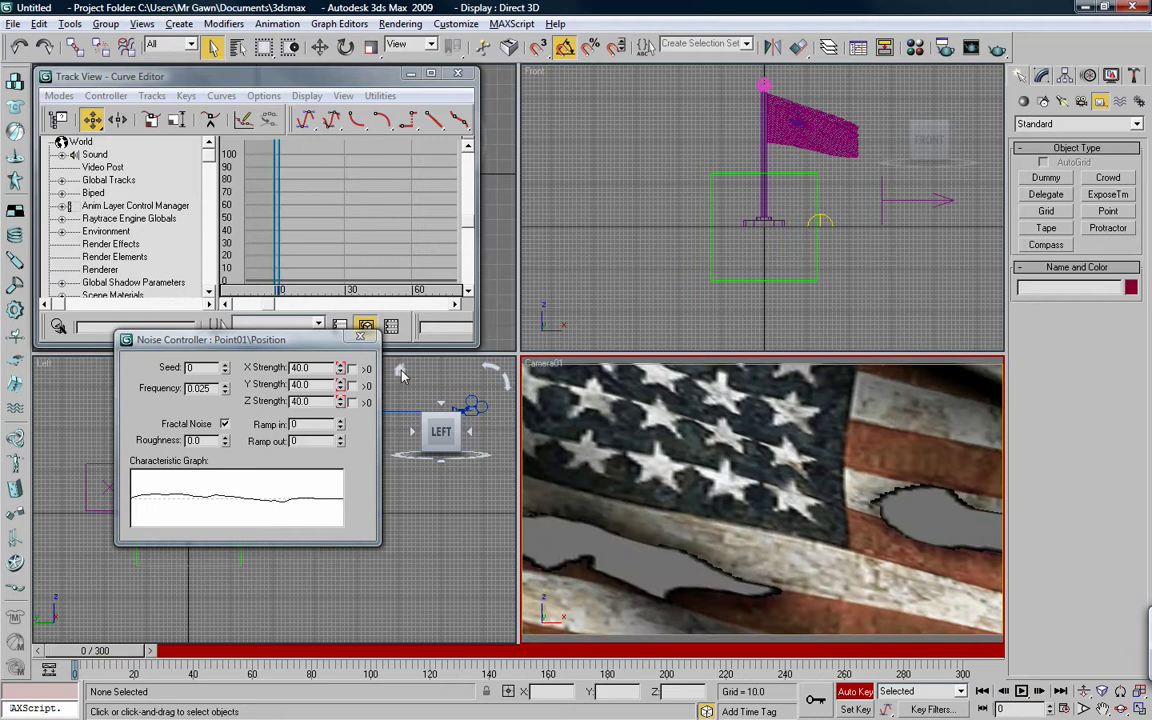
pyautogui.click(360, 336)
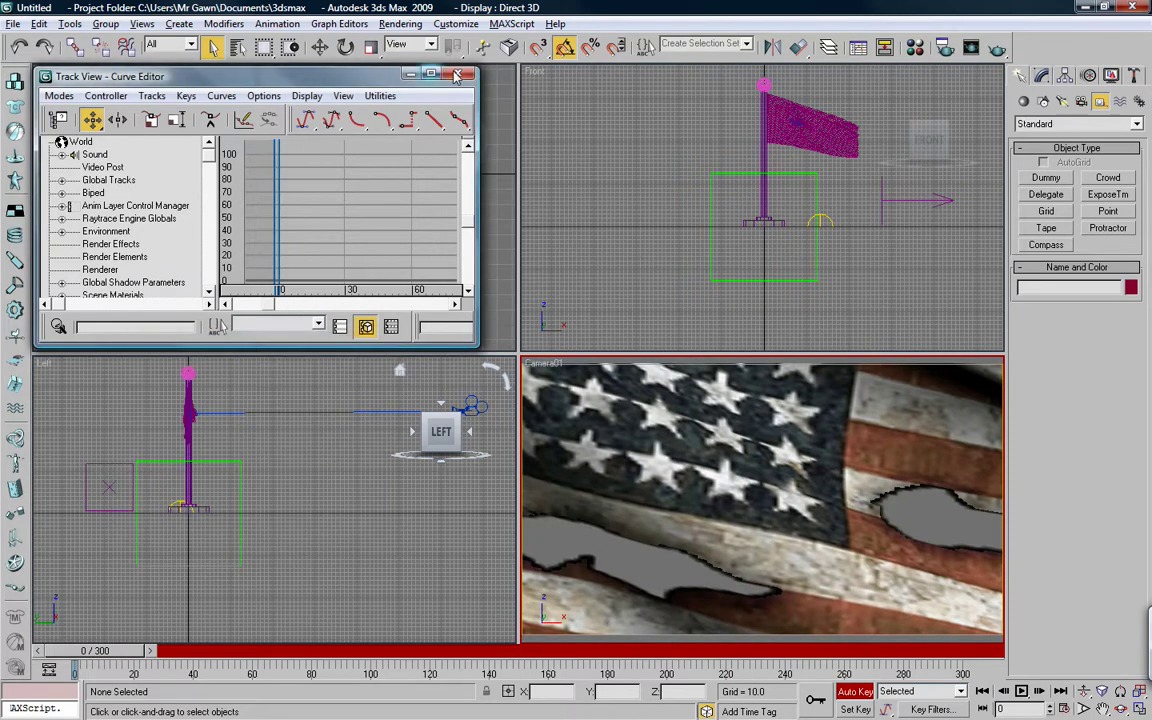
# Step: At frame 151, move Camera01 back in the Top view for a wider shot
pyautogui.click(455, 76)
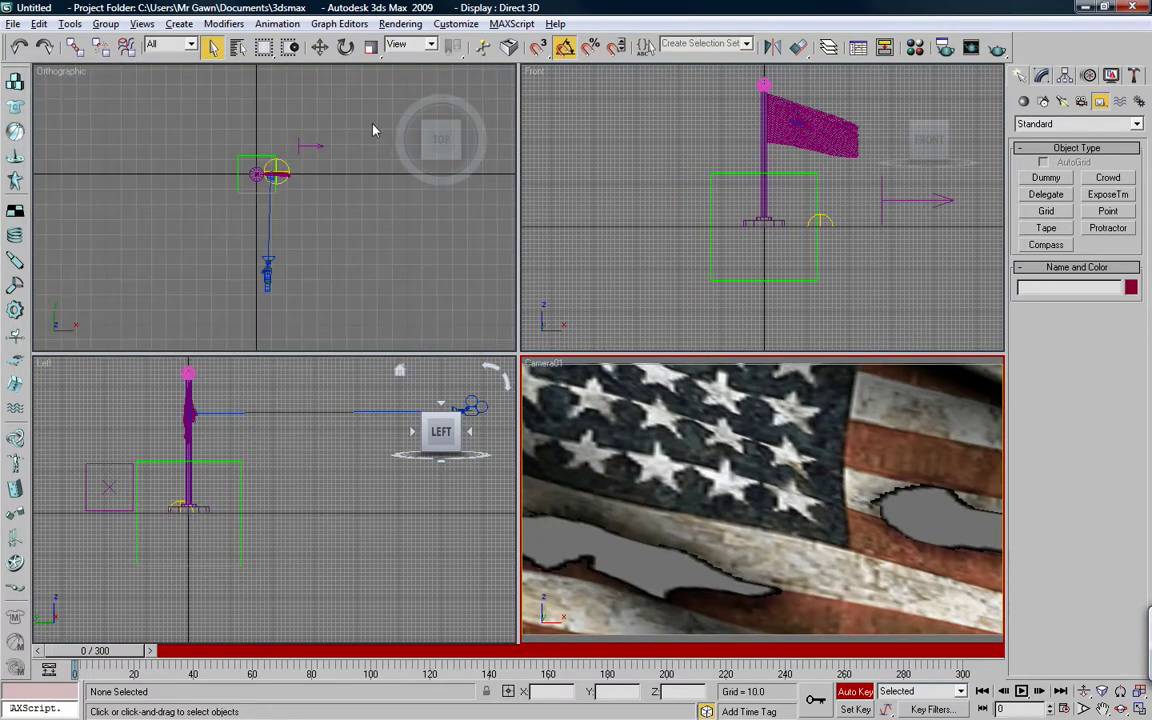
pyautogui.click(267, 277)
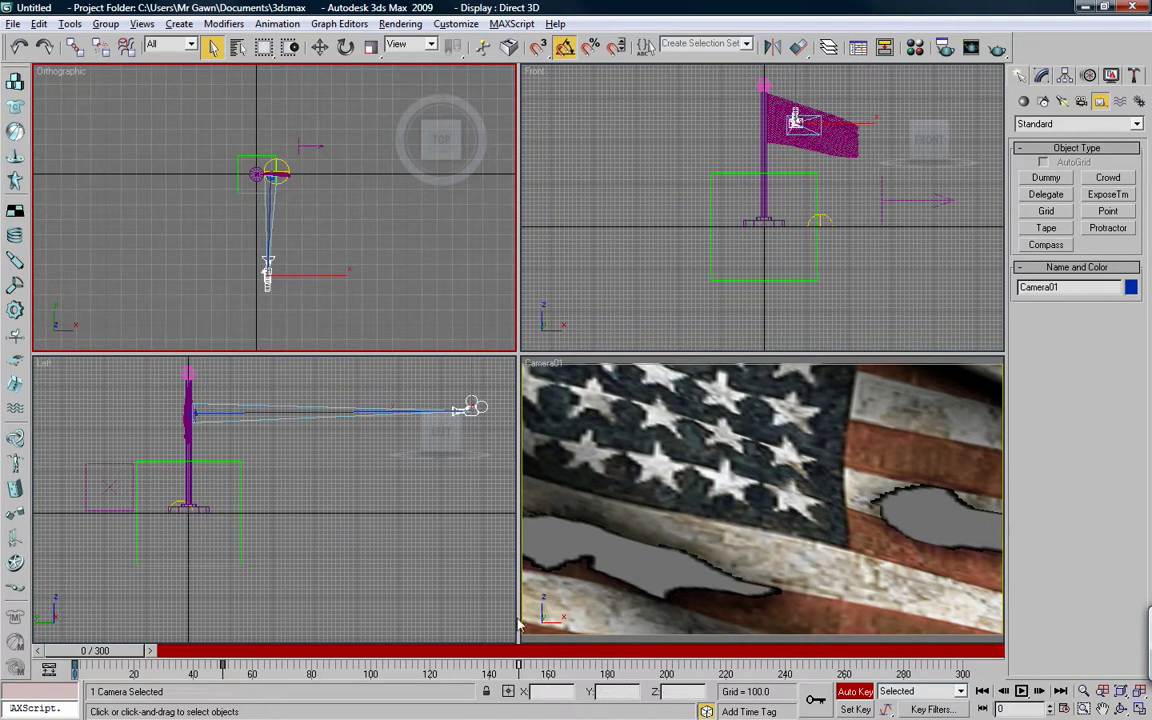
pyautogui.click(319, 47)
pyautogui.moveTo(489, 655); pyautogui.dragTo(523, 652)
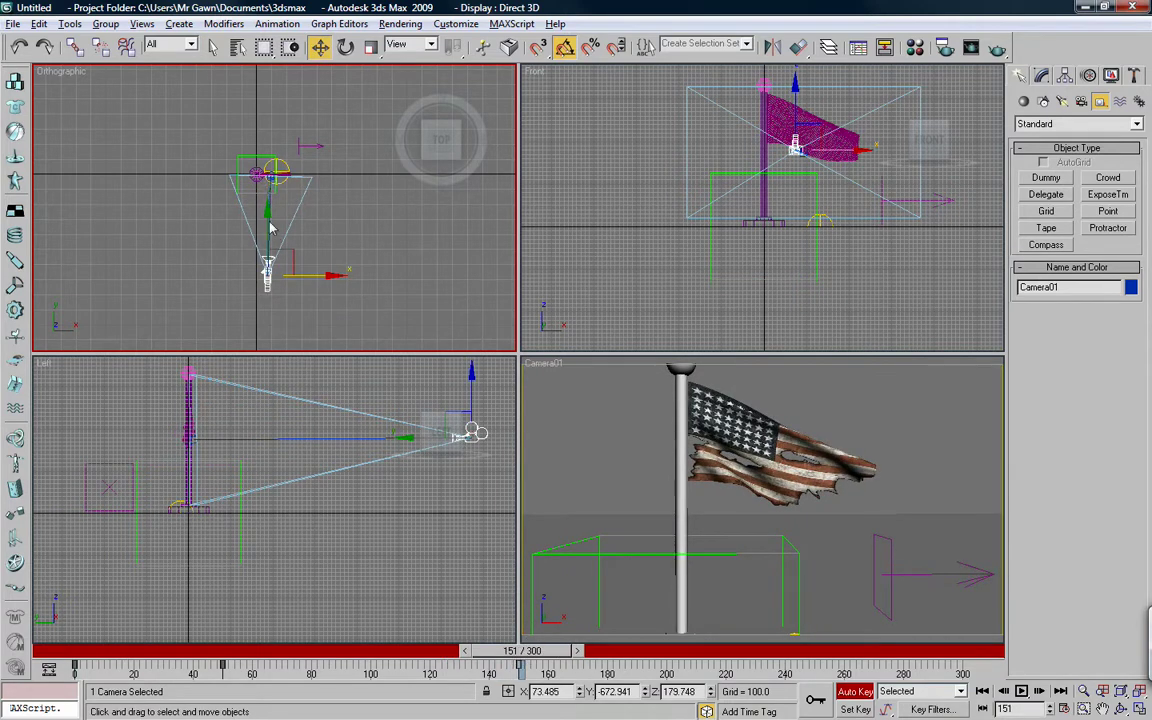
pyautogui.moveTo(270, 228); pyautogui.dragTo(246, 162, button='middle')
pyautogui.moveTo(246, 162); pyautogui.dragTo(245, 170)
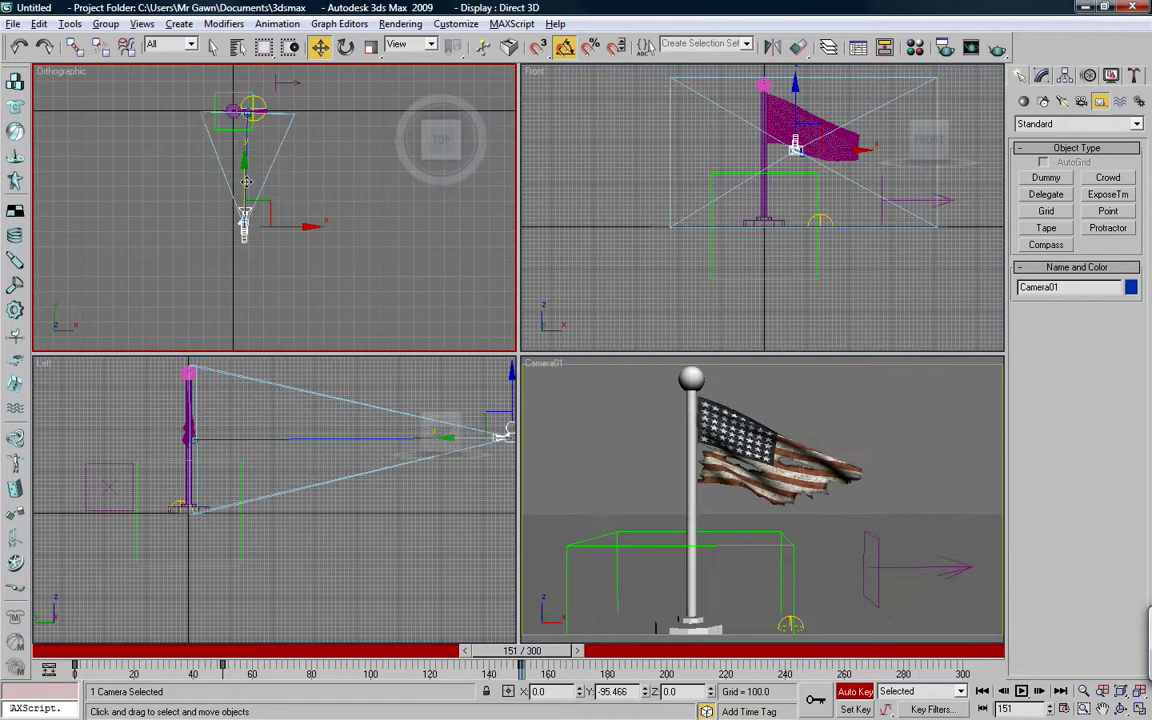
pyautogui.moveTo(246, 181); pyautogui.dragTo(250, 195)
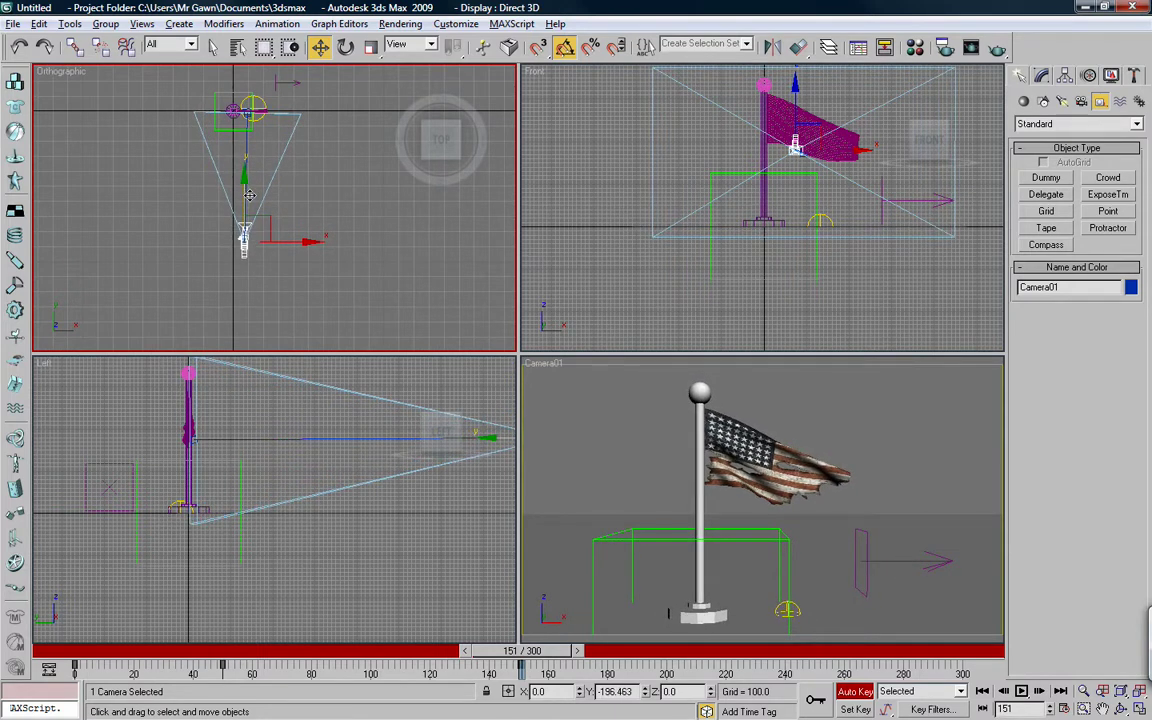
# Step: Shift the camera key from frame 151 to 150 and preview the move
pyautogui.press('Home')
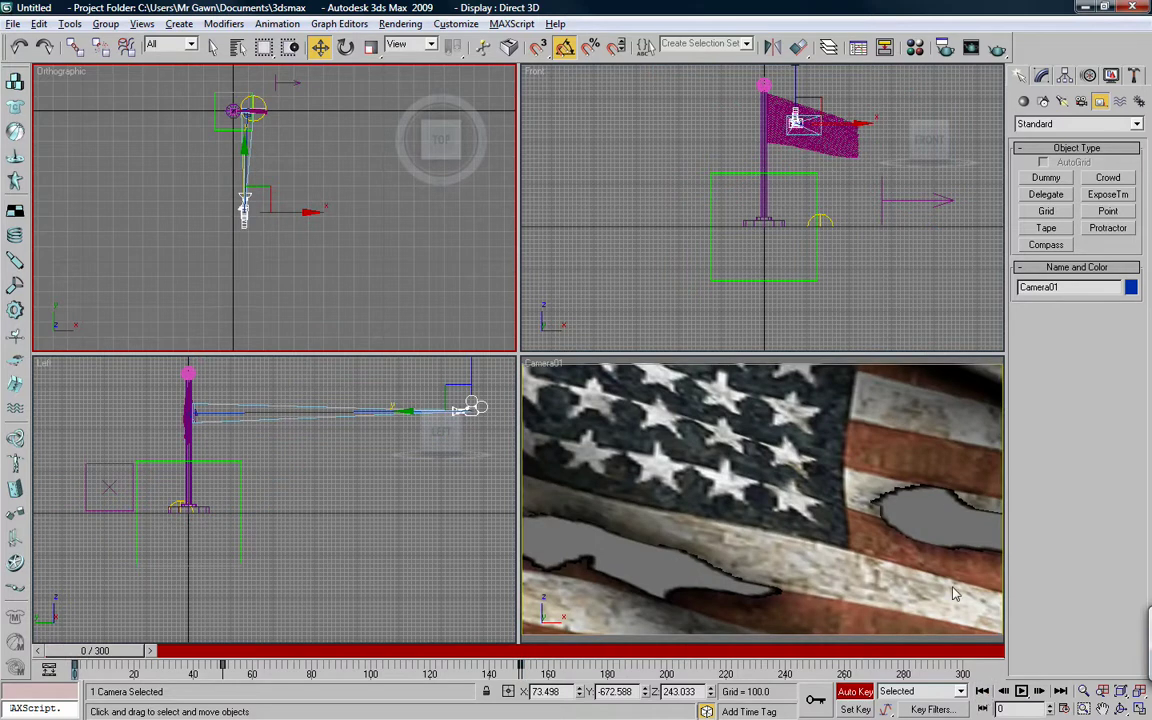
pyautogui.click(1022, 691)
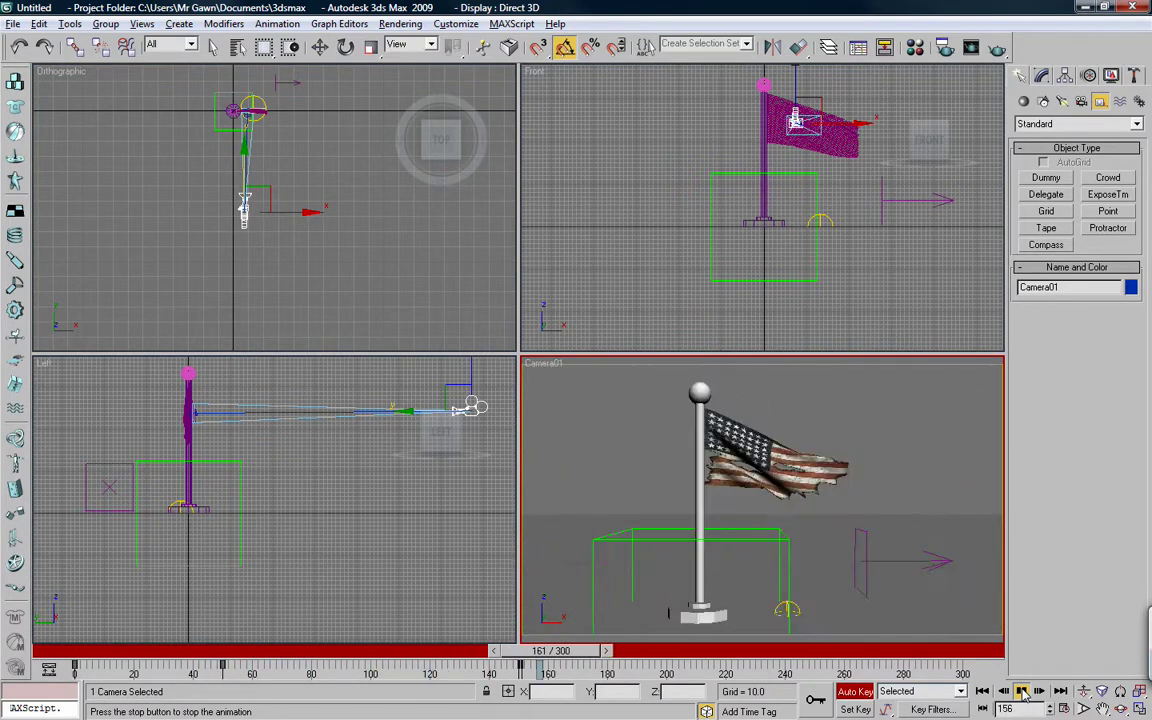
pyautogui.click(1022, 693)
pyautogui.press('w')
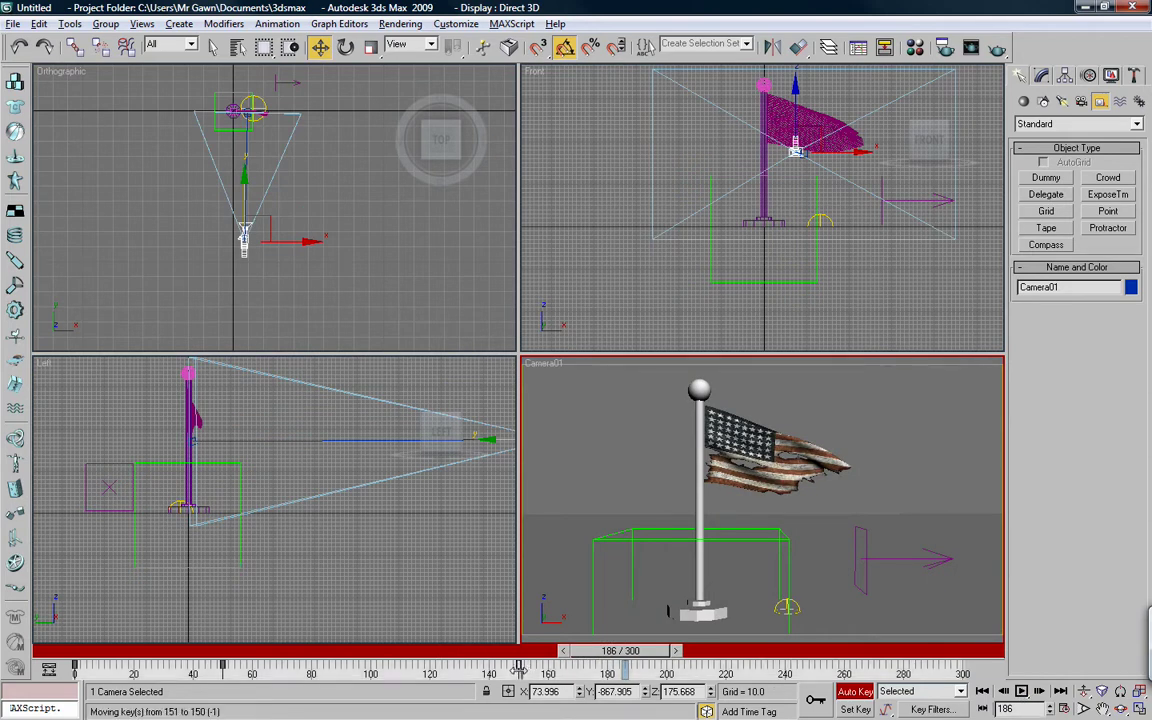
pyautogui.moveTo(504, 650)
pyautogui.mouseDown()
pyautogui.moveTo(442, 651)
pyautogui.moveTo(523, 652)
pyautogui.mouseUp()
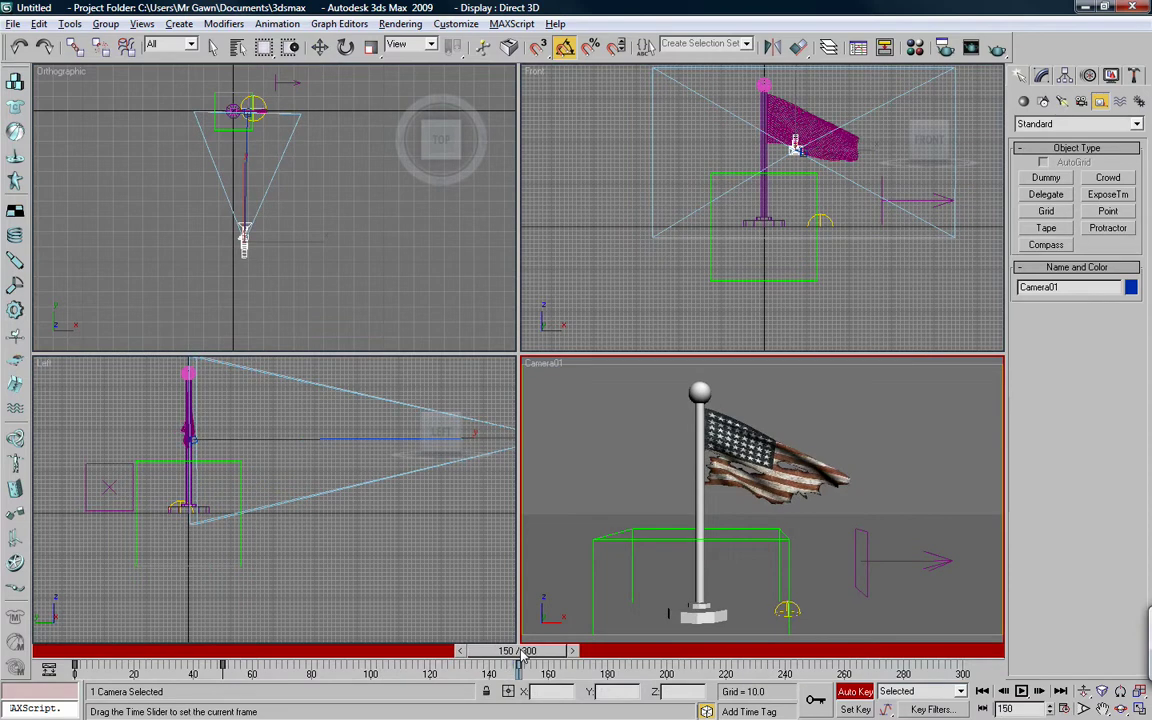
pyautogui.click(983, 691)
pyautogui.click(1020, 691)
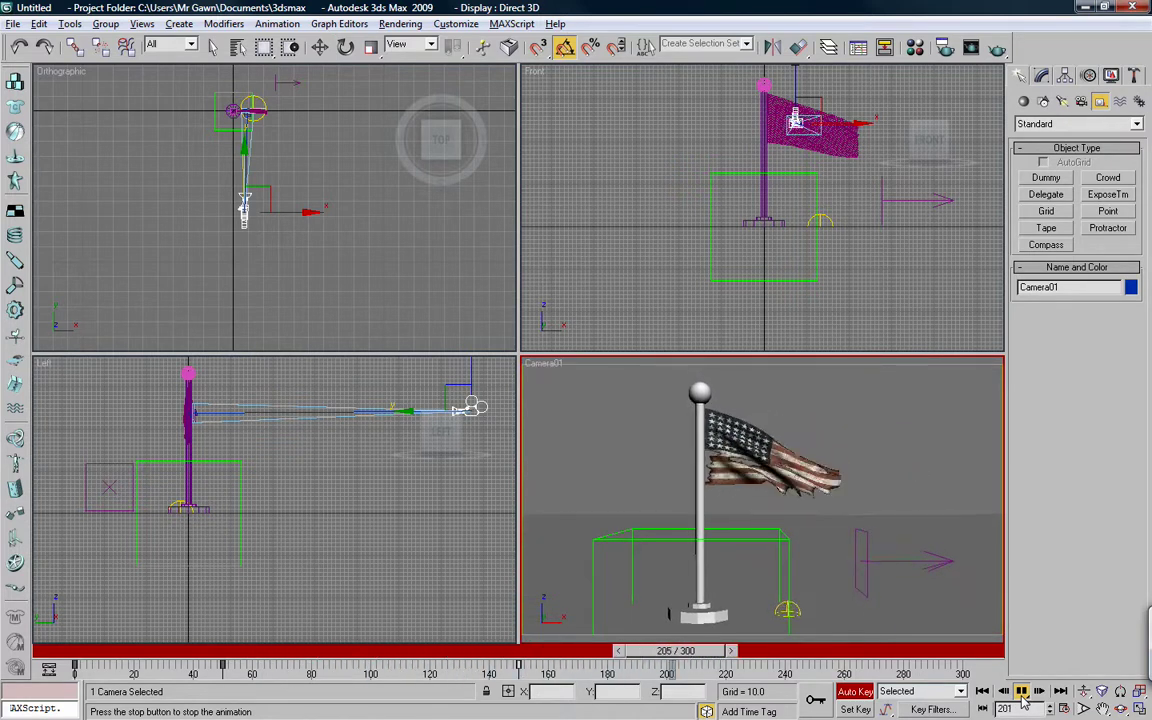
pyautogui.click(1021, 692)
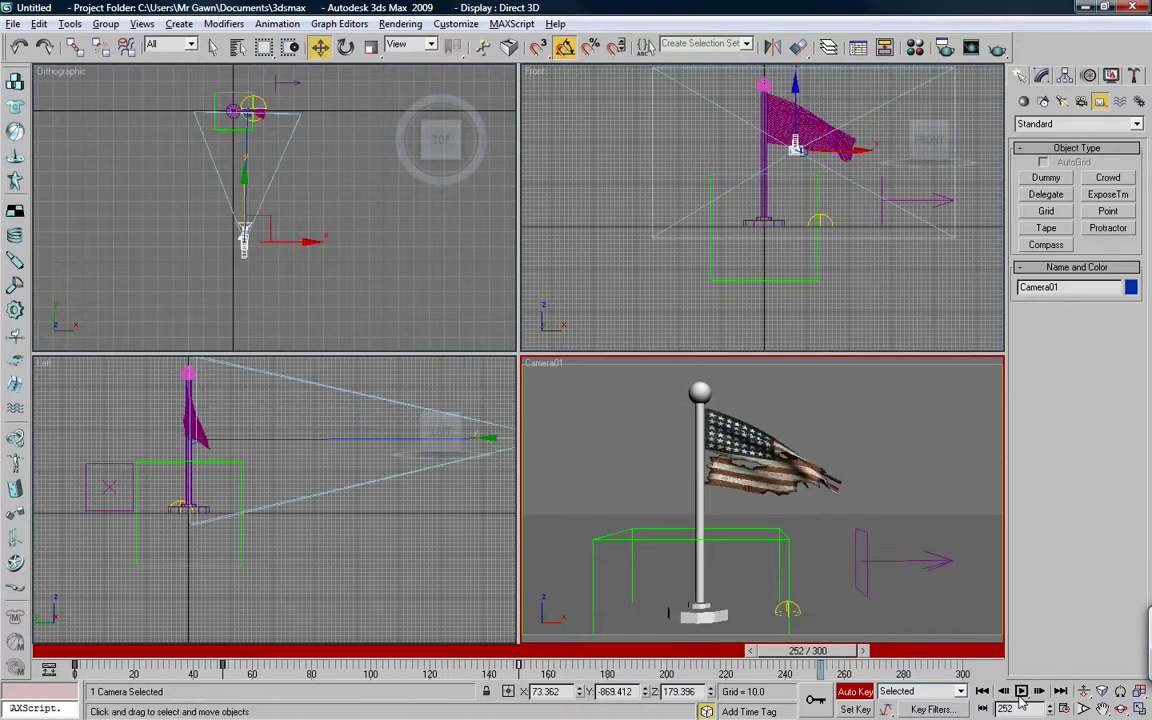
# Step: Turn off Auto Key, return to frame 0 and deselect the camera in the Left view
pyautogui.click(981, 691)
pyautogui.click(855, 691)
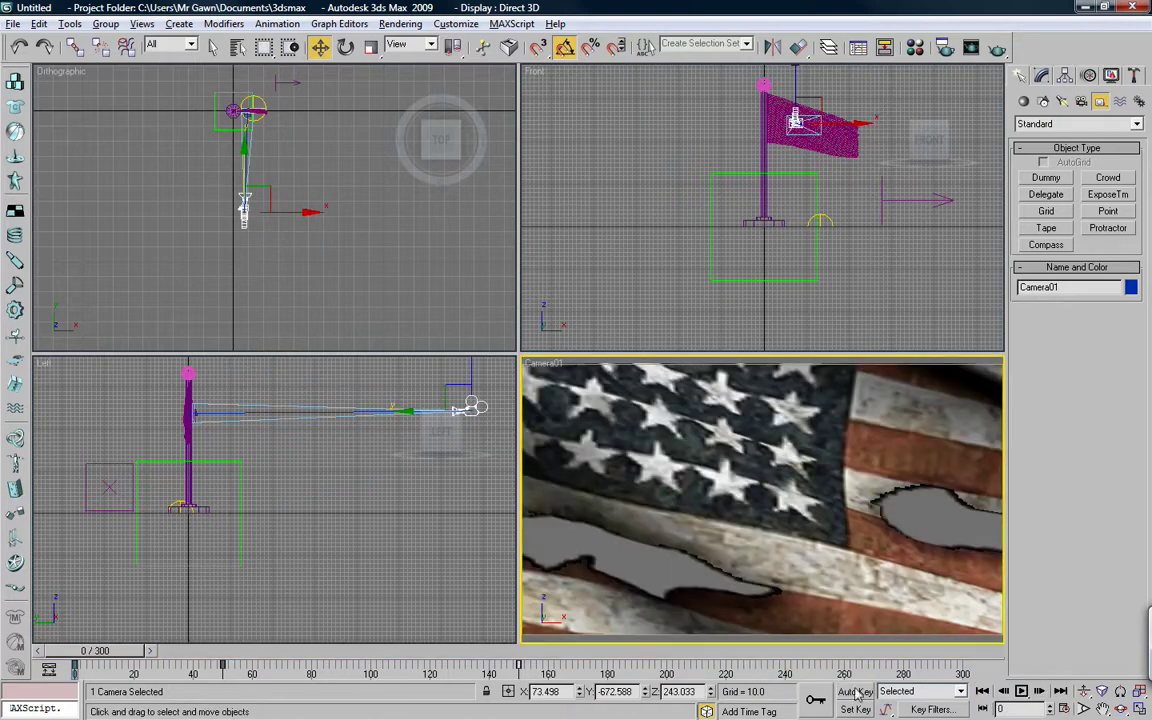
pyautogui.rightClick(380, 544)
pyautogui.click(380, 544)
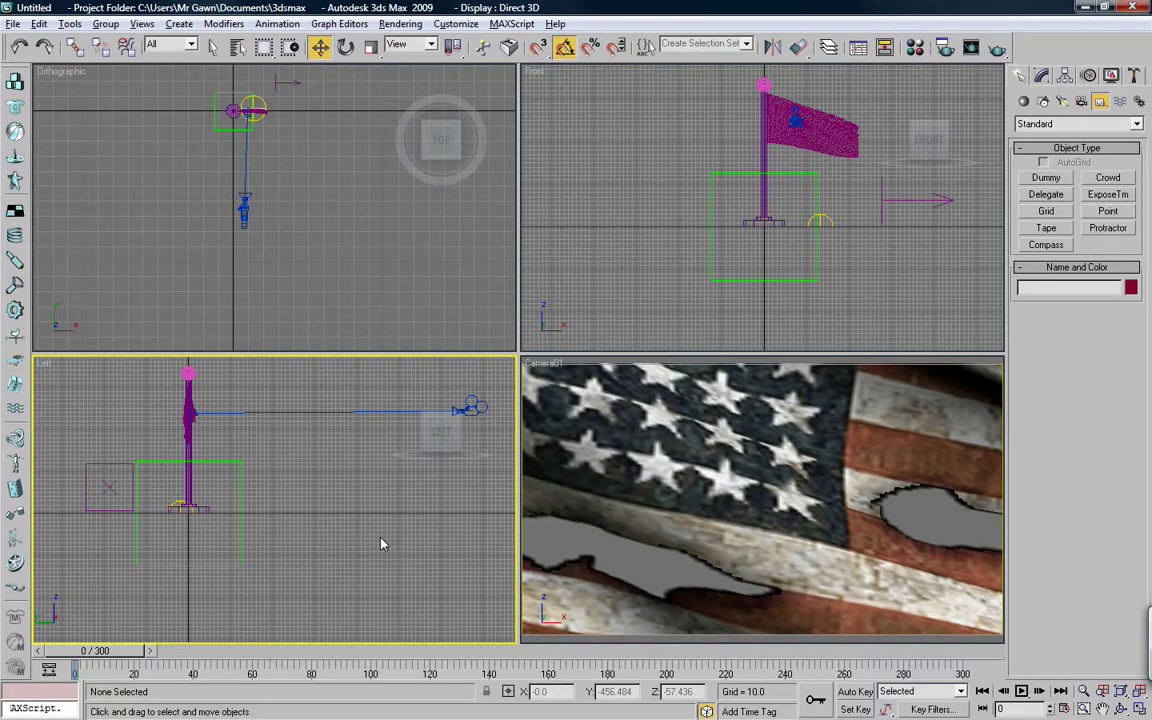
pyautogui.click(656, 318)
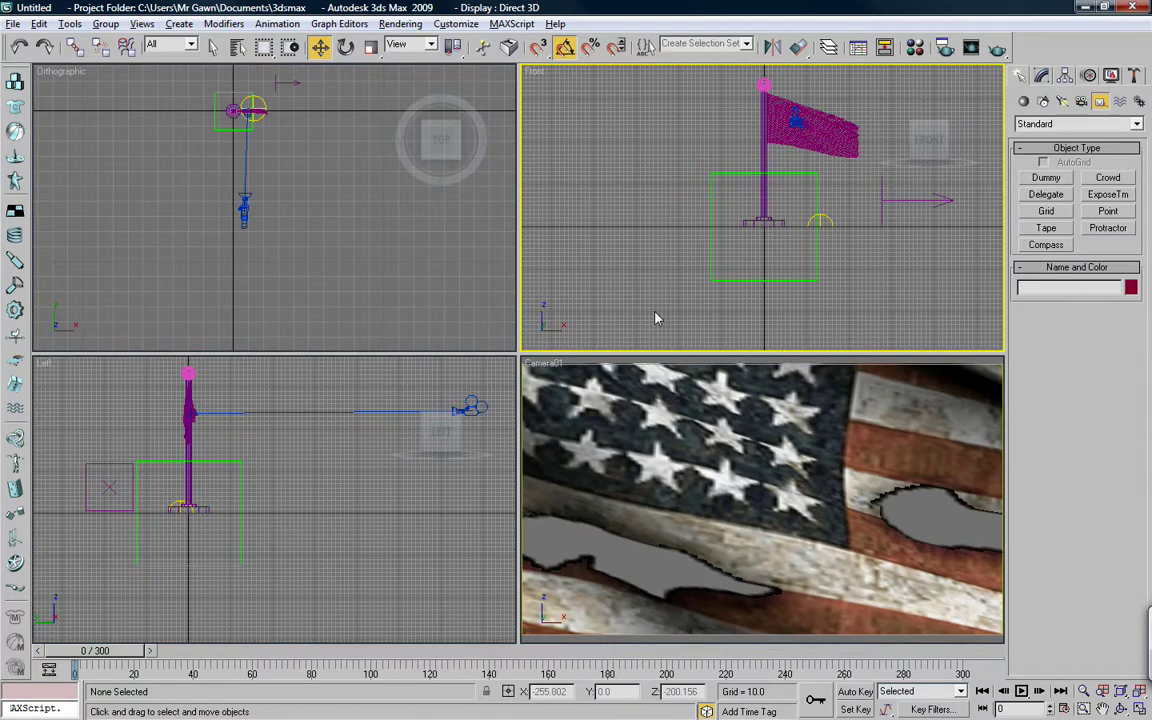
# Step: In Render Setup, render Camera01 over the active time segment (0–300) at 1280×720
pyautogui.click(948, 52)
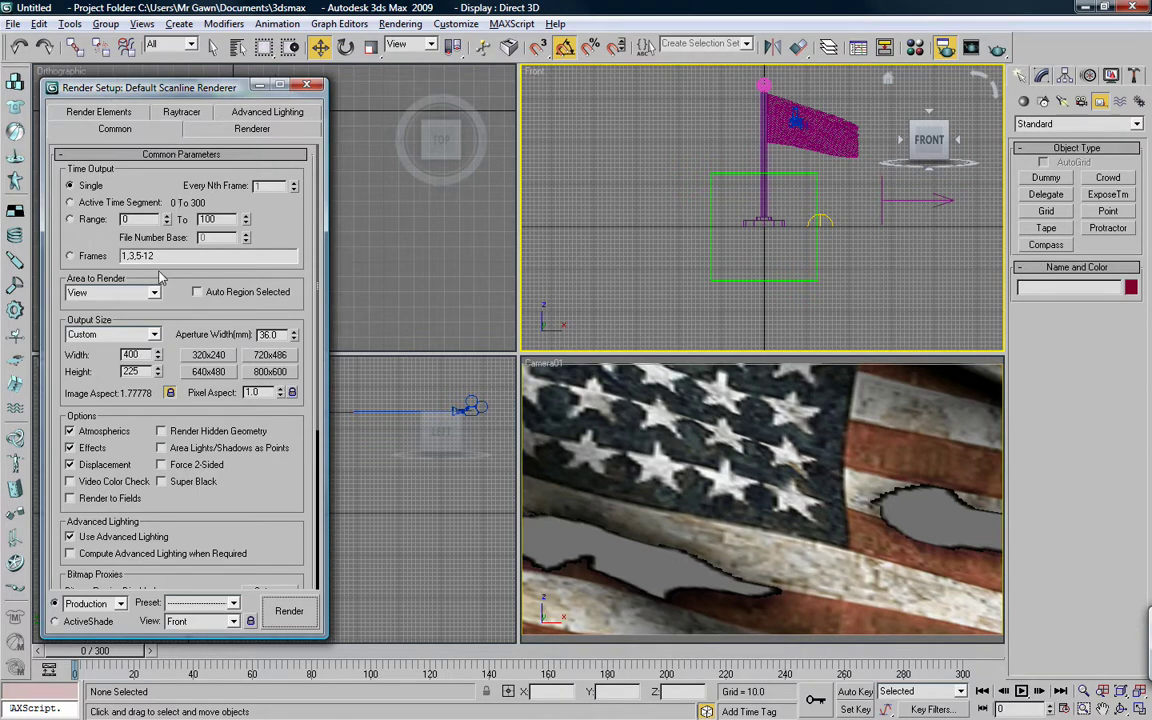
pyautogui.click(226, 620)
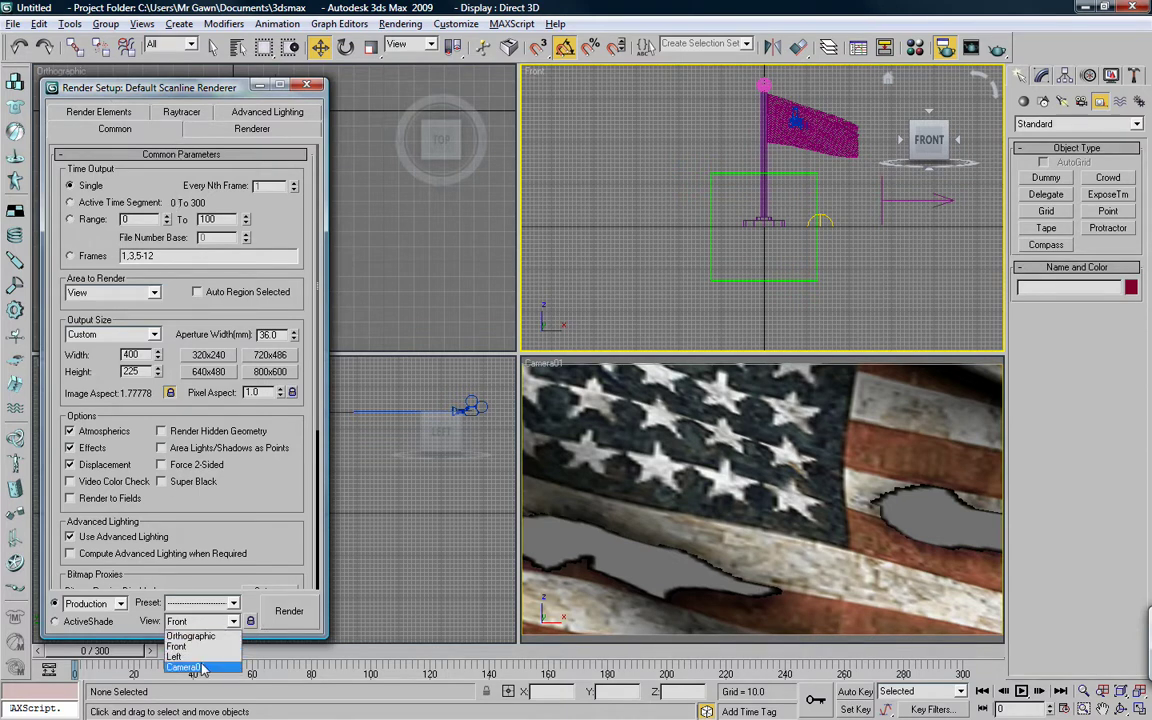
pyautogui.click(205, 663)
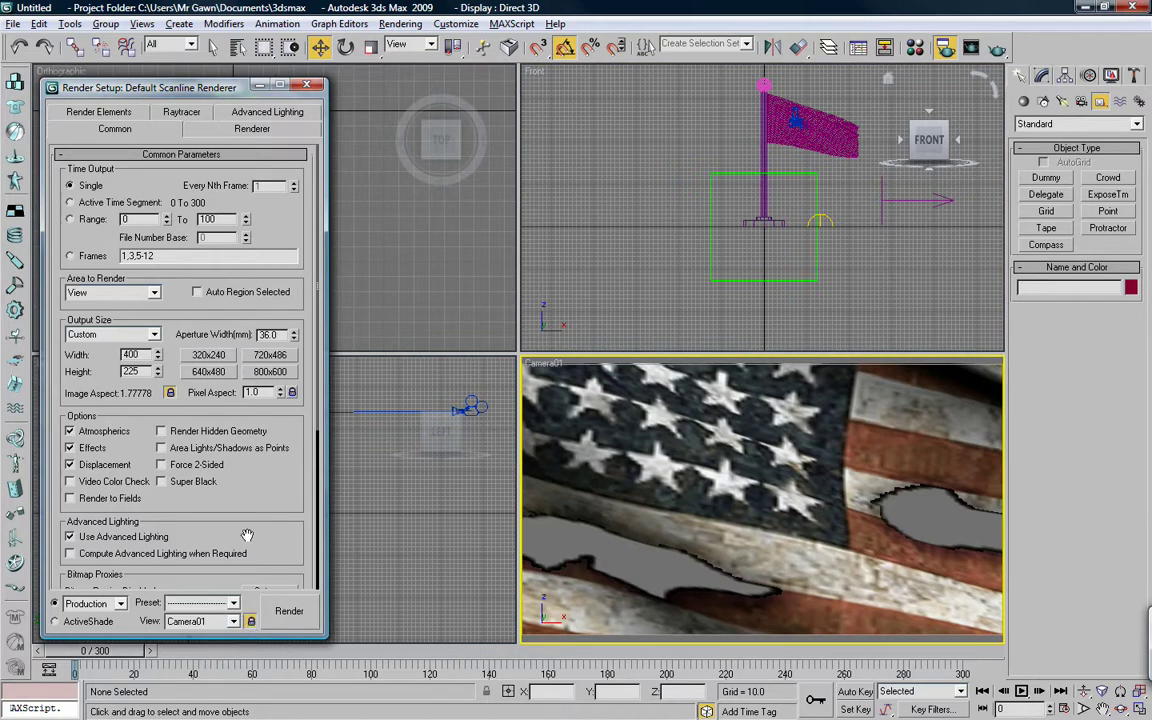
pyautogui.moveTo(247, 527); pyautogui.dragTo(222, 210)
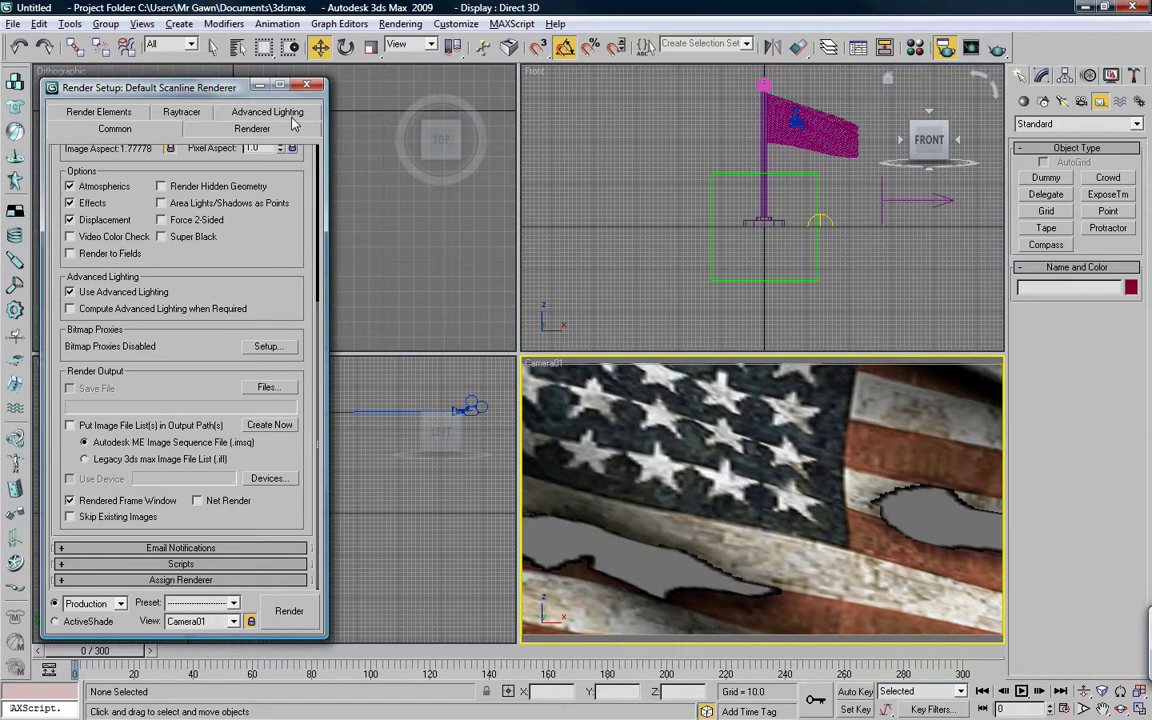
pyautogui.scroll(5, 292, 165)
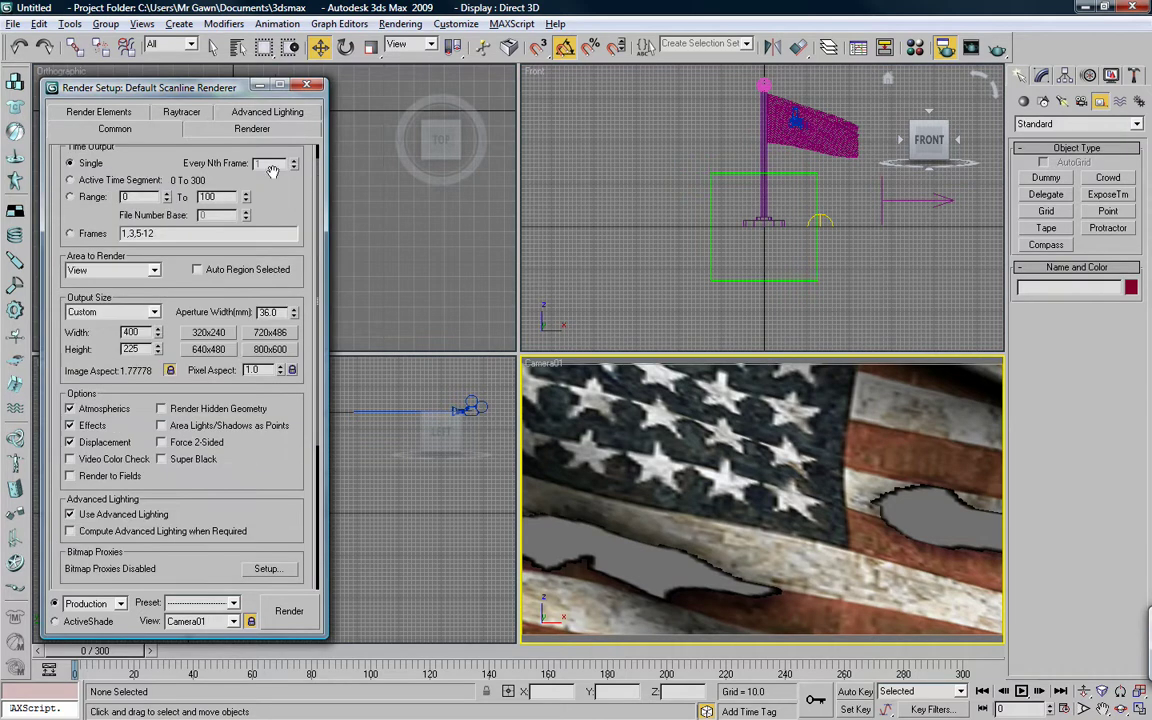
pyautogui.click(70, 181)
pyautogui.moveTo(141, 332); pyautogui.dragTo(103, 332)
pyautogui.write('1280')
pyautogui.press('Tab')
pyautogui.scroll(-2, 65, 337)
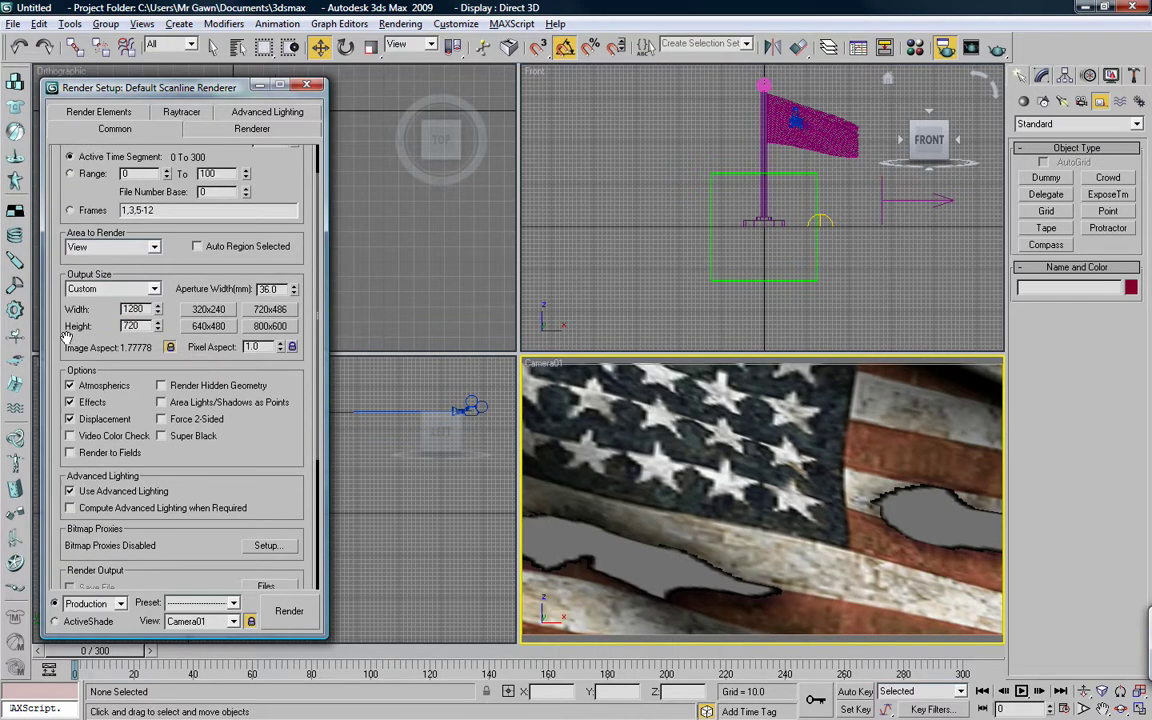
pyautogui.scroll(-8, 65, 337)
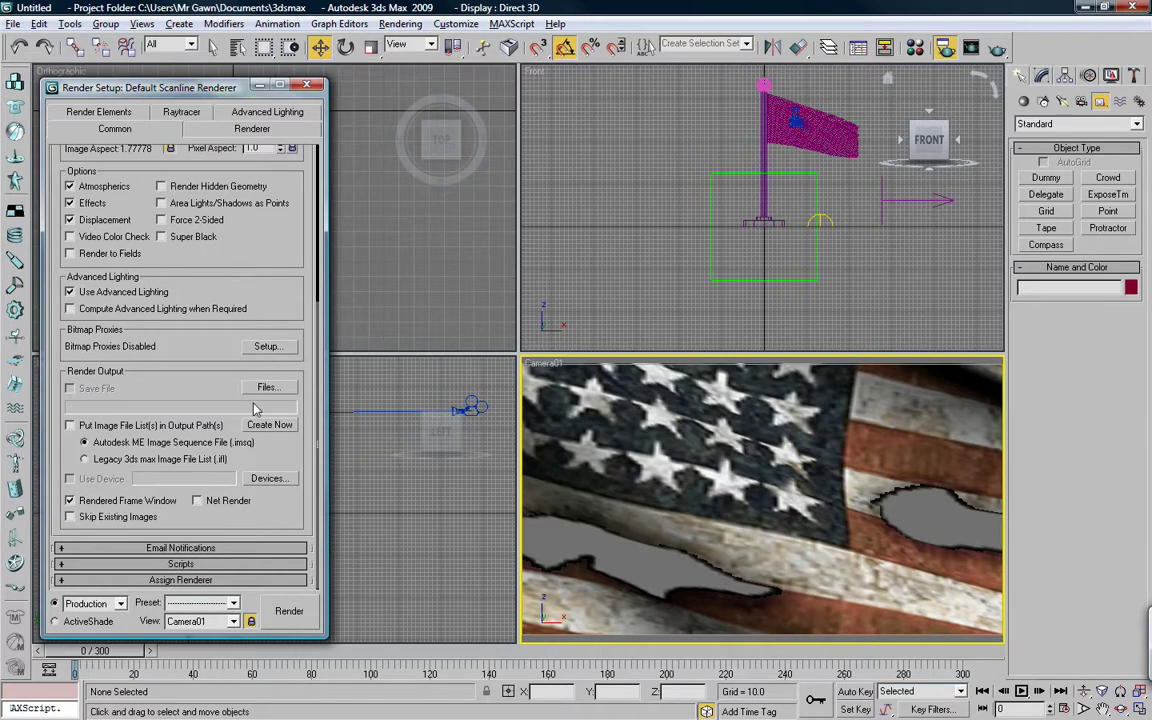
# Step: Save the render output in The Flag folder as MOV QuickTime file 'Flag_Tut_Results'
pyautogui.click(266, 388)
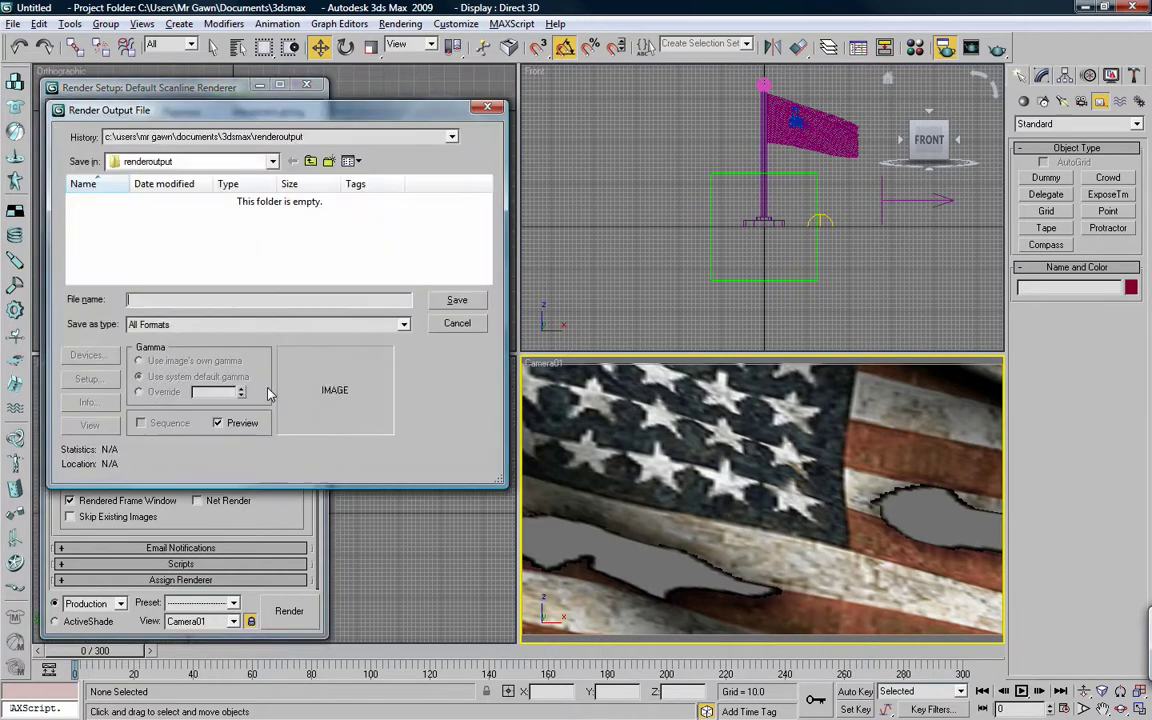
pyautogui.click(185, 163)
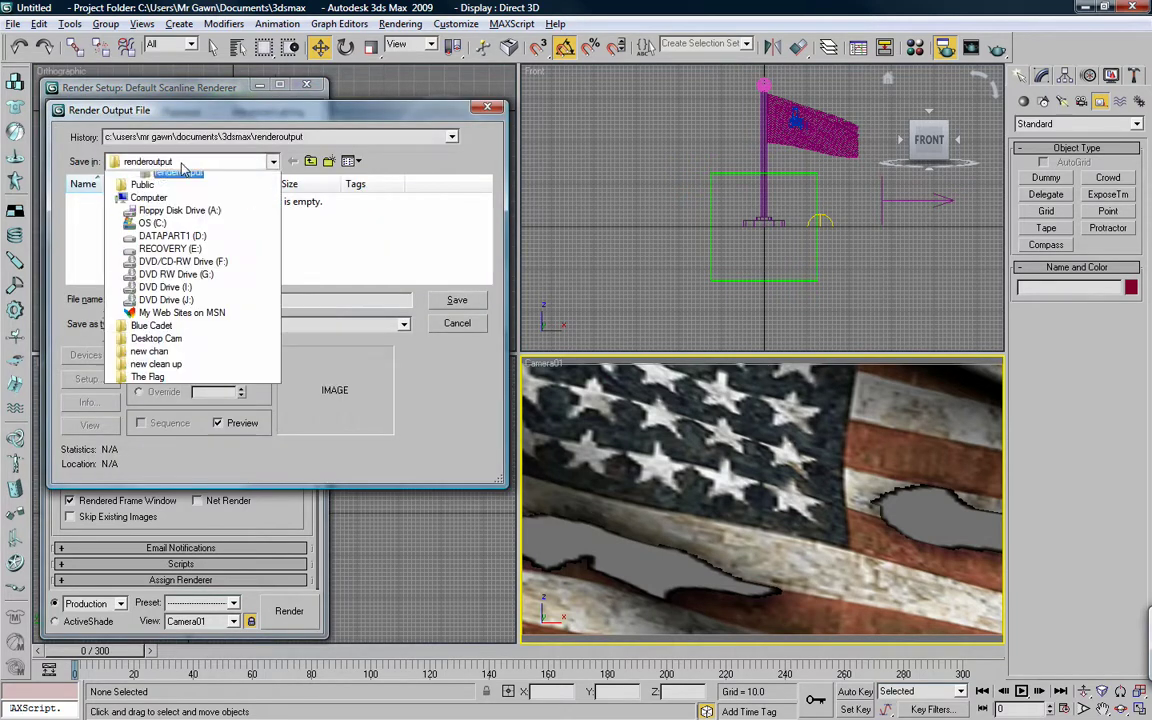
pyautogui.click(148, 442)
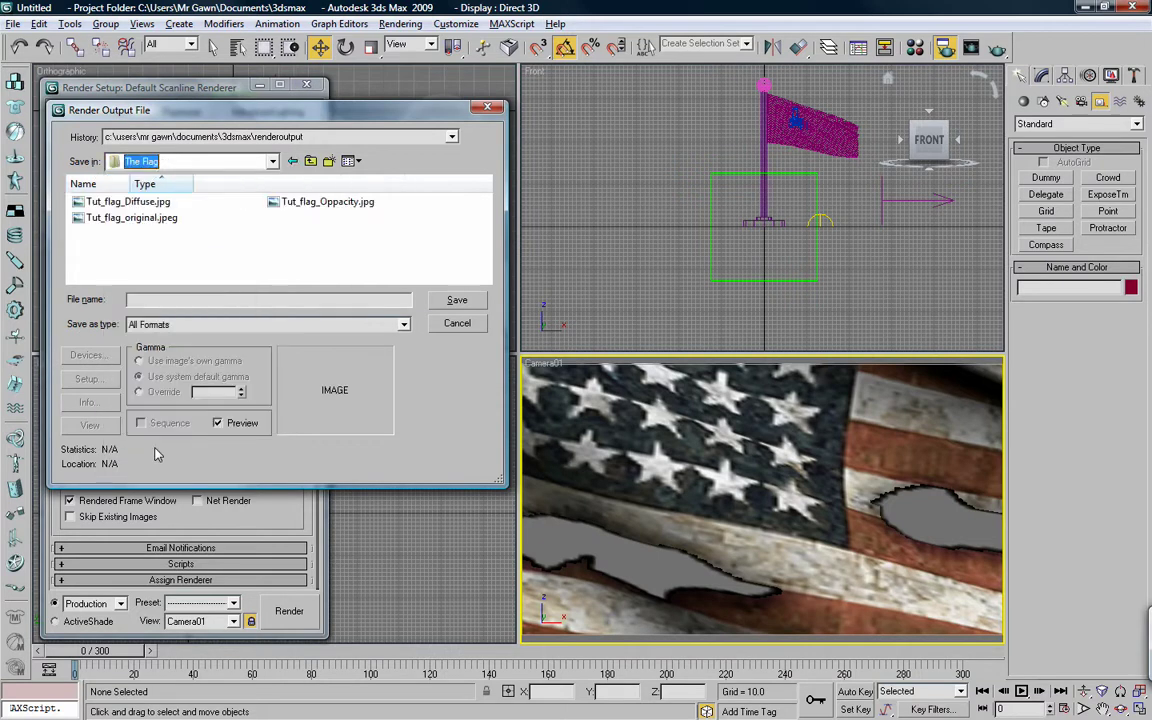
pyautogui.click(162, 324)
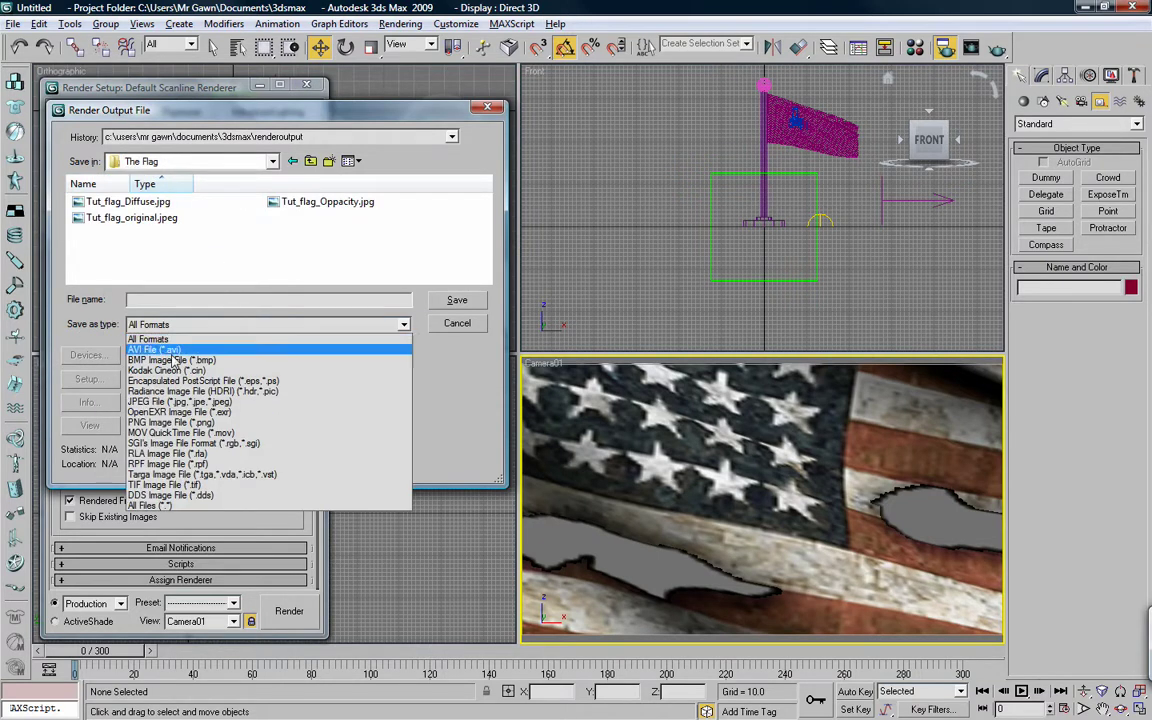
pyautogui.click(178, 432)
pyautogui.click(197, 300)
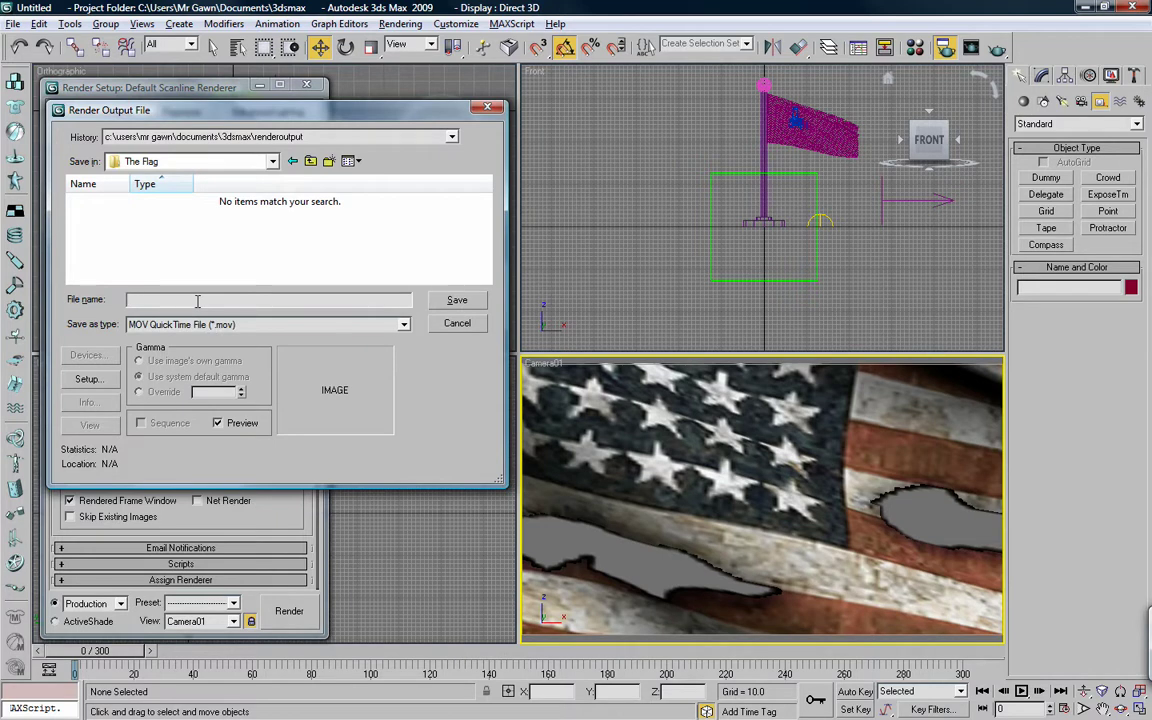
pyautogui.write('Fla')
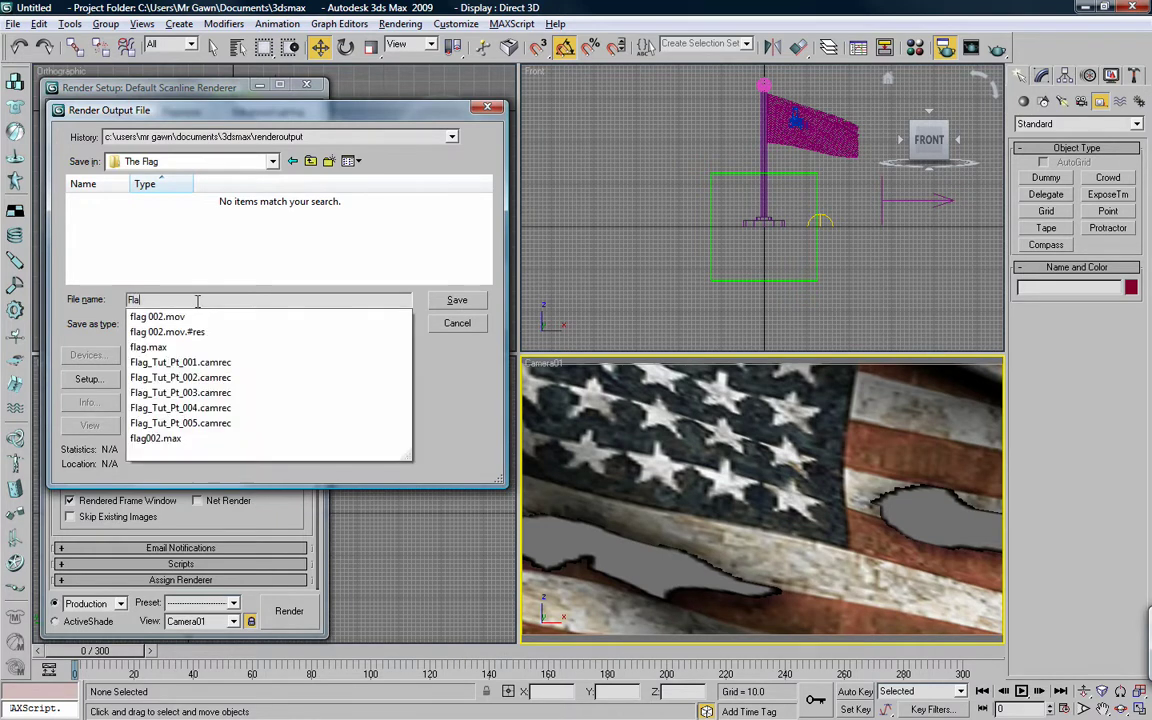
pyautogui.write('g_T')
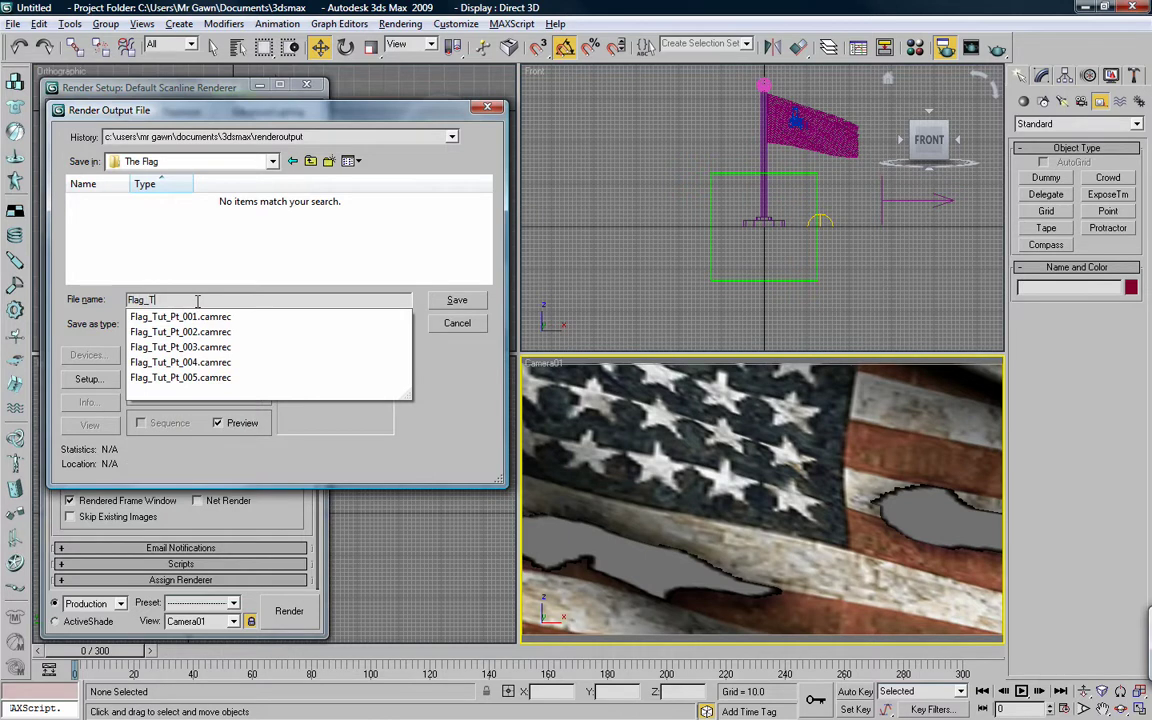
pyautogui.write('ut_Results')
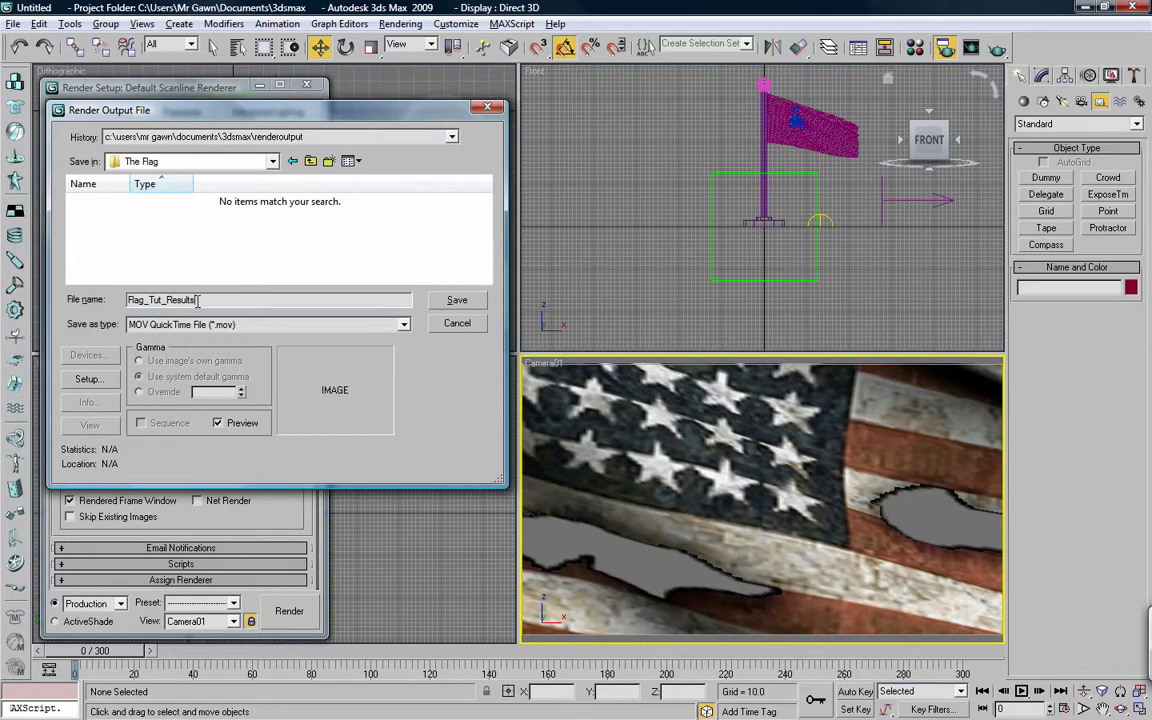
pyautogui.doubleClick(198, 300)
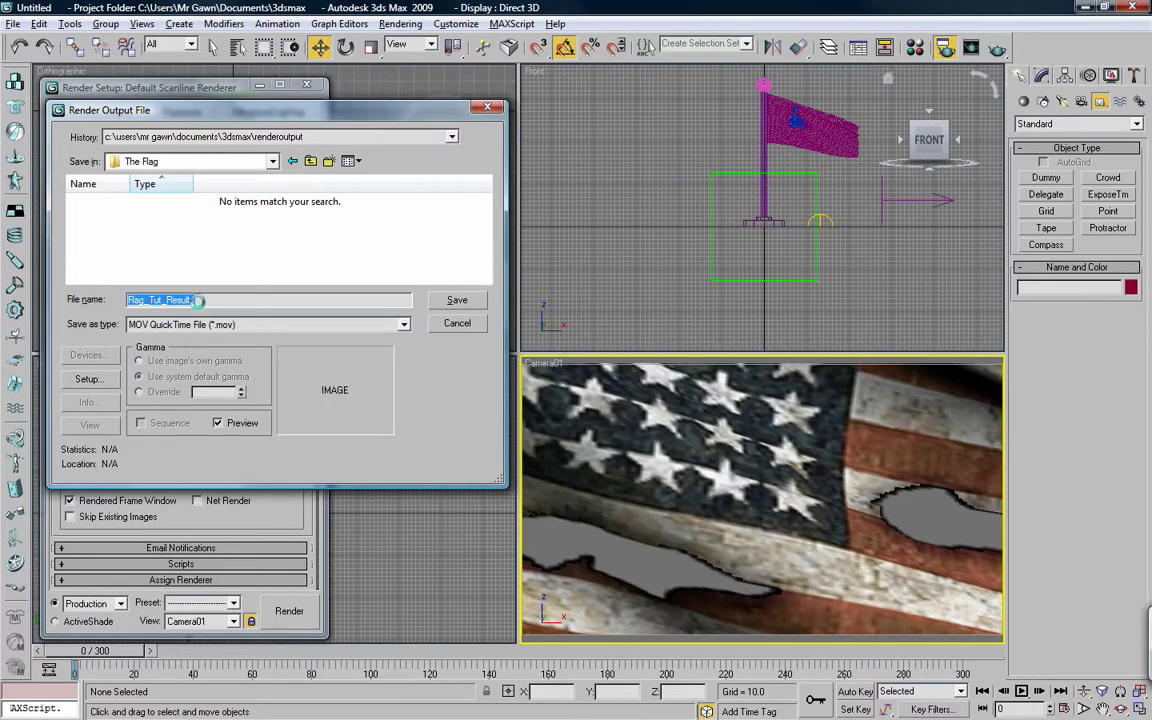
pyautogui.press('Return')
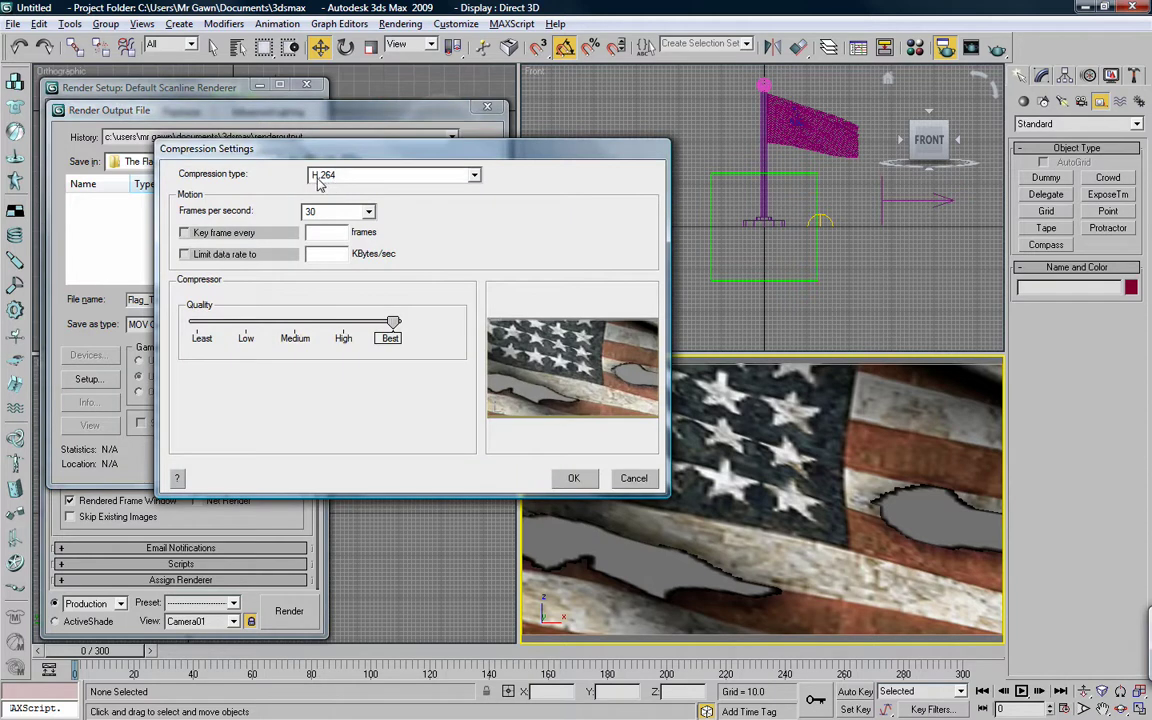
# Step: Keep H.264 compression at 30 fps with Best quality and accept the settings
pyautogui.click(327, 184)
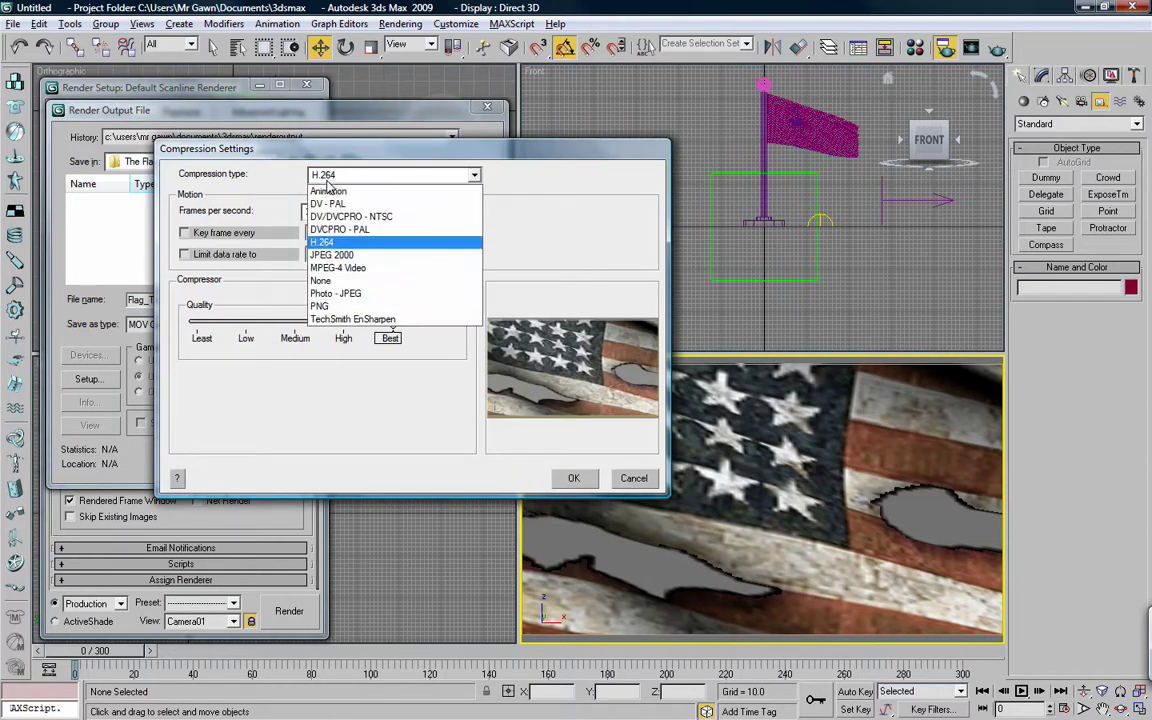
pyautogui.click(327, 183)
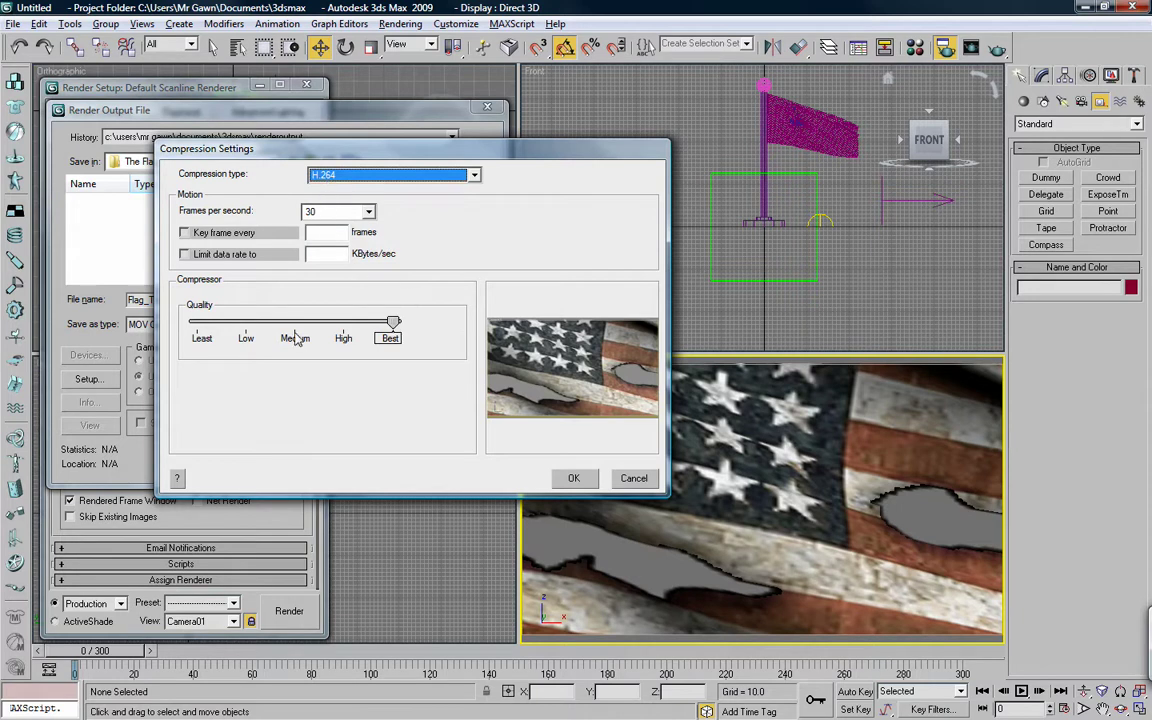
pyautogui.click(574, 479)
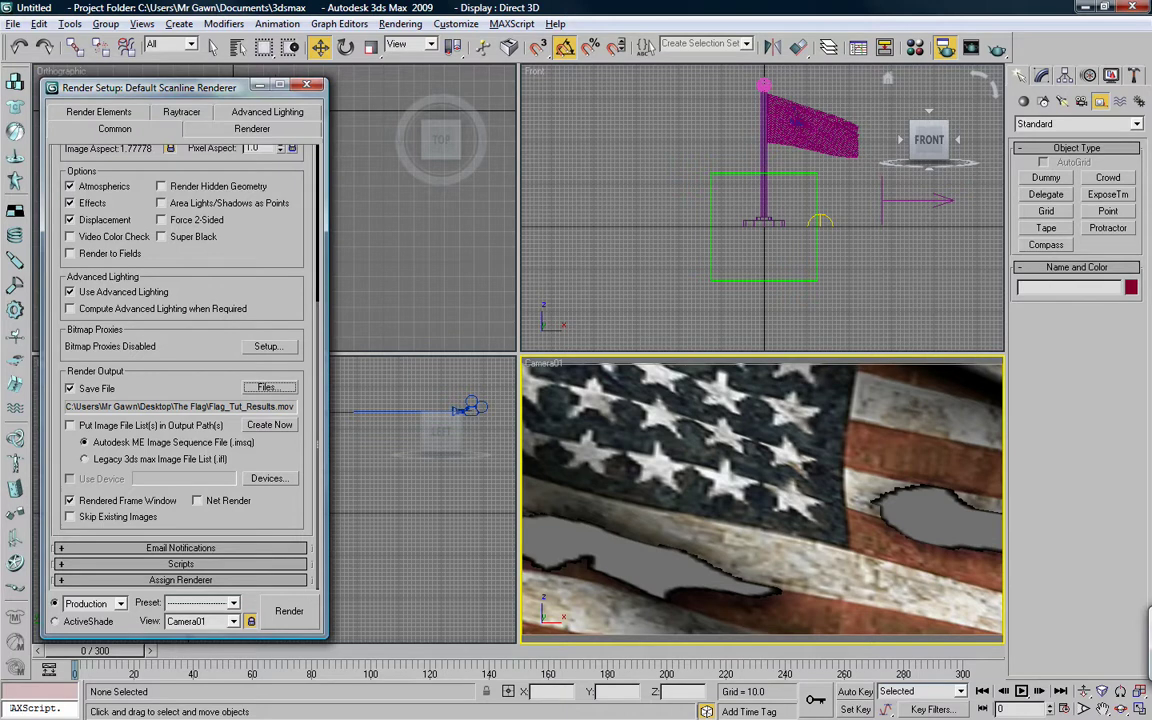
pyautogui.click(1148, 630)
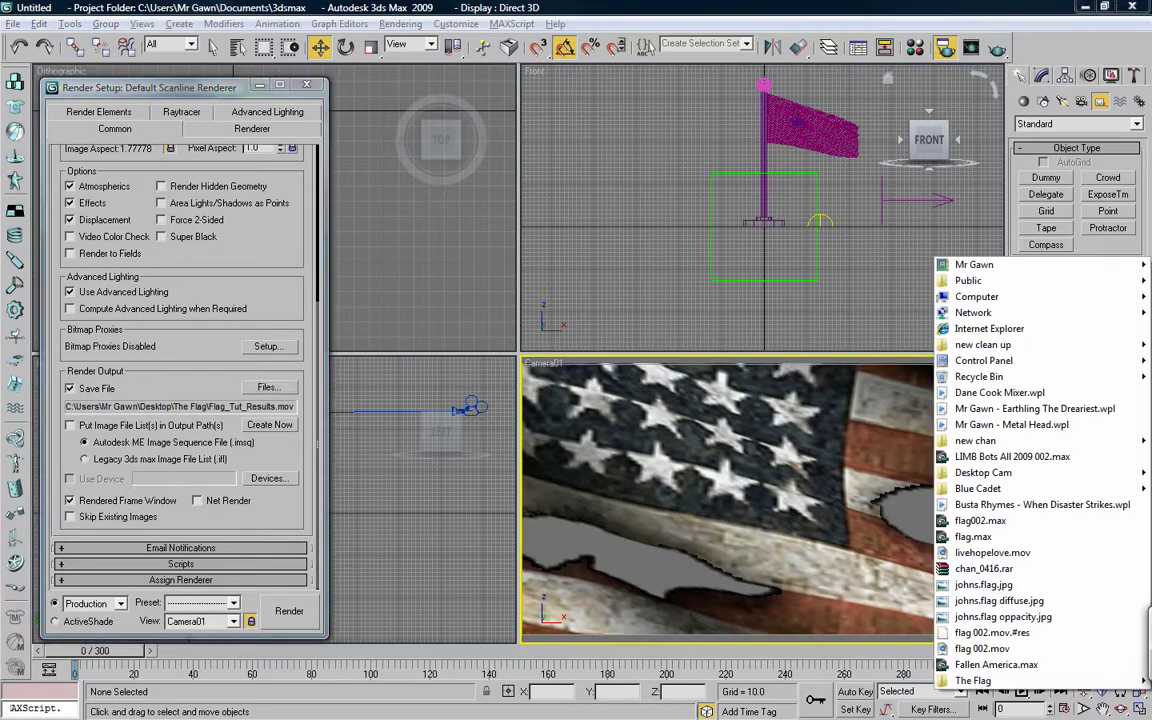
pyautogui.click(1012, 660)
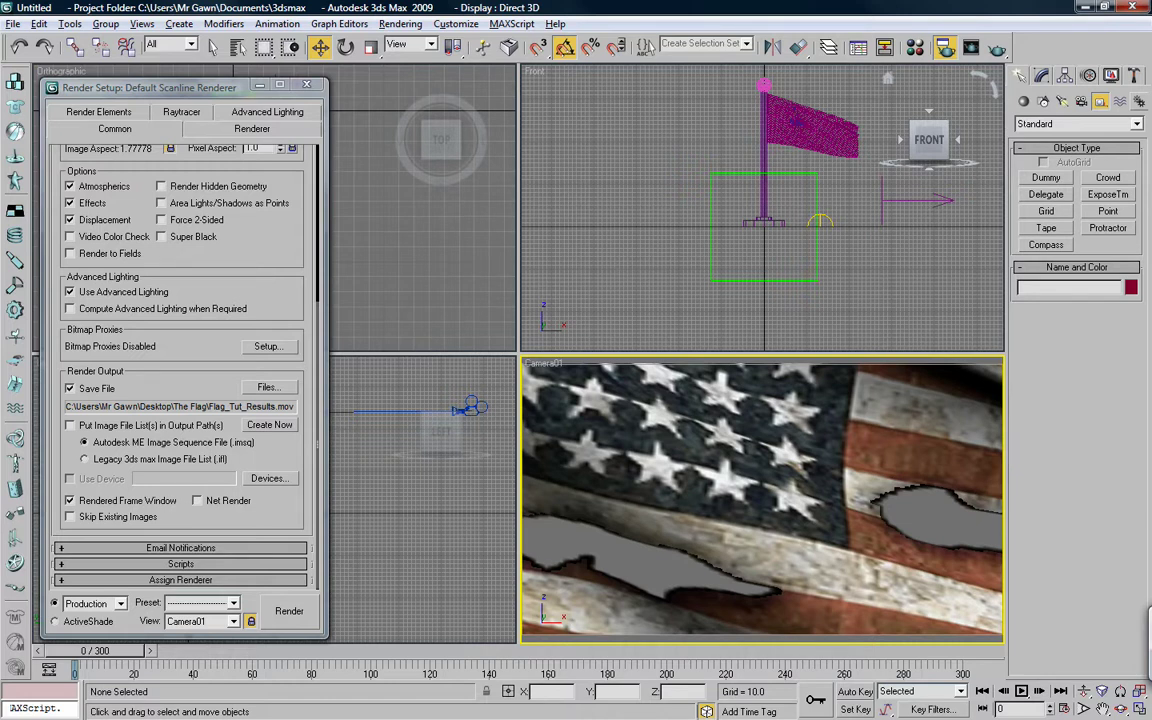
pyautogui.click(1041, 75)
pyautogui.click(968, 279)
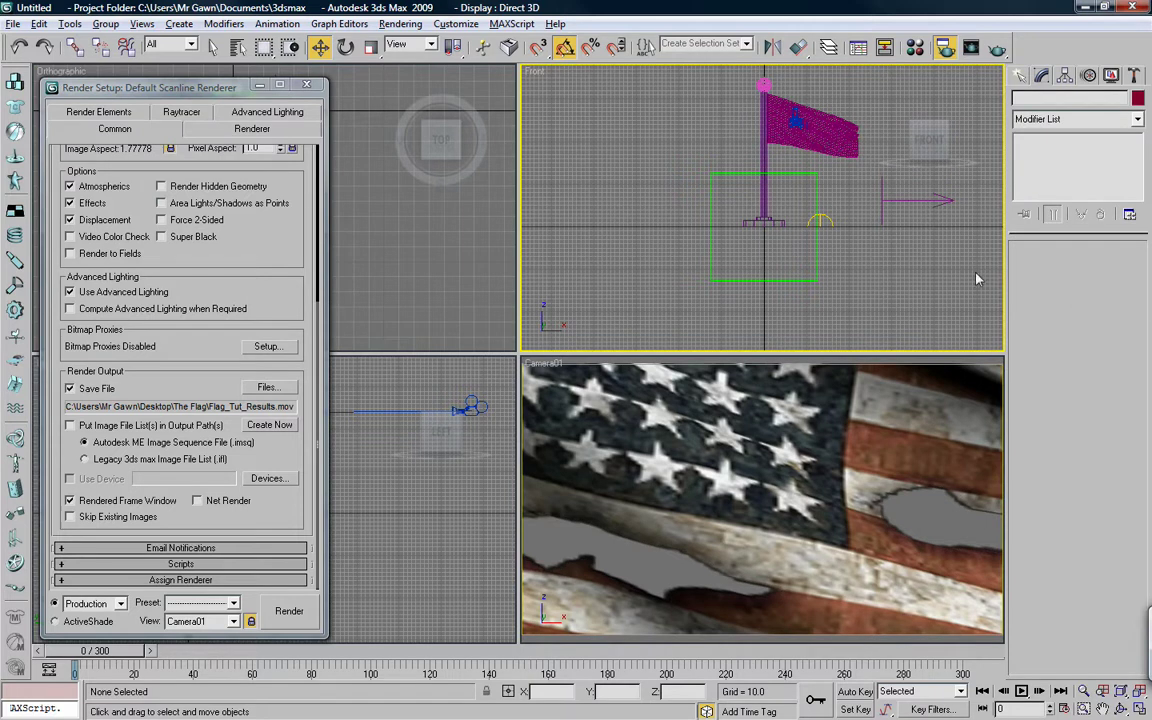